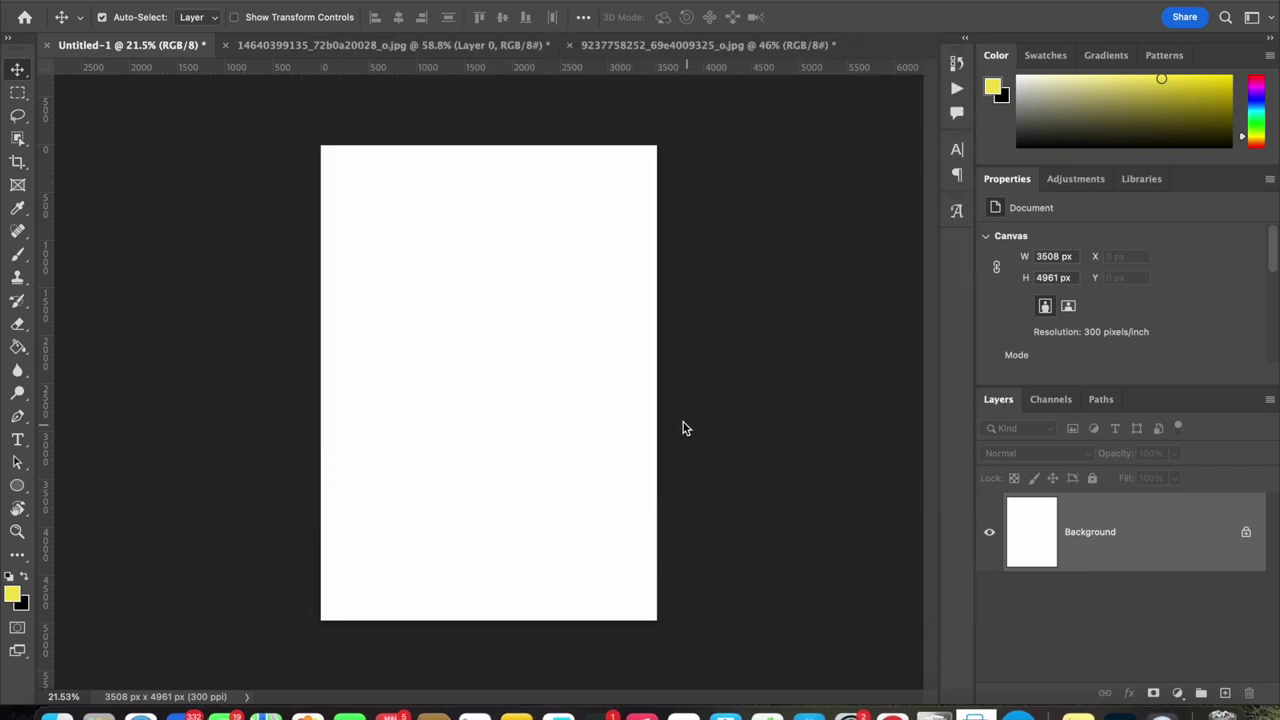
Paste the control tower photo into Untitled-1 and scale it to fill the canvas
click(472, 45)
click(150, 45)
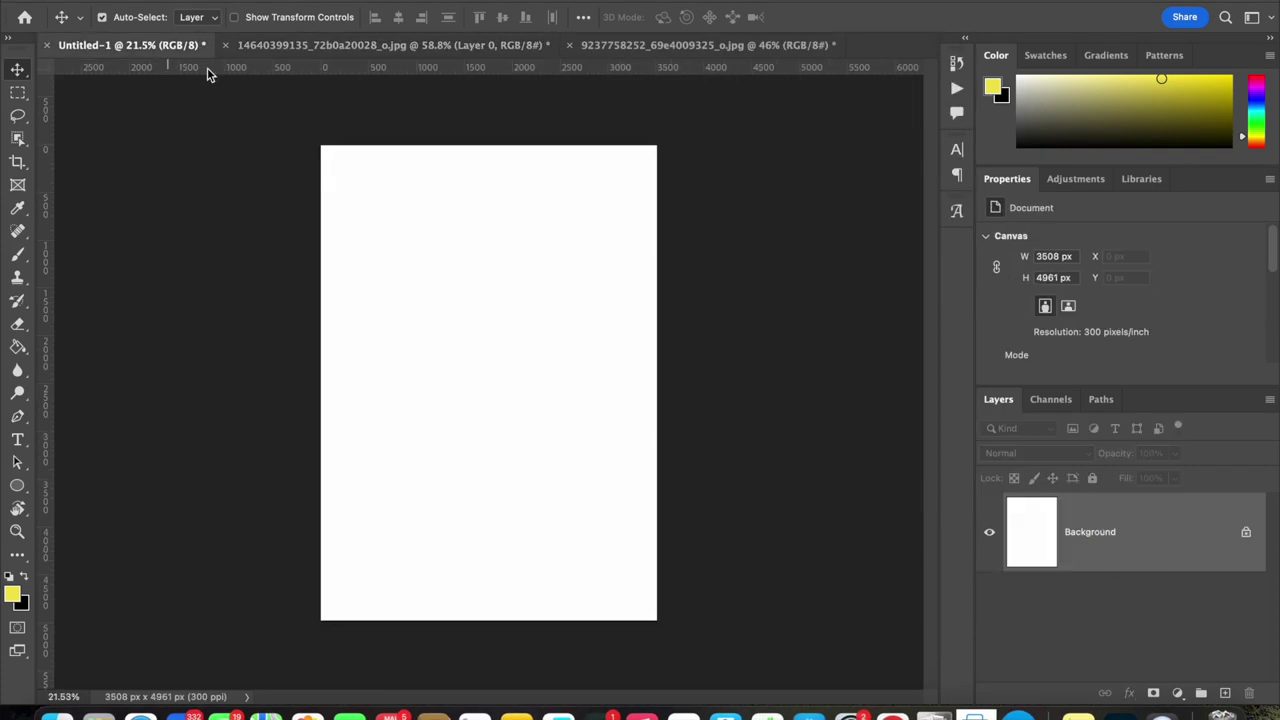
key(ctrl+v)
key(ctrl+t)
drag(488, 300, 488, 167)
drag(488, 357, 487, 525)
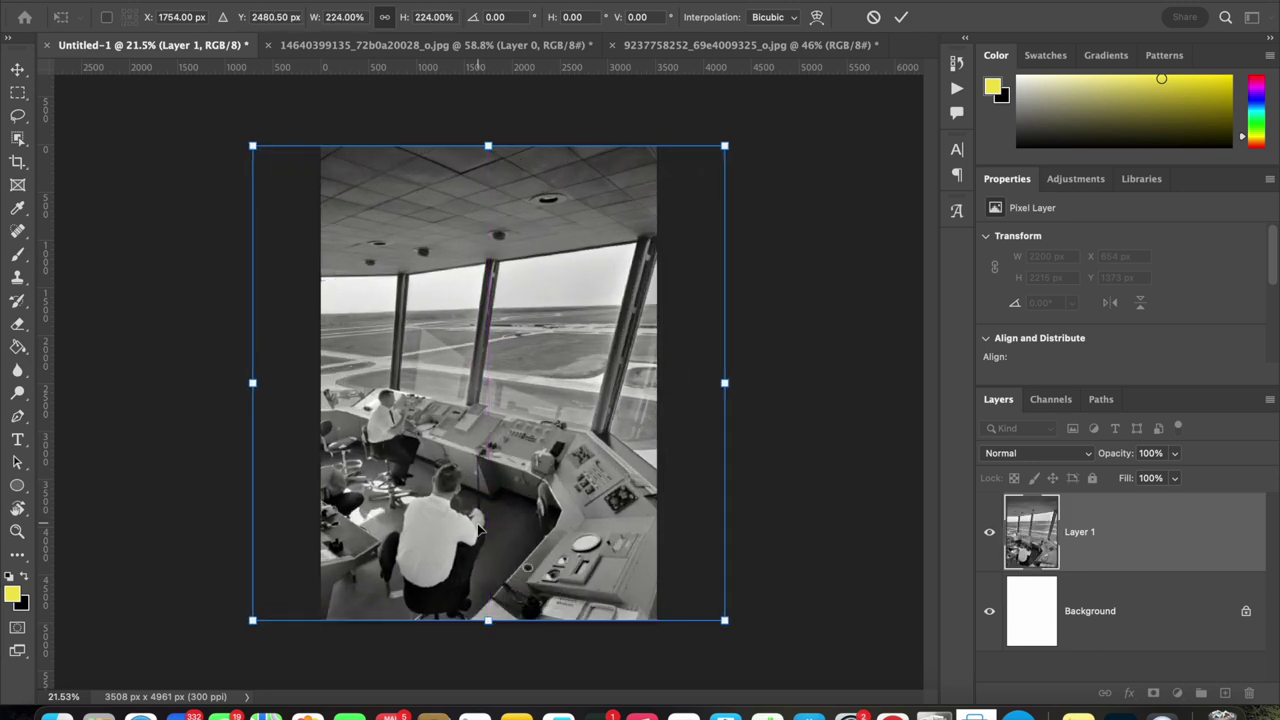
key(Return)
Duplicate the photo as 'window reflection', move it below Layer 1, and hide it
key(ctrl+j)
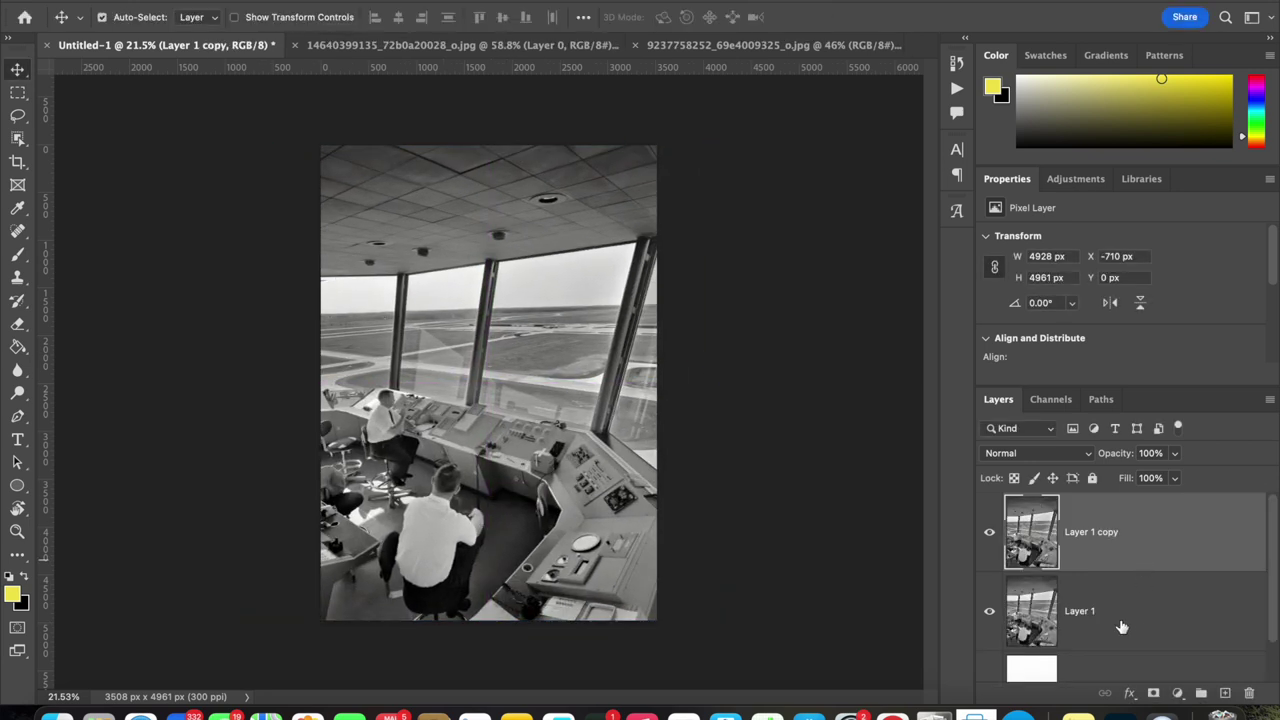
click(1086, 614)
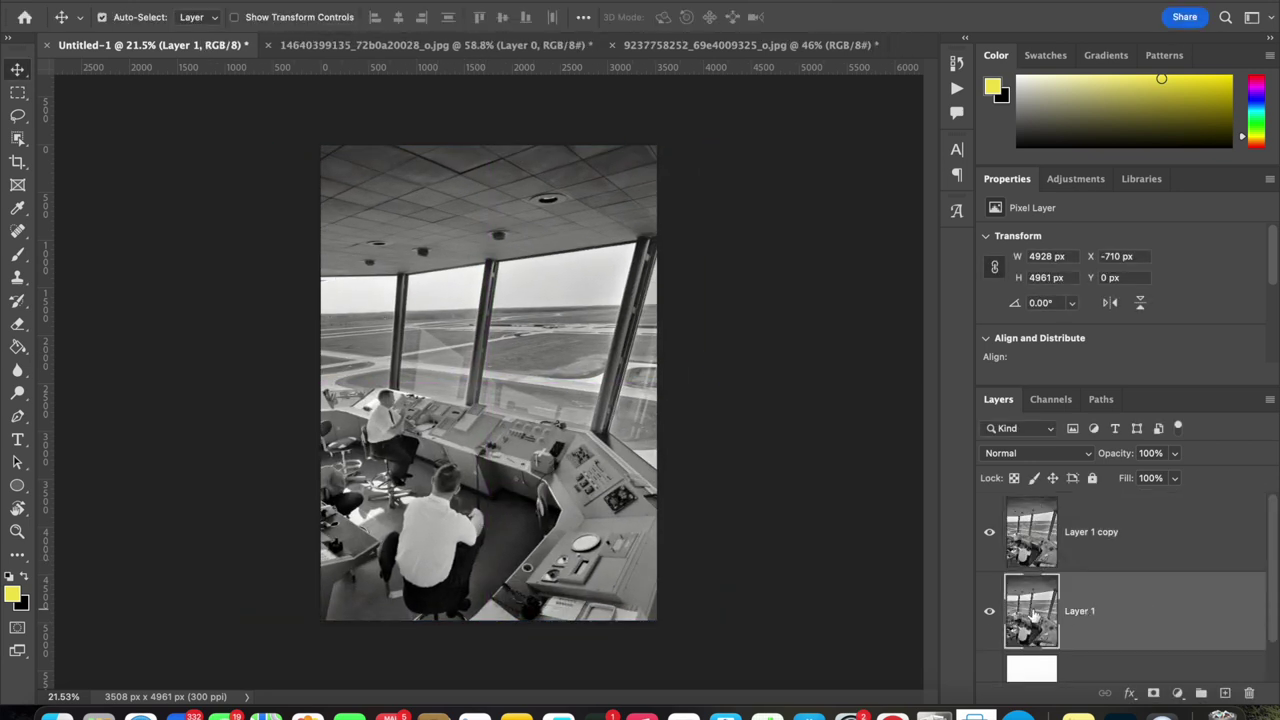
double_click(1097, 532)
text(window reflection)
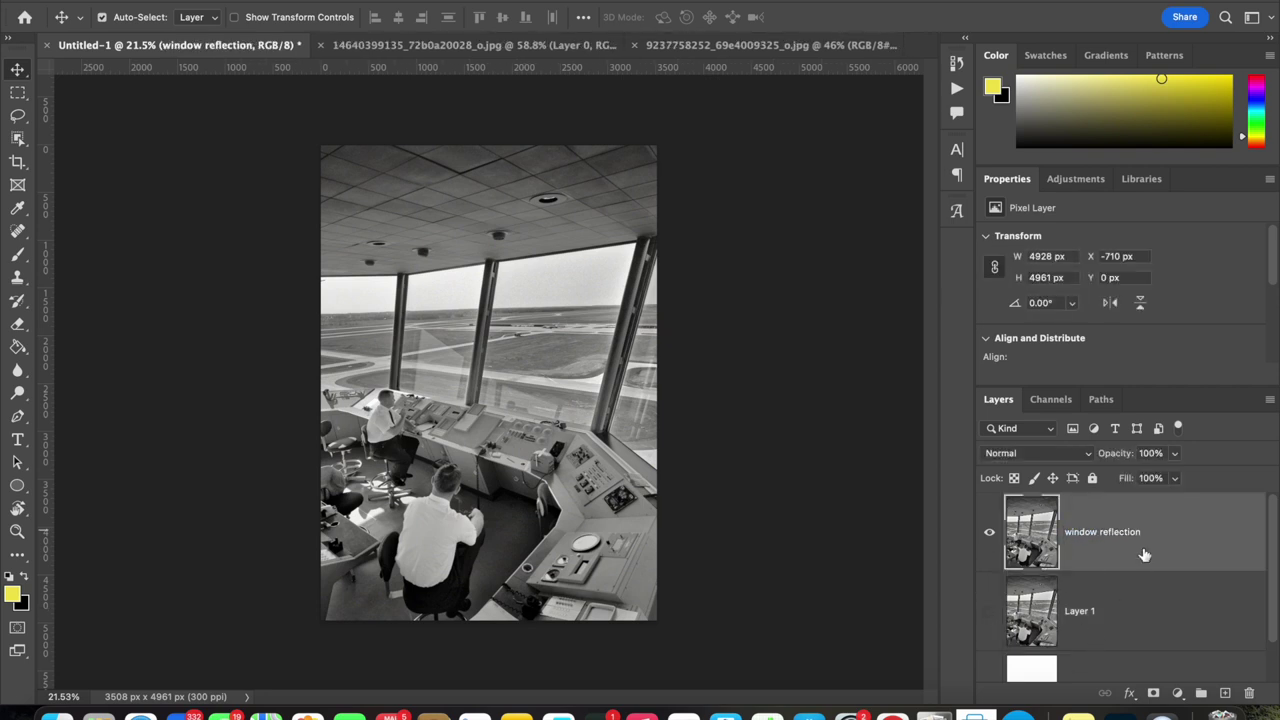
drag(1143, 556, 1136, 645)
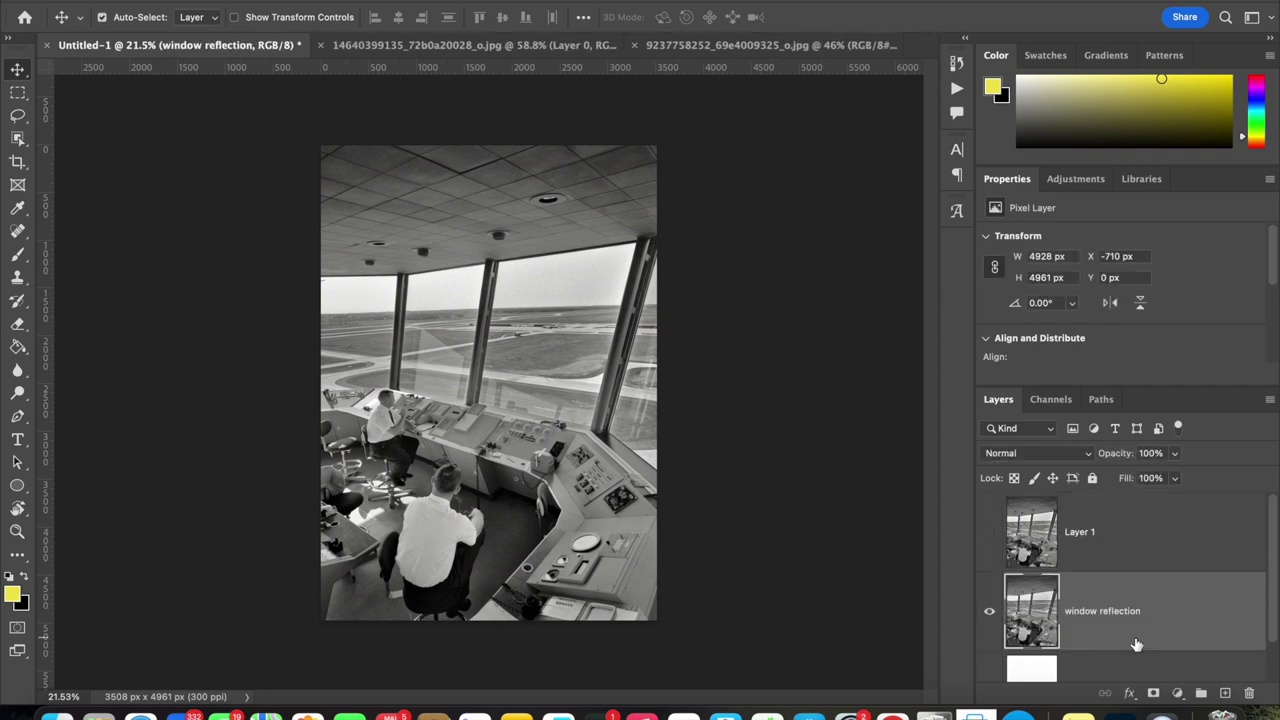
click(989, 604)
click(1045, 515)
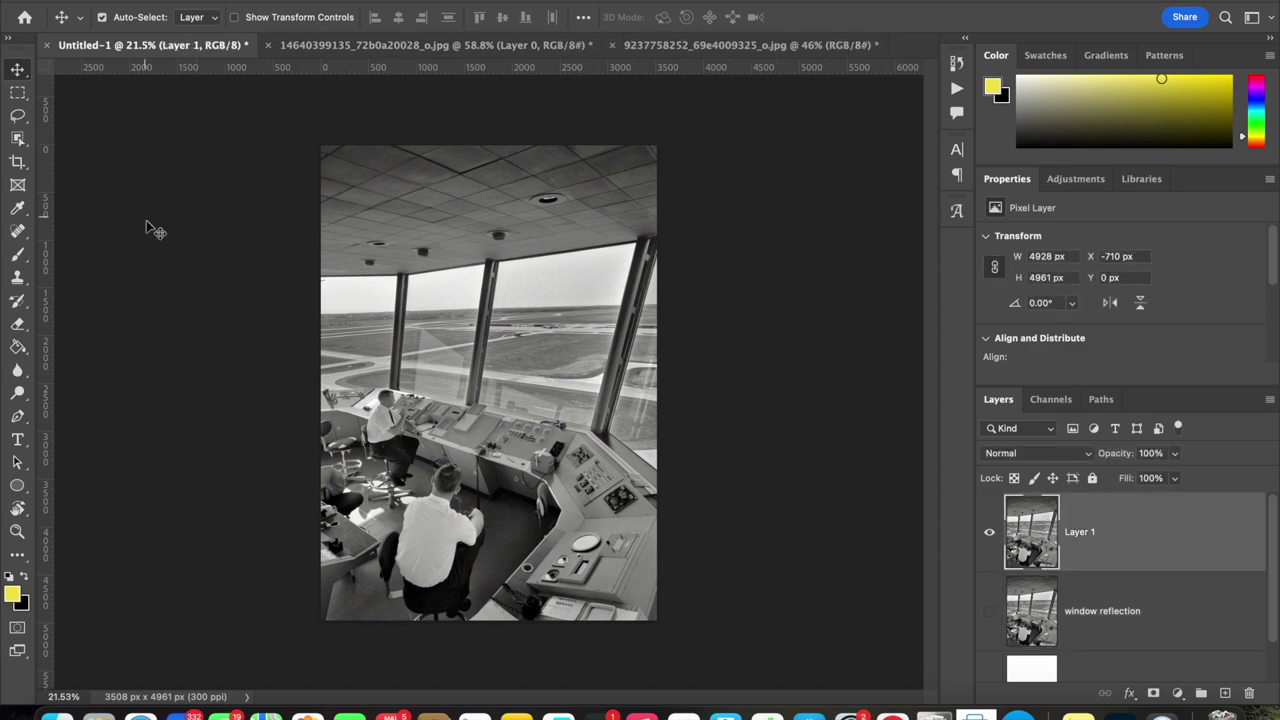
Trace the left window with the Pen tool and convert the path to a selection
click(19, 418)
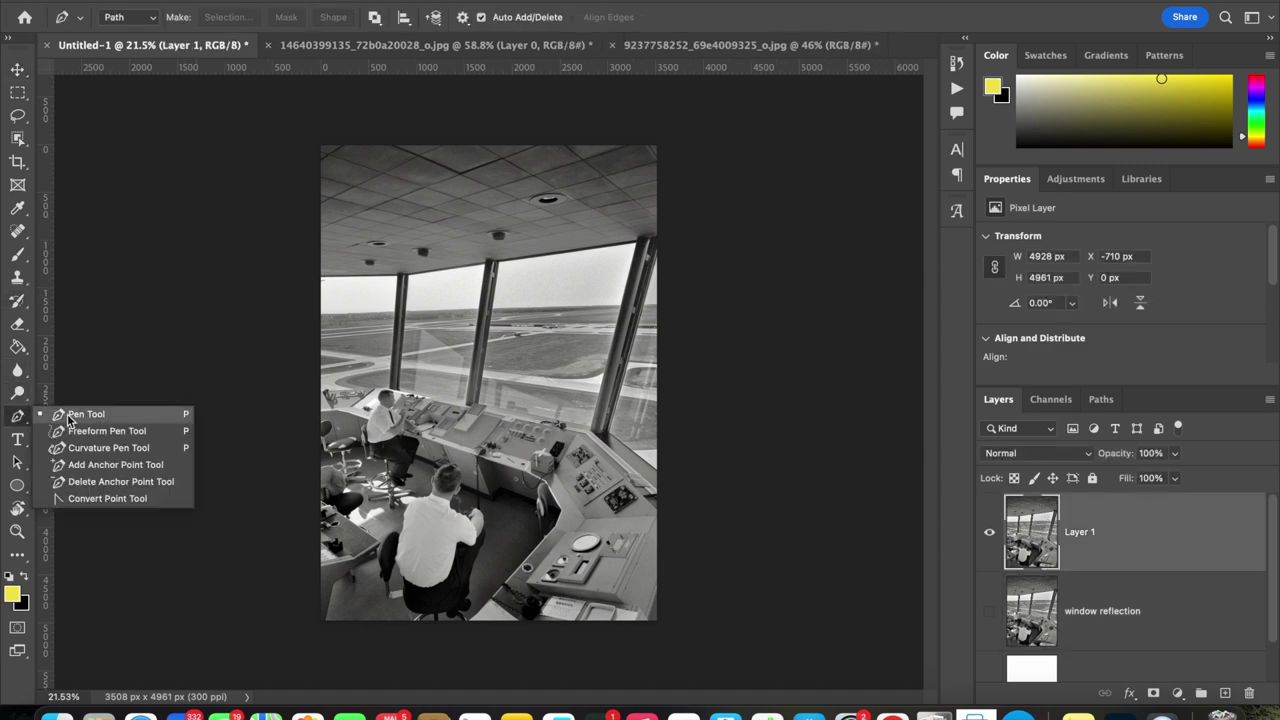
scroll(255, 358, up, 3)
scroll(255, 358, up, 3)
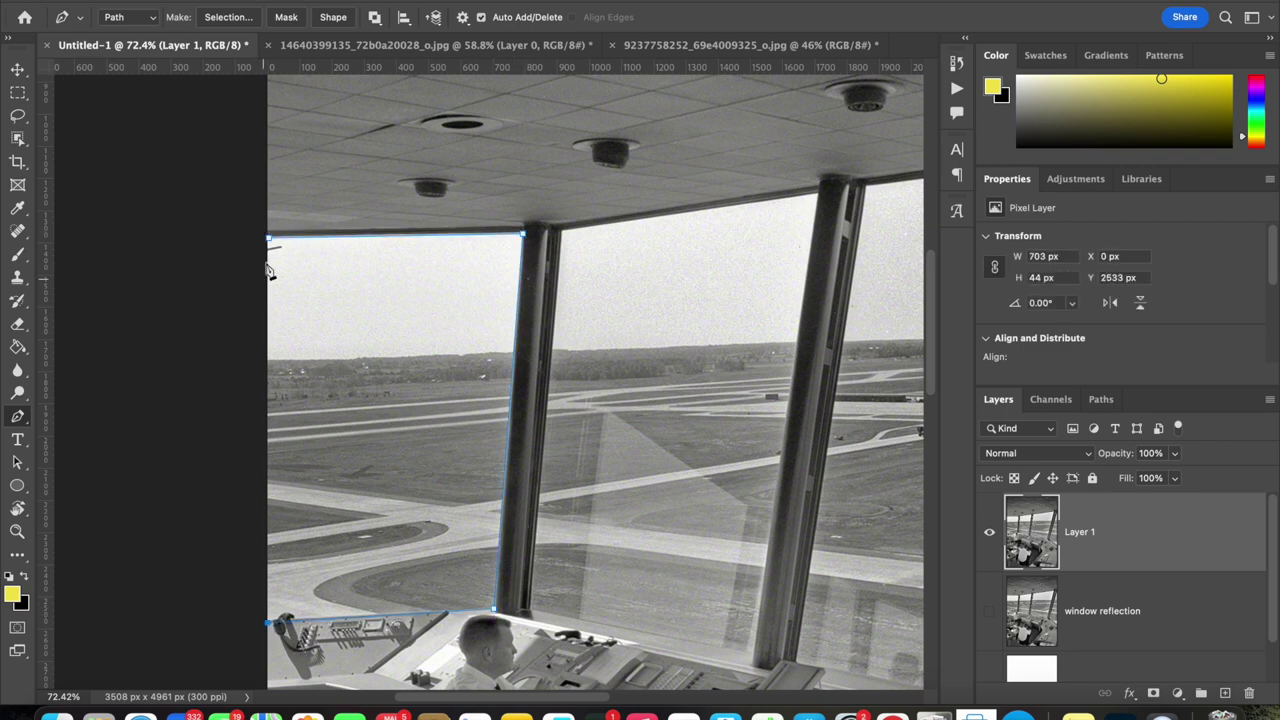
click(230, 18)
click(741, 255)
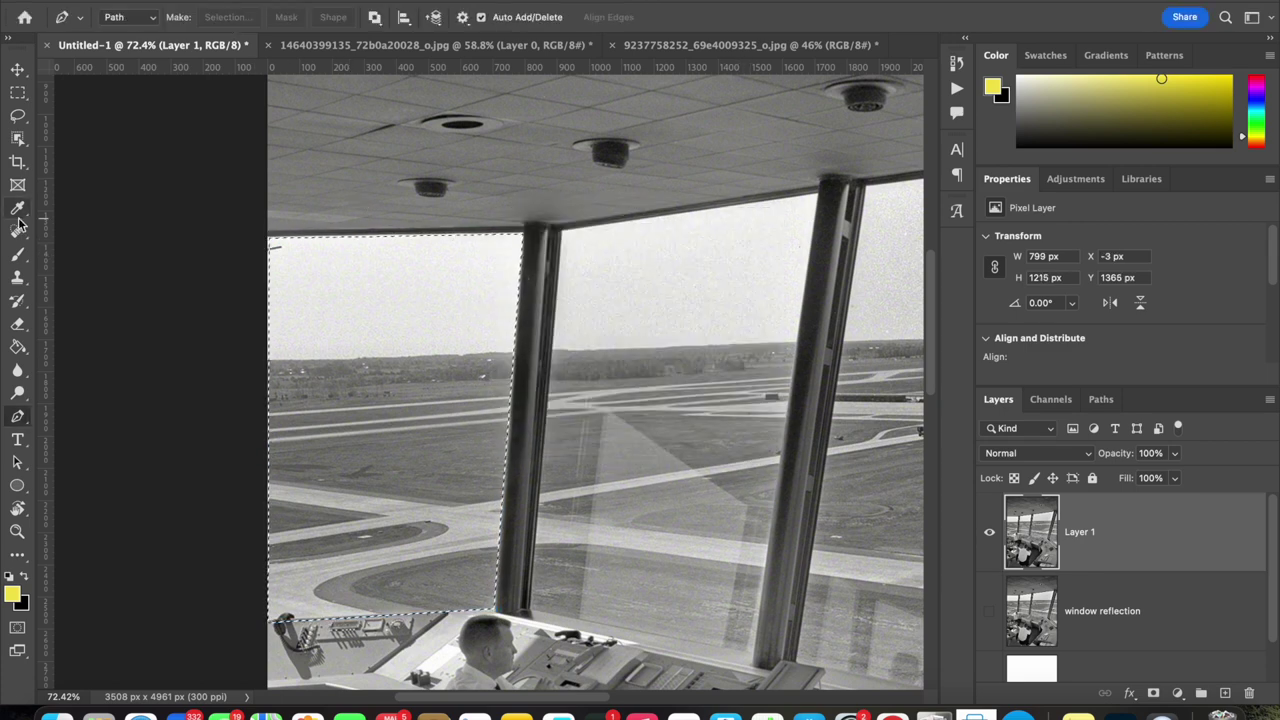
click(1153, 693)
key(ctrl+z)
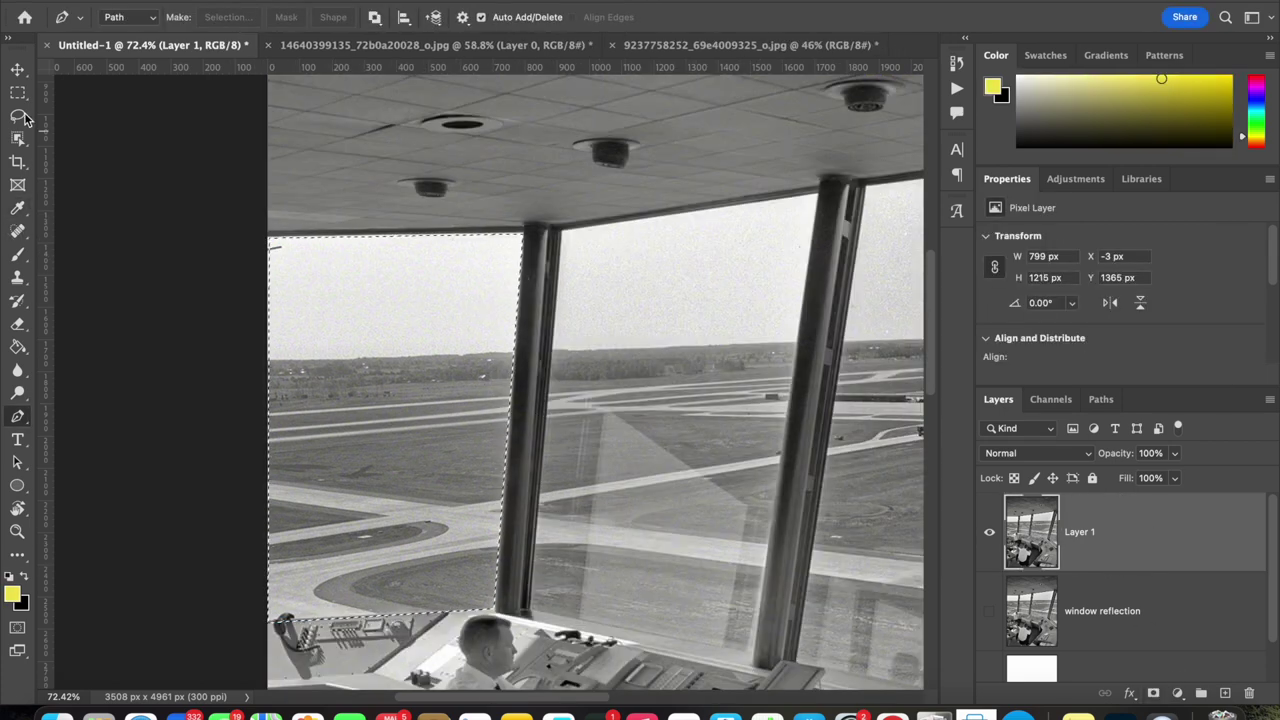
Invert the selection and add a layer mask hiding the left window pane
key(l)
right_click(482, 290)
click(497, 304)
click(1153, 693)
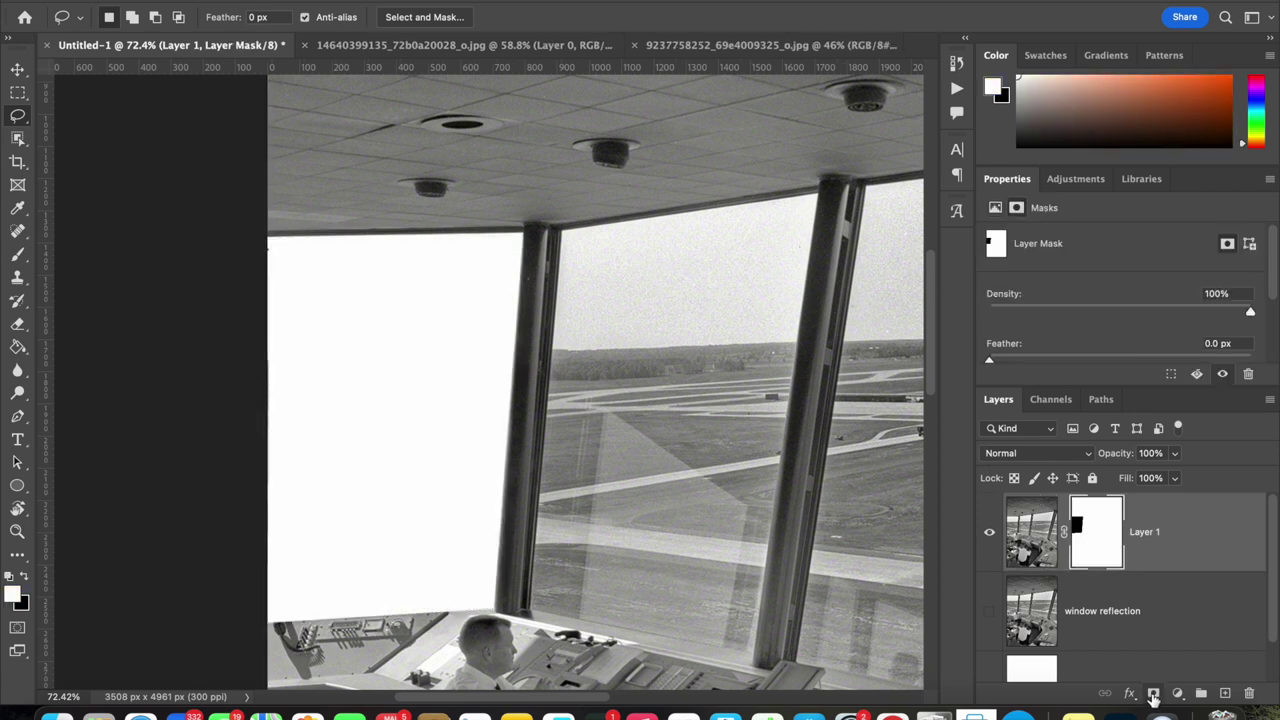
click(17, 254)
click(25, 577)
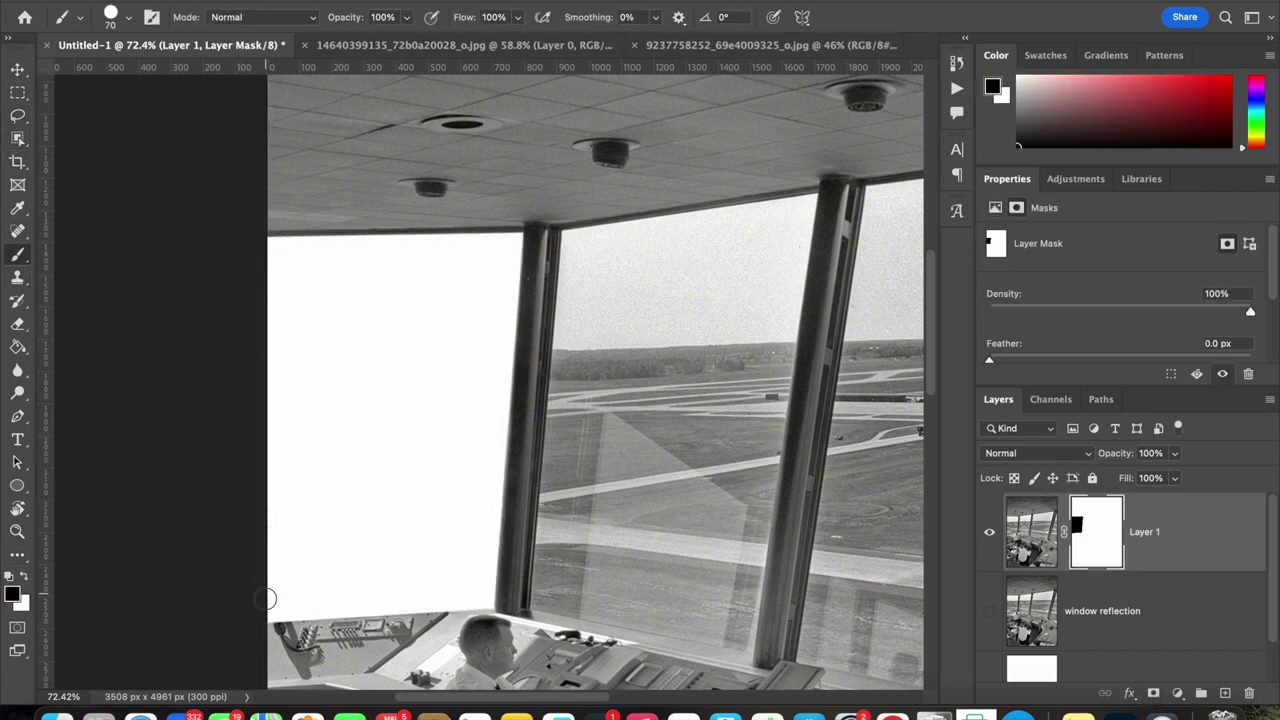
scroll(281, 500, left, 3)
Outline the middle window and paint it out on the mask with a 700 px brush
key(p)
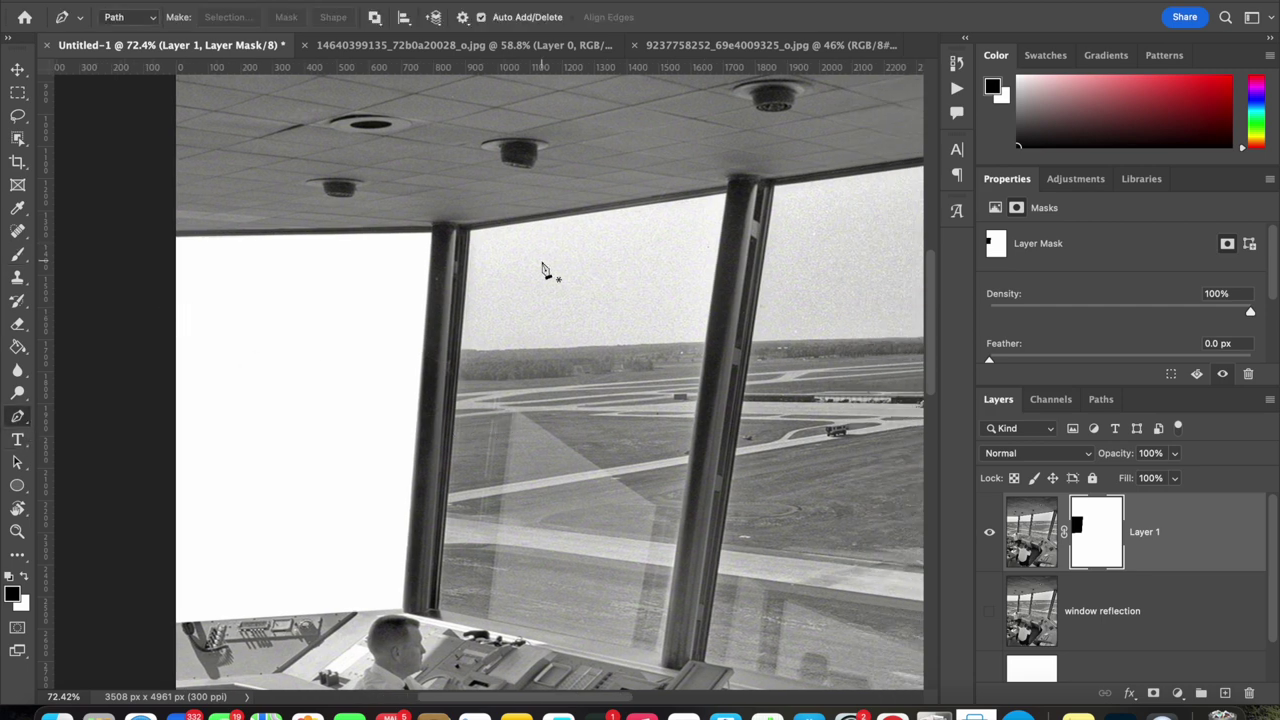
scroll(543, 271, left, 4)
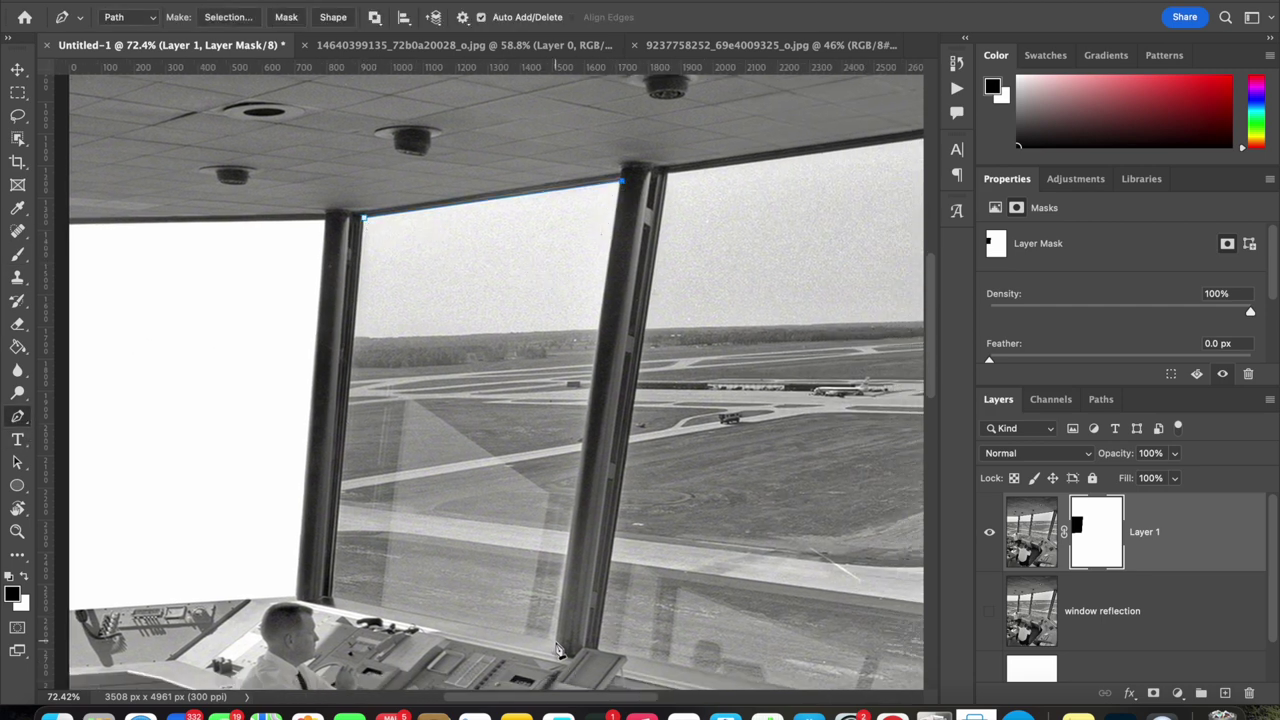
click(336, 213)
click(228, 17)
click(740, 258)
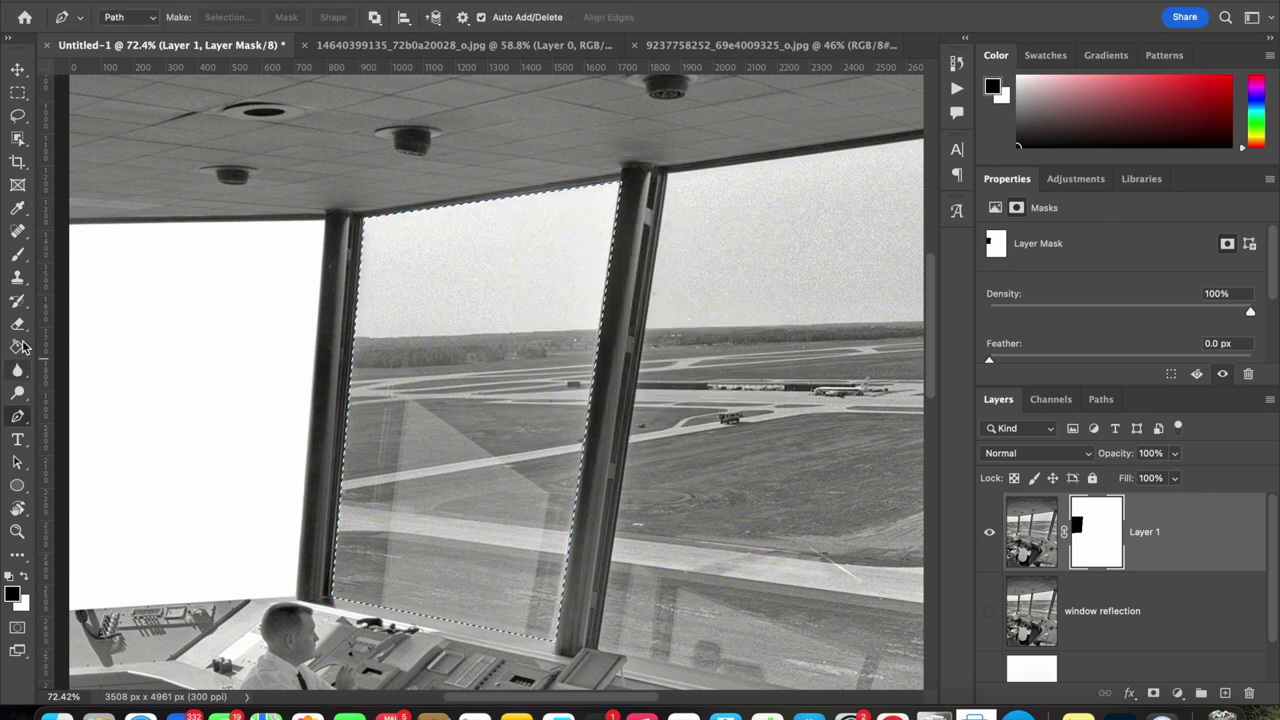
key(b)
key(bracketright)
key(bracketright)
key(bracketright)
mouse_move(263, 289)
mouse_down()
mouse_move(543, 243)
mouse_move(388, 596)
mouse_move(471, 214)
mouse_up()
click(17, 115)
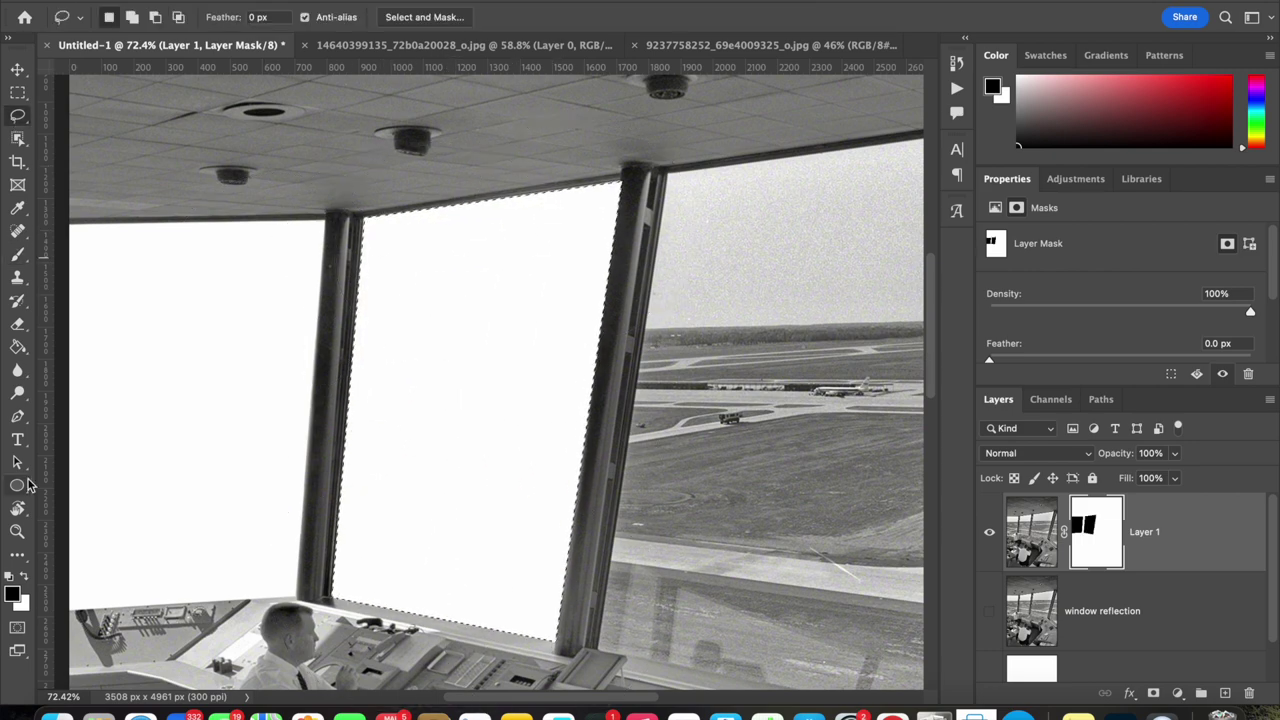
click(17, 416)
scroll(477, 429, right, 5)
Outline the right window, make it a selection, and paint it out on the mask
scroll(386, 211, down, 3)
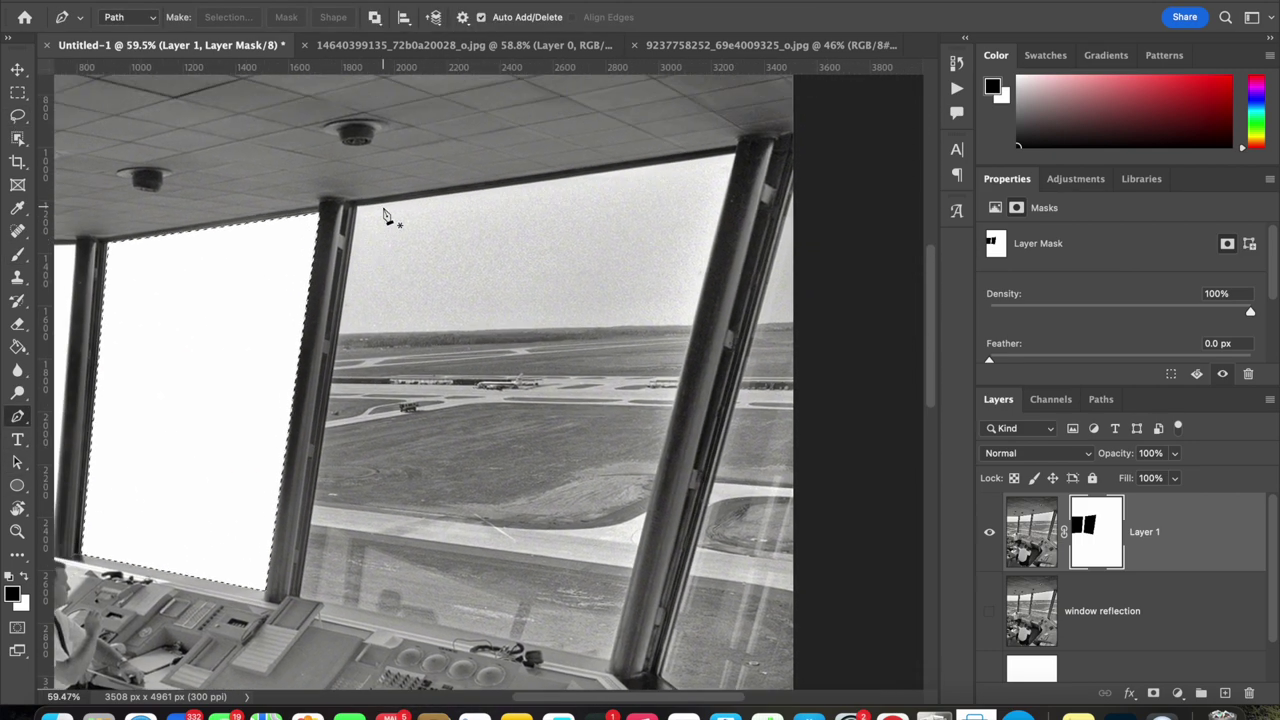
click(324, 215)
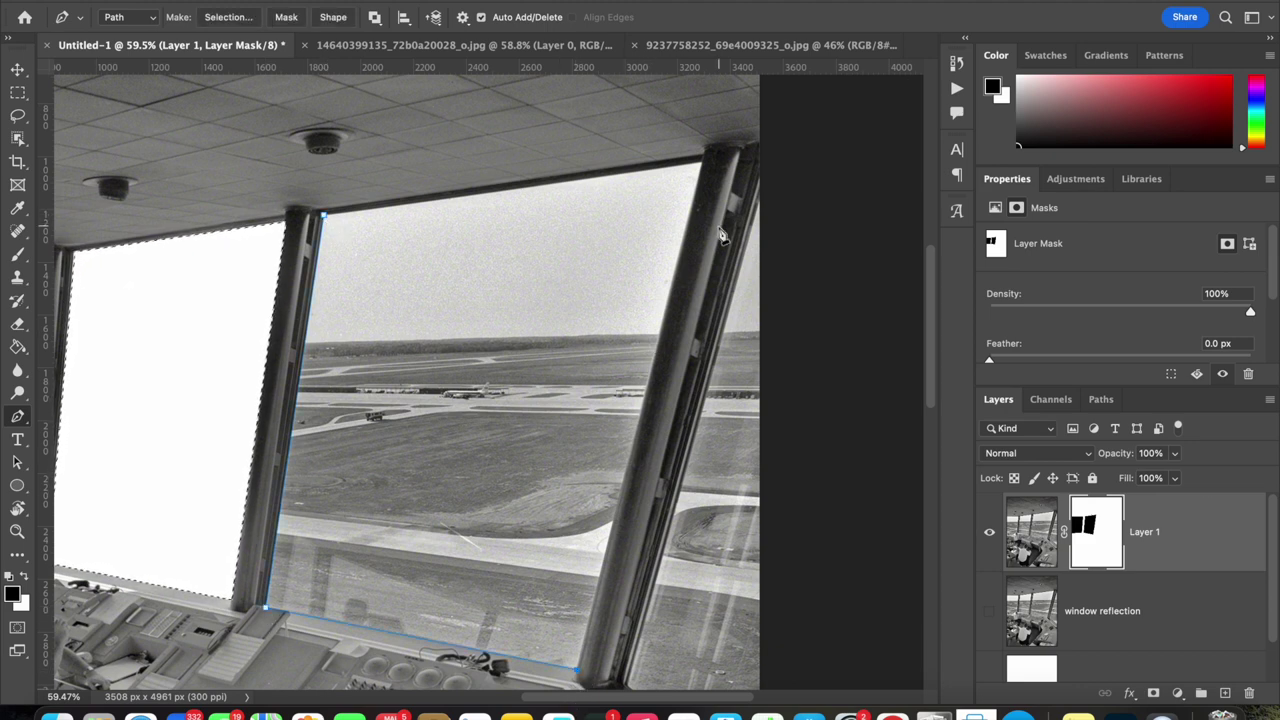
click(703, 163)
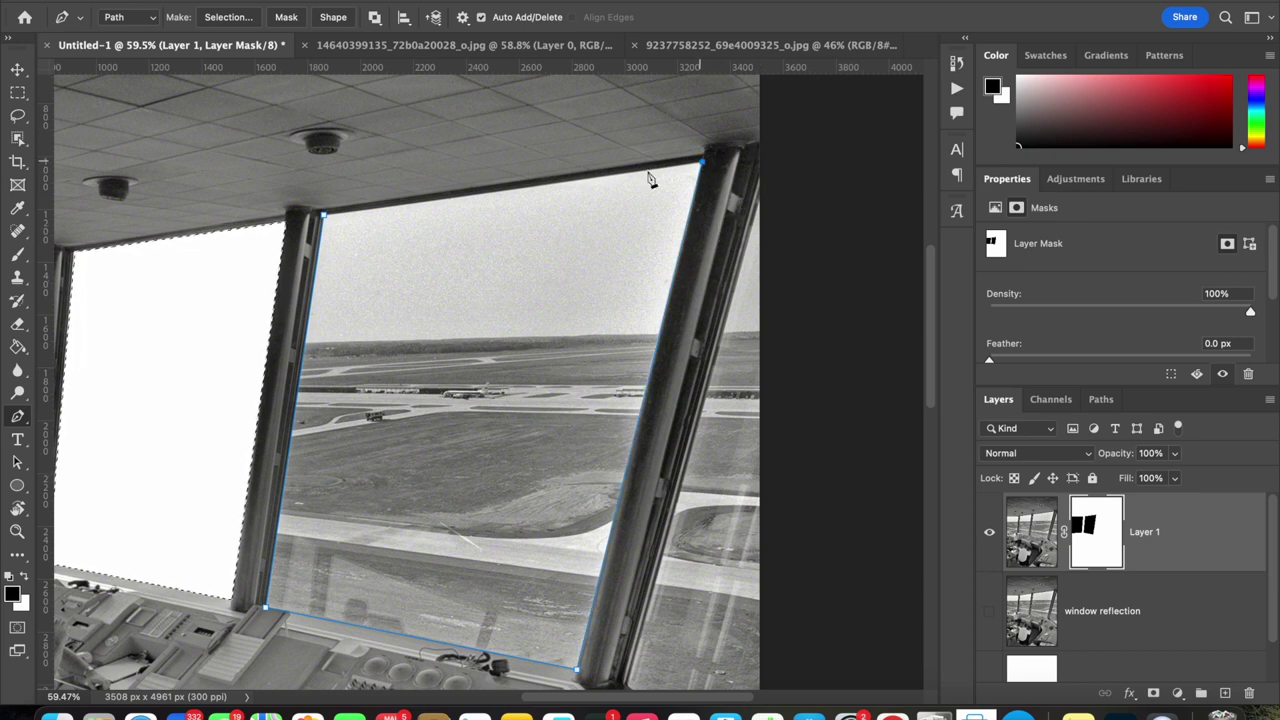
click(325, 217)
click(228, 17)
click(760, 258)
click(18, 256)
mouse_move(386, 257)
mouse_down()
mouse_move(314, 543)
mouse_move(557, 543)
mouse_move(480, 485)
mouse_move(520, 320)
mouse_up()
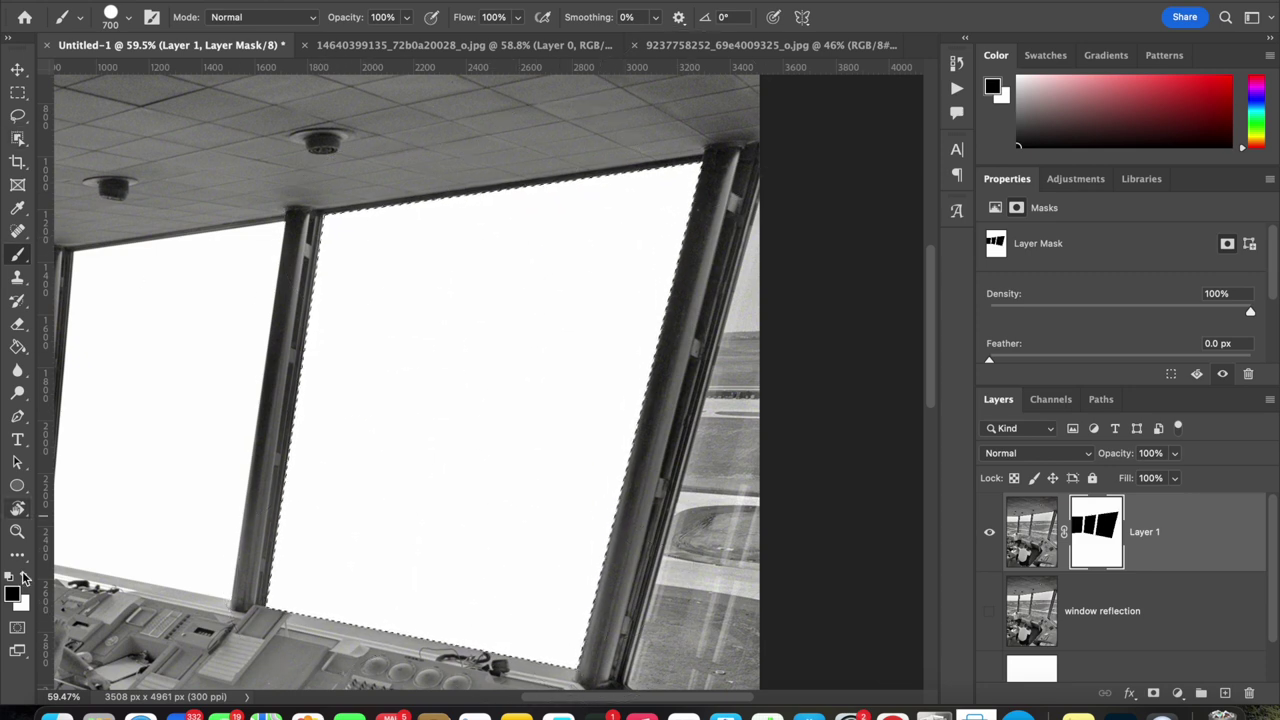
Trace a Pen outline around the strip along the far-right edge
key(p)
scroll(352, 393, right, 5)
scroll(352, 393, down, 2)
scroll(506, 300, down, 2)
click(501, 163)
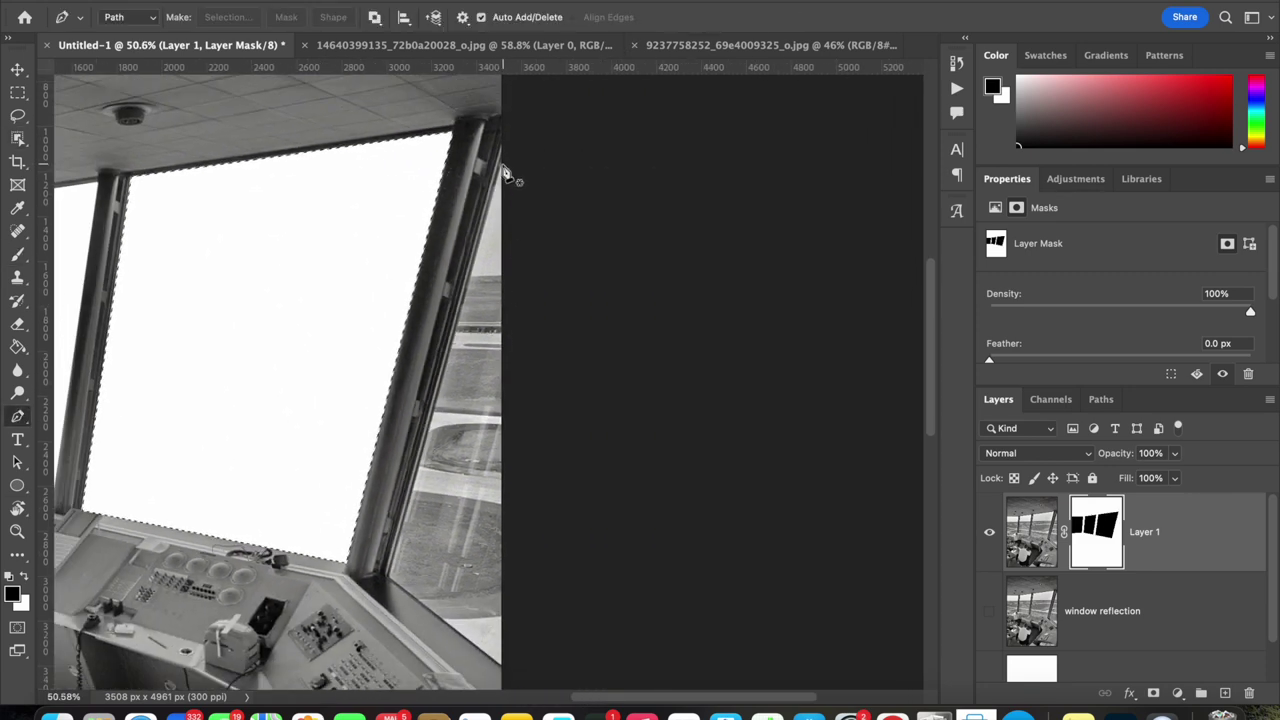
click(386, 577)
click(501, 665)
click(501, 164)
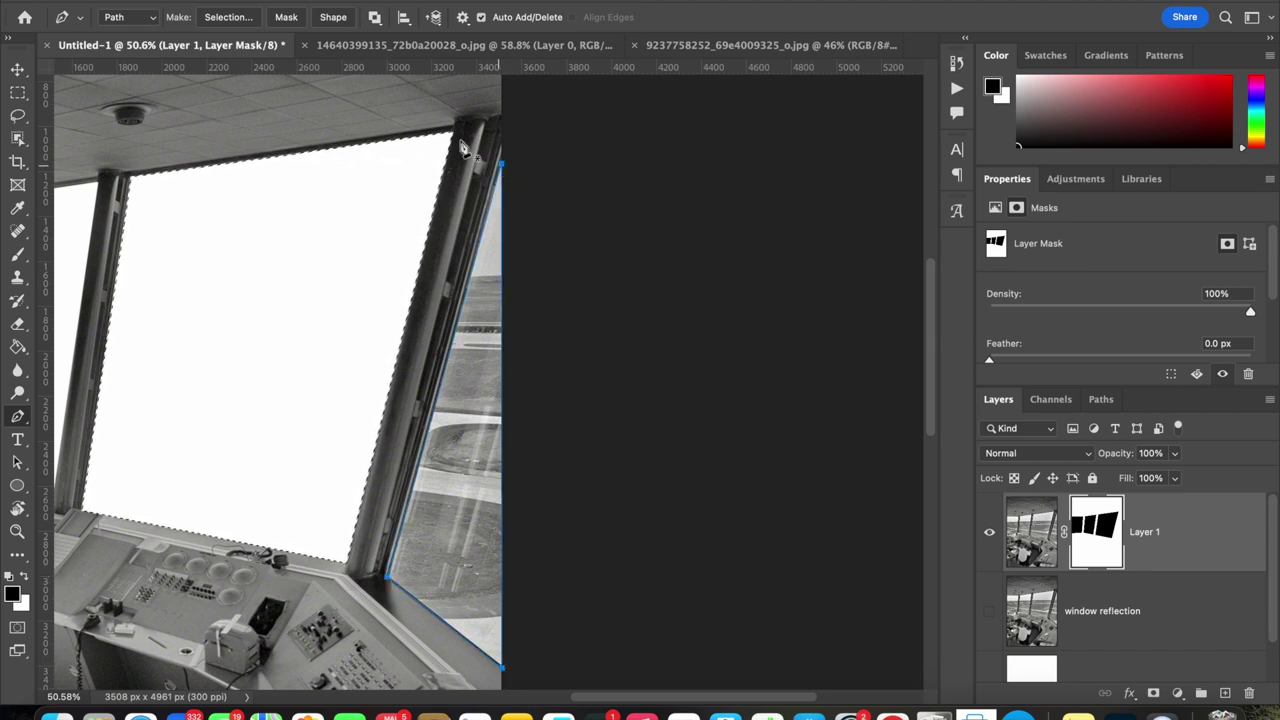
Turn the edge strip into a selection, paint it out on the mask, and zoom out
click(228, 17)
click(737, 258)
click(17, 253)
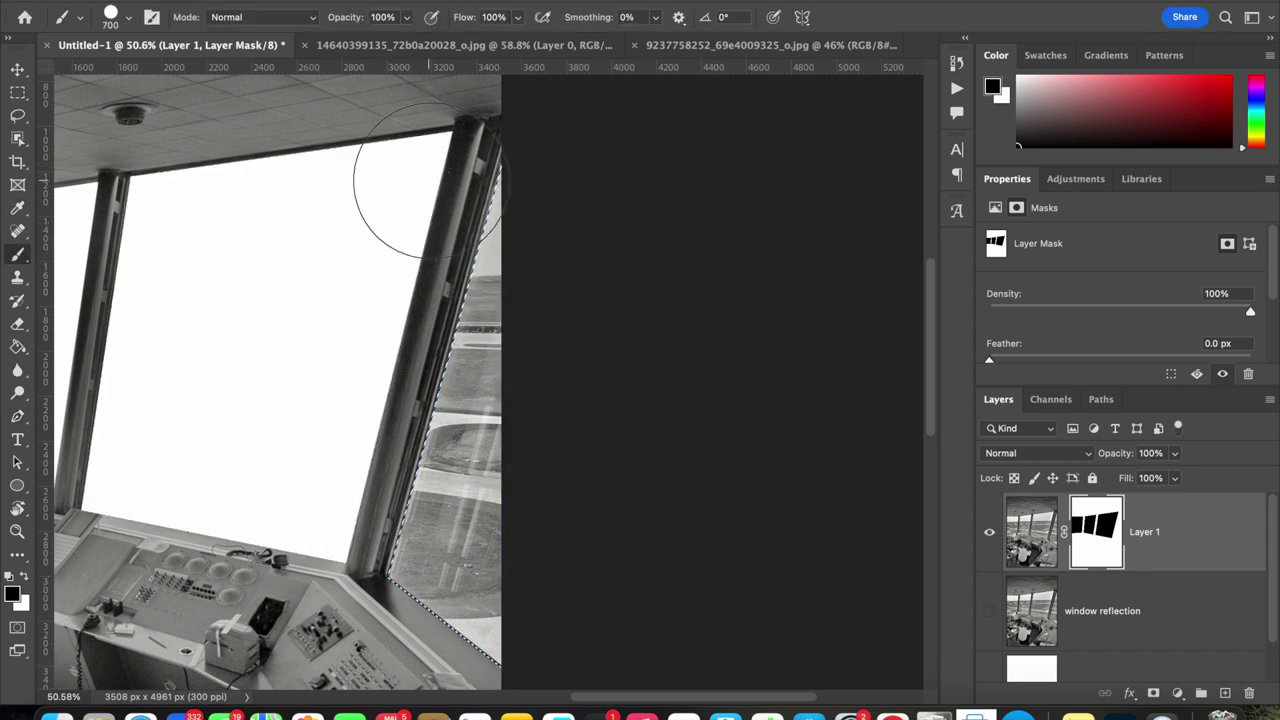
drag(480, 130, 443, 529)
drag(551, 106, 507, 650)
key(l)
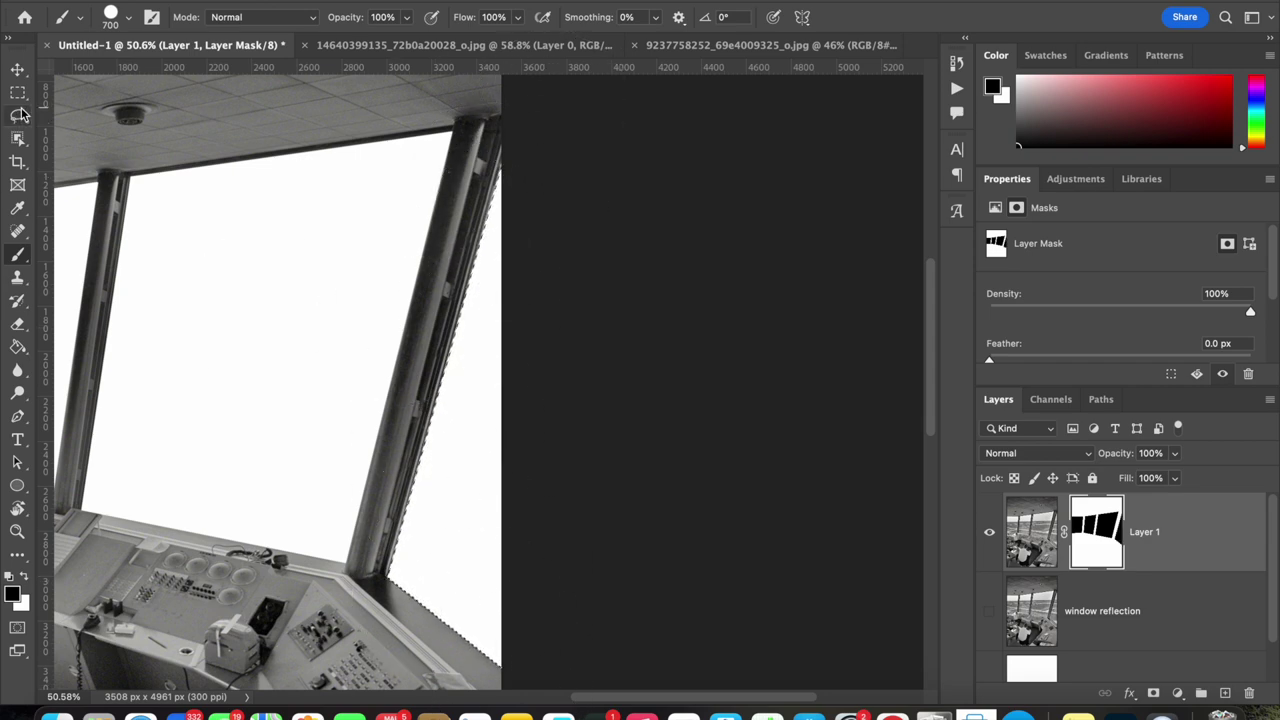
key(ctrl+minus)
scroll(186, 262, down, 1)
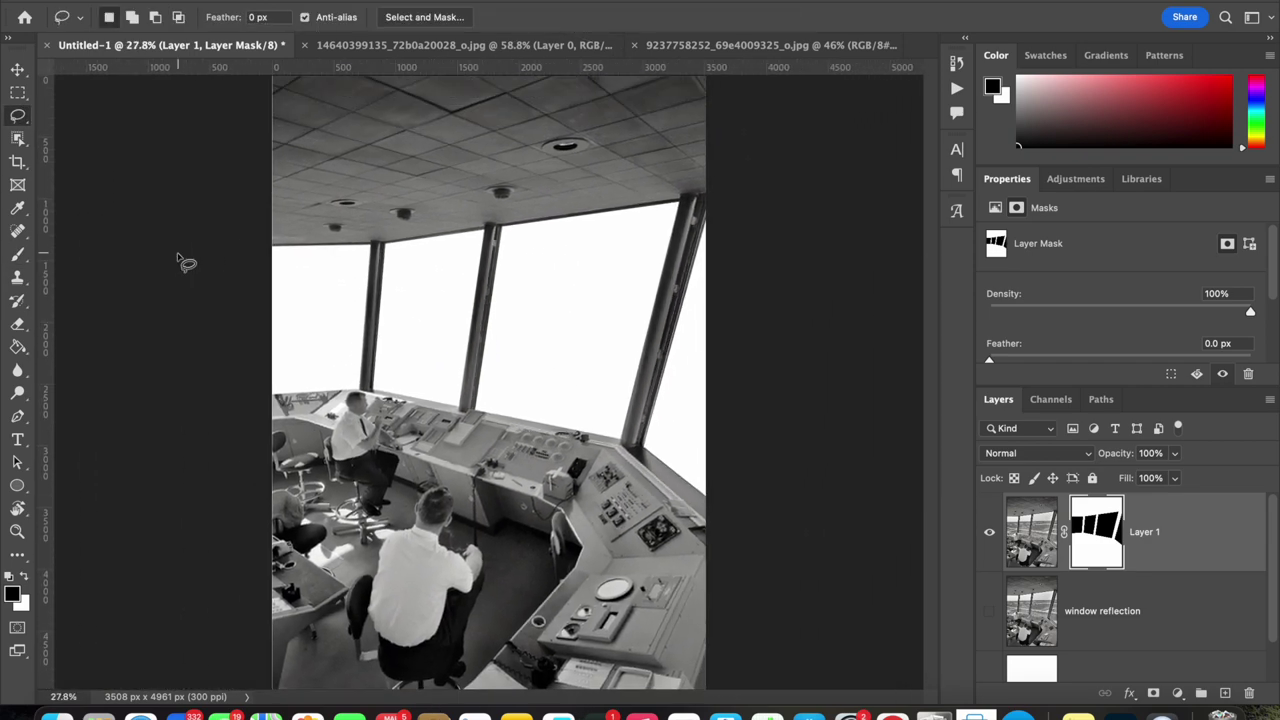
Drag the globe image into the tower canvas as Layer 2 and begin scaling it up
click(700, 45)
drag(1043, 537, 1183, 626)
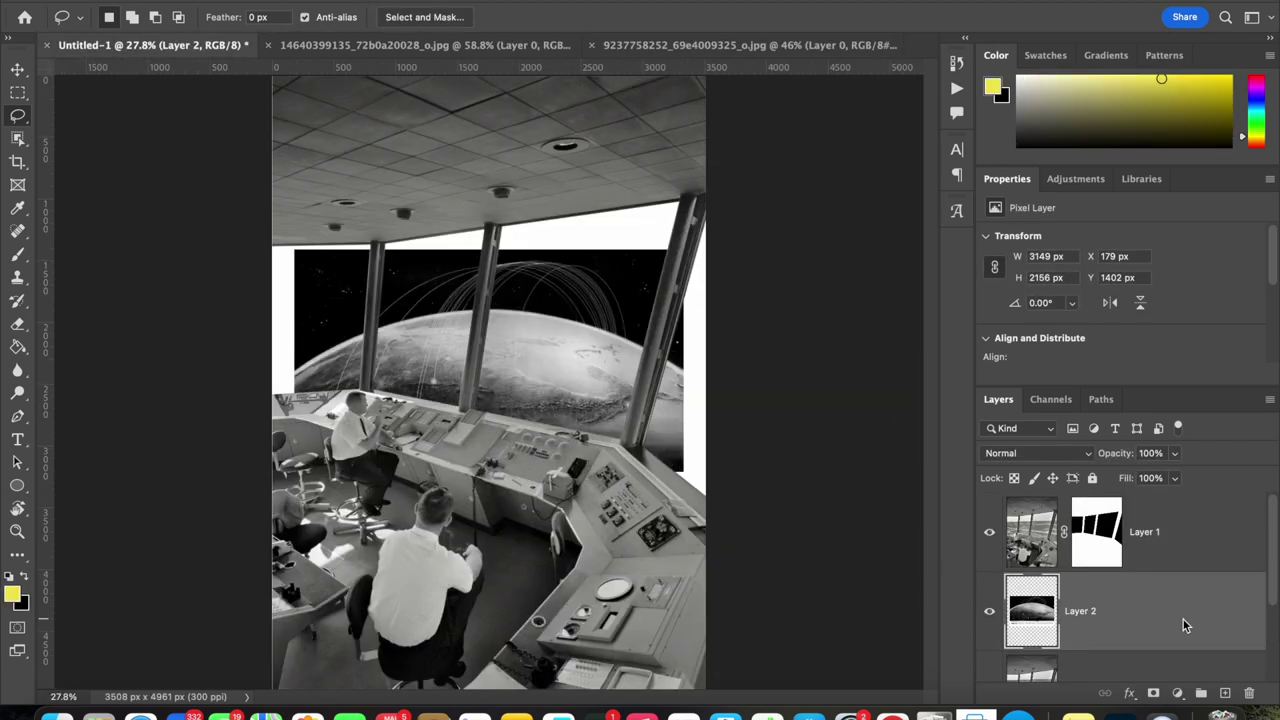
key(ctrl+t)
drag(592, 388, 570, 340)
drag(661, 443, 877, 443)
Resize the planet to about 134% and position it across the window area
drag(444, 392, 547, 392)
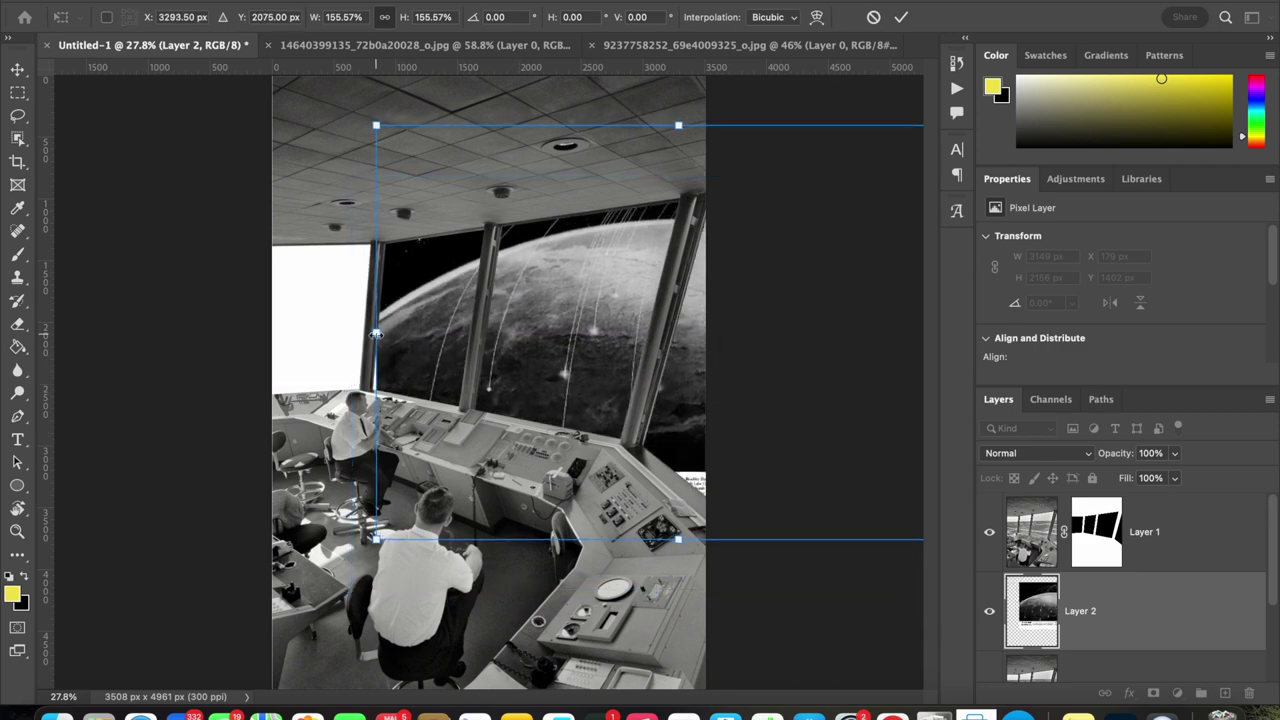
drag(376, 333, 230, 343)
drag(497, 338, 490, 383)
scroll(490, 383, down, 1)
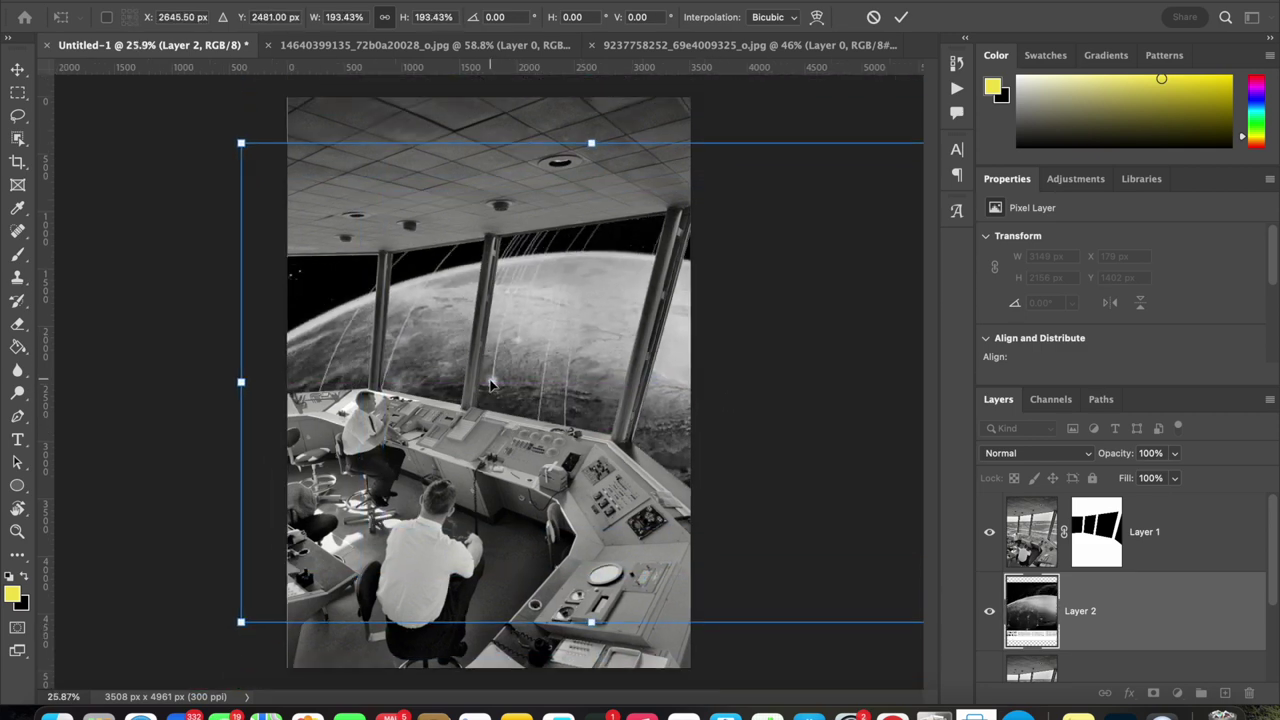
scroll(490, 383, down, 2)
drag(283, 381, 318, 381)
mouse_move(862, 398)
mouse_down()
mouse_move(712, 398)
mouse_move(723, 398)
mouse_move(670, 435)
mouse_up()
scroll(591, 403, up, 2)
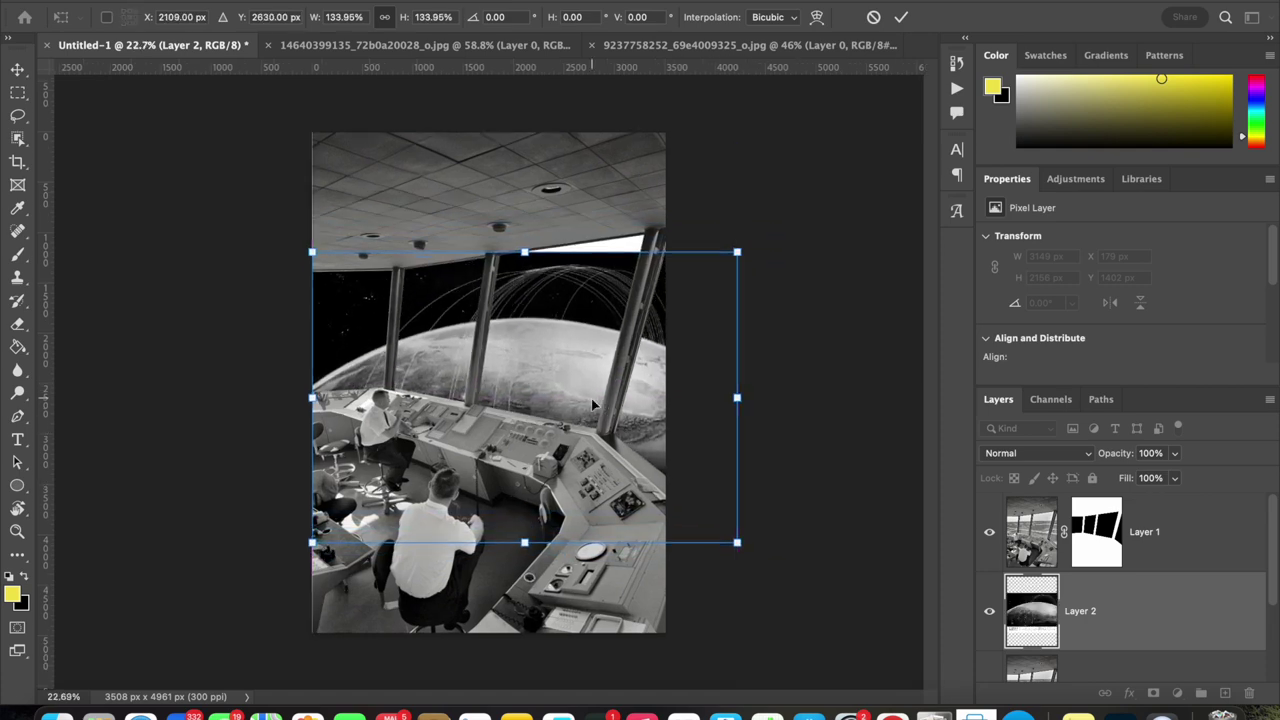
Shrink, raise and tilt the planet to sit within the windows
drag(784, 401, 750, 400)
drag(687, 444, 687, 391)
drag(749, 342, 706, 342)
drag(633, 396, 635, 437)
drag(771, 234, 800, 268)
mouse_move(509, 234)
mouse_down()
mouse_move(517, 208)
mouse_move(518, 232)
mouse_up()
mouse_move(490, 360)
mouse_down()
mouse_move(480, 384)
mouse_move(471, 349)
mouse_up()
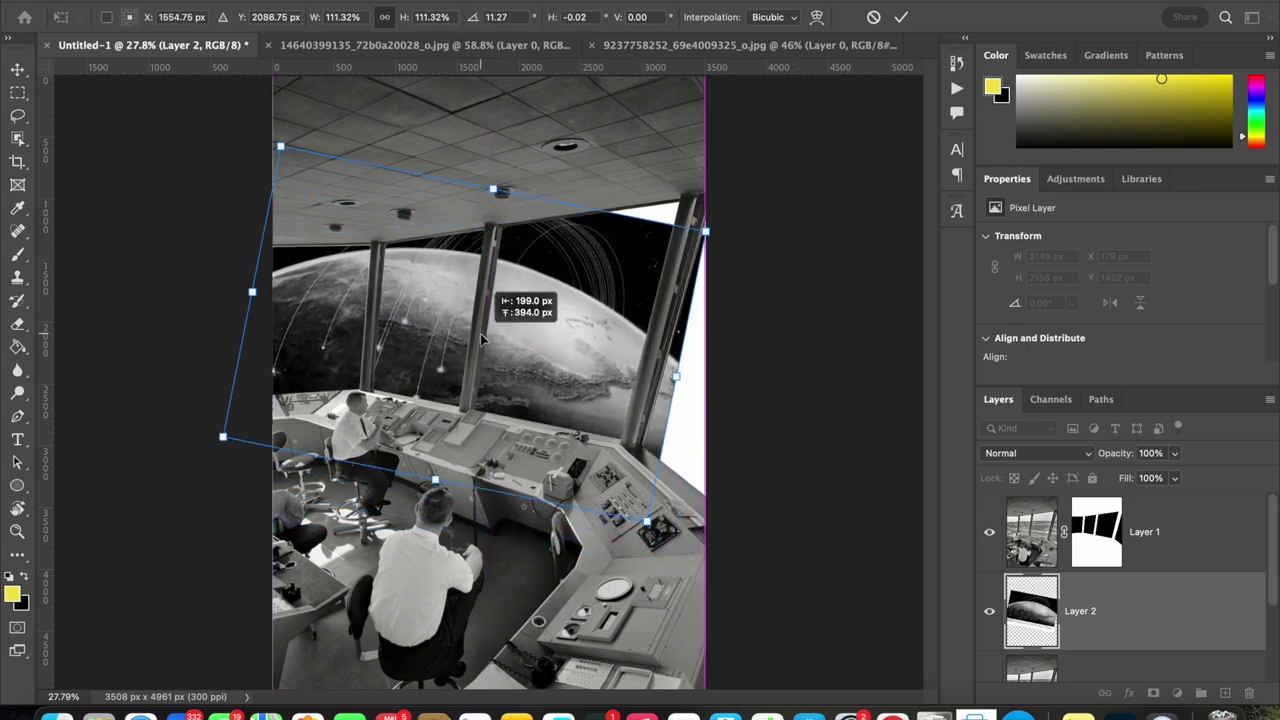
drag(677, 377, 703, 362)
Fine-tune the planet's size and position at about a 2° tilt and commit
drag(612, 348, 632, 413)
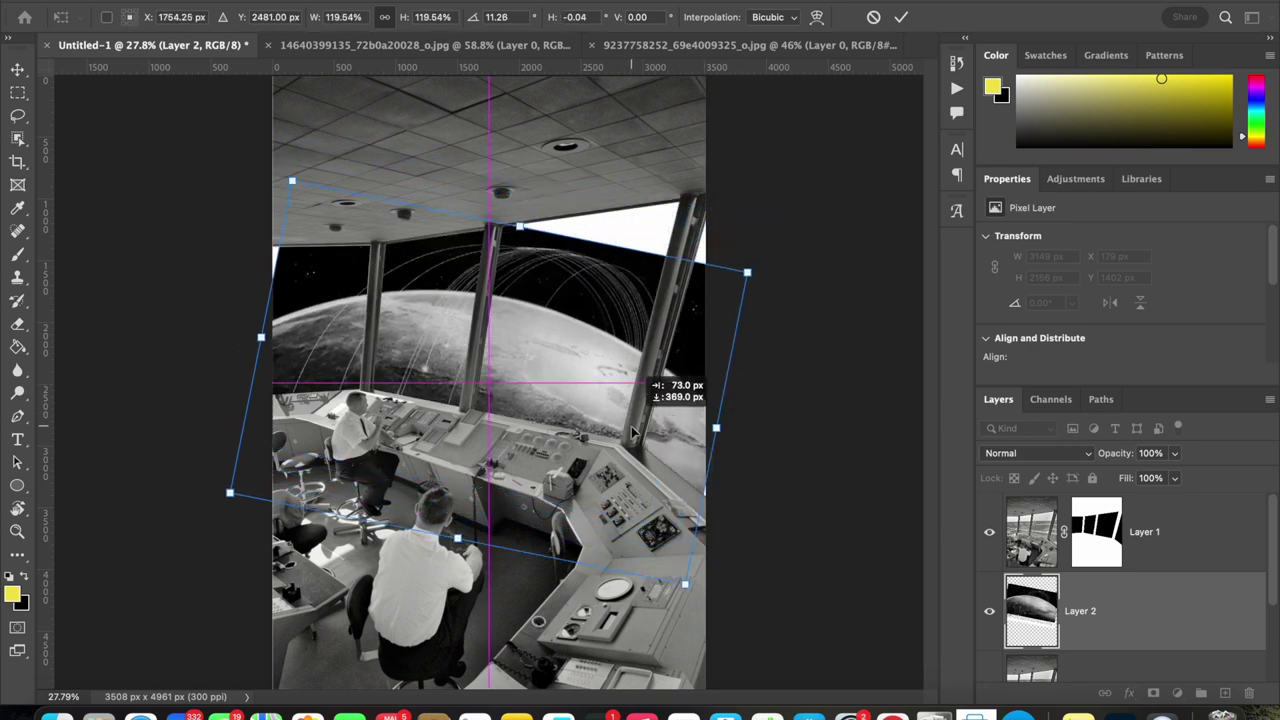
drag(519, 210, 516, 227)
mouse_move(508, 351)
mouse_down()
mouse_move(515, 378)
mouse_move(554, 372)
mouse_up()
drag(322, 321, 260, 306)
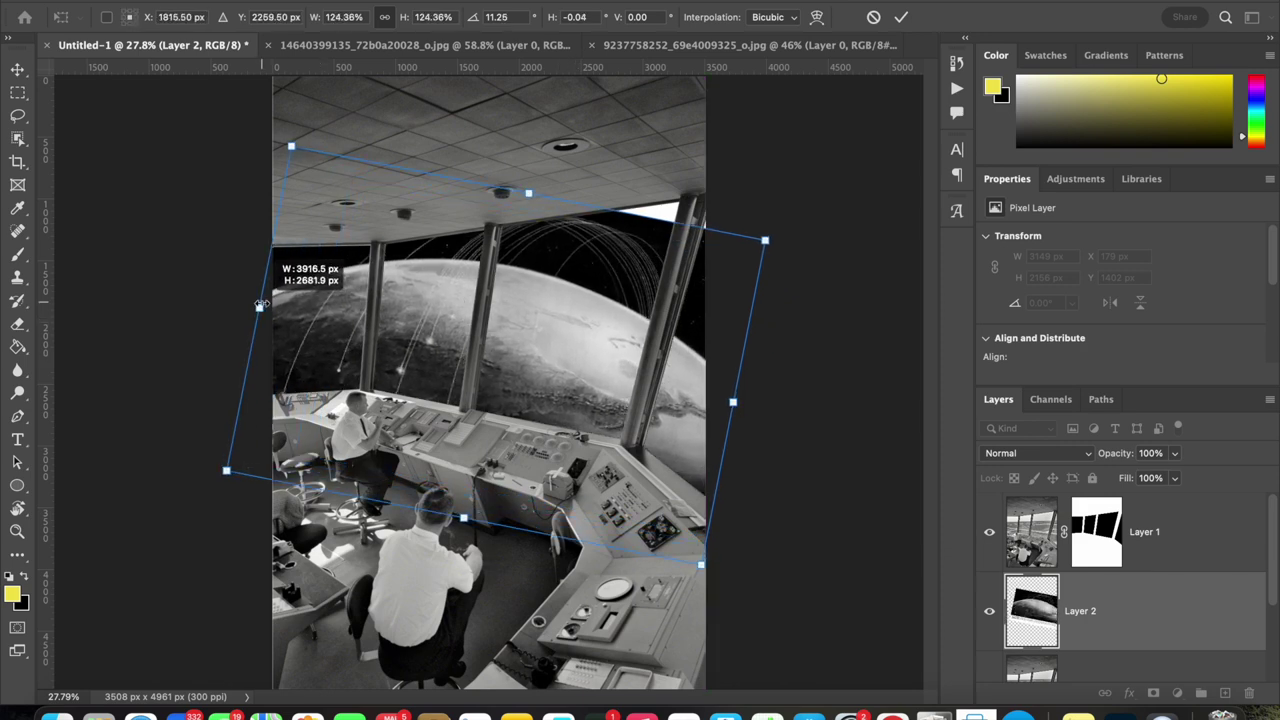
drag(762, 178, 692, 240)
drag(670, 335, 697, 363)
drag(509, 251, 512, 236)
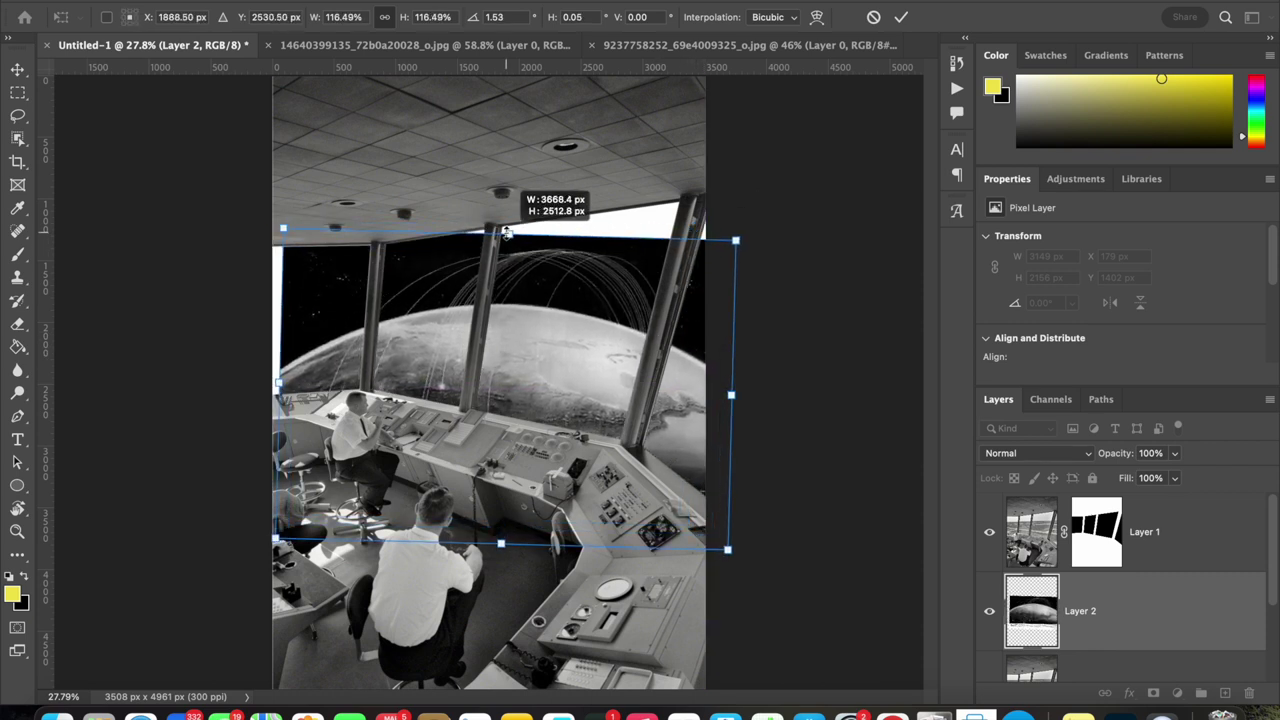
key(Return)
Add Layer 3 and brush black over the white gap above the windows
click(1225, 693)
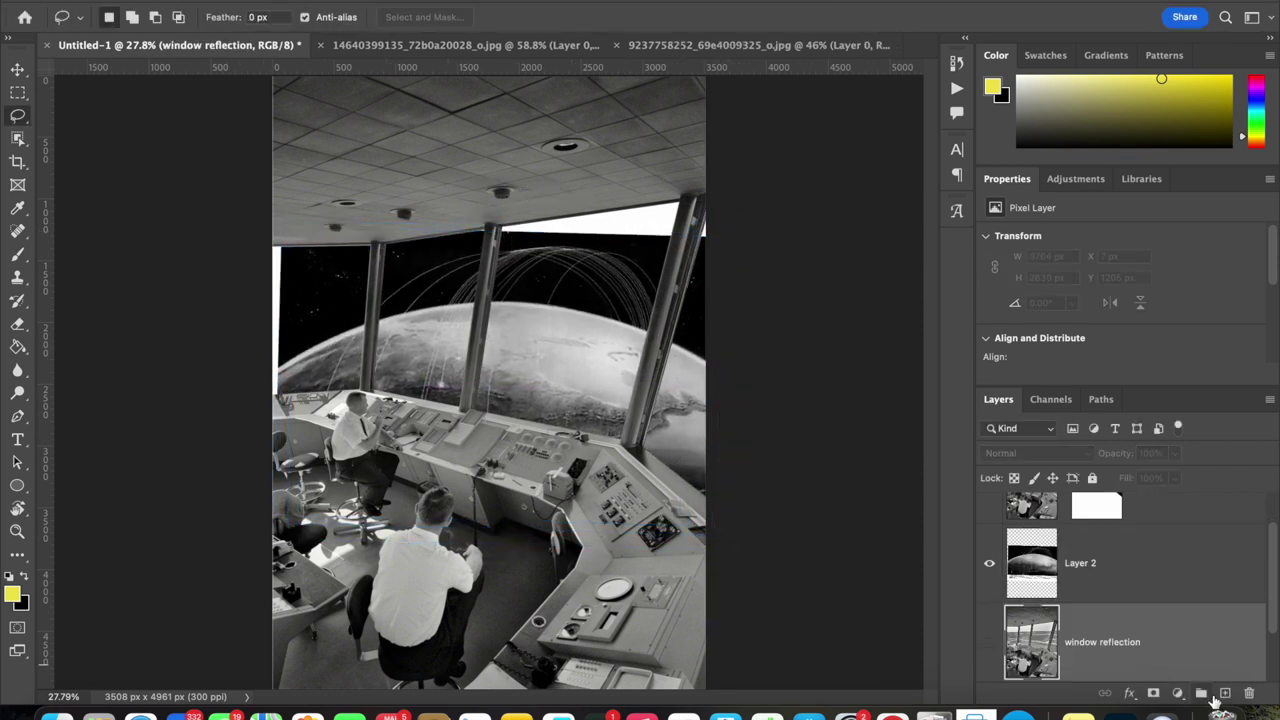
click(18, 592)
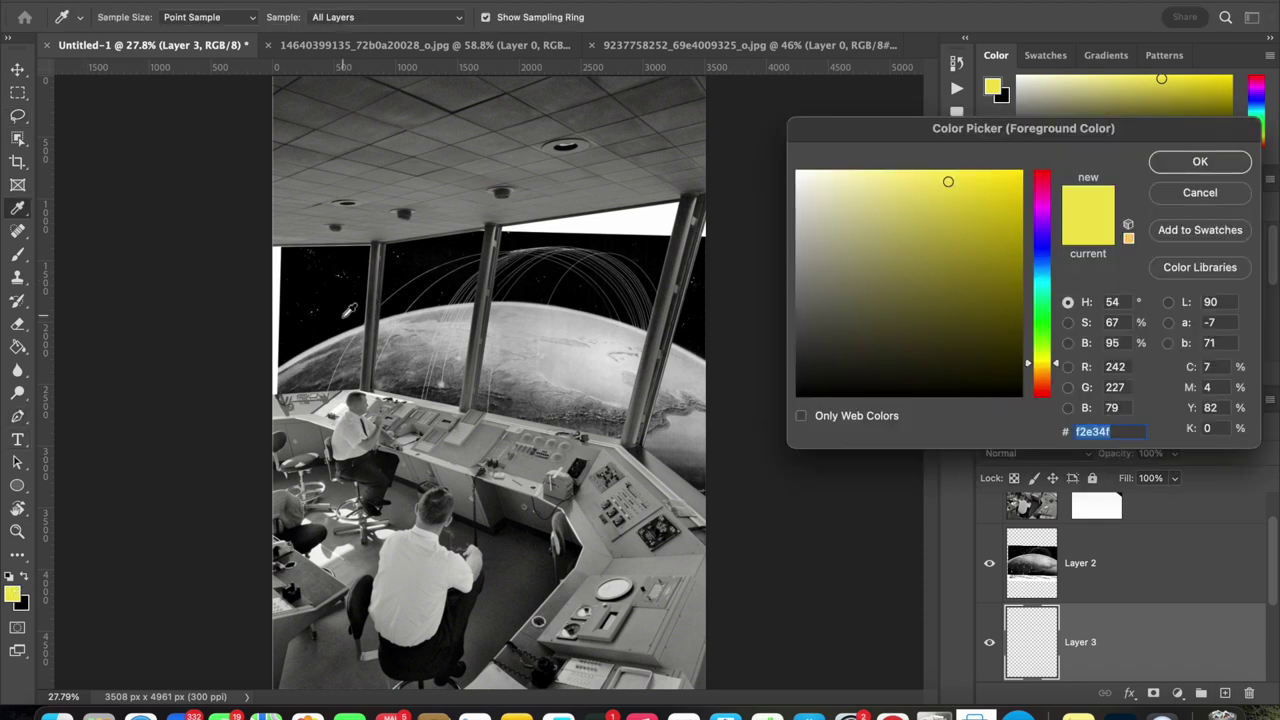
click(349, 311)
key(Return)
key(b)
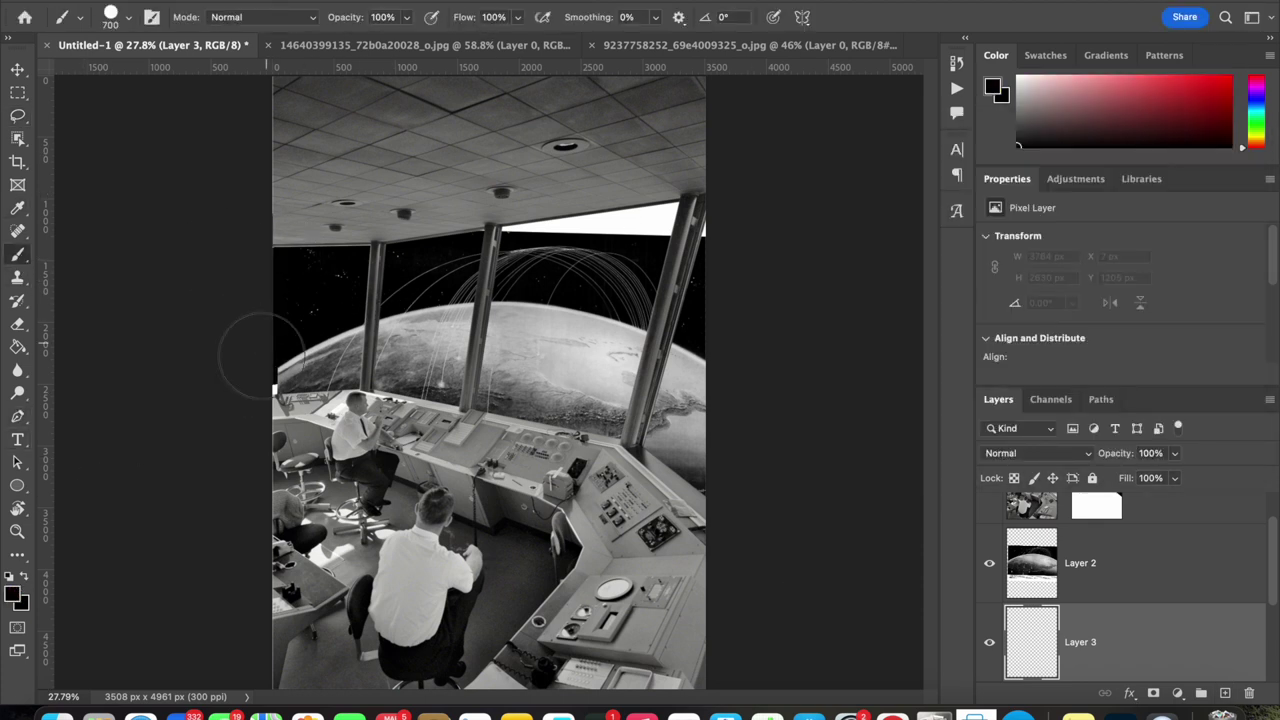
drag(486, 235, 728, 199)
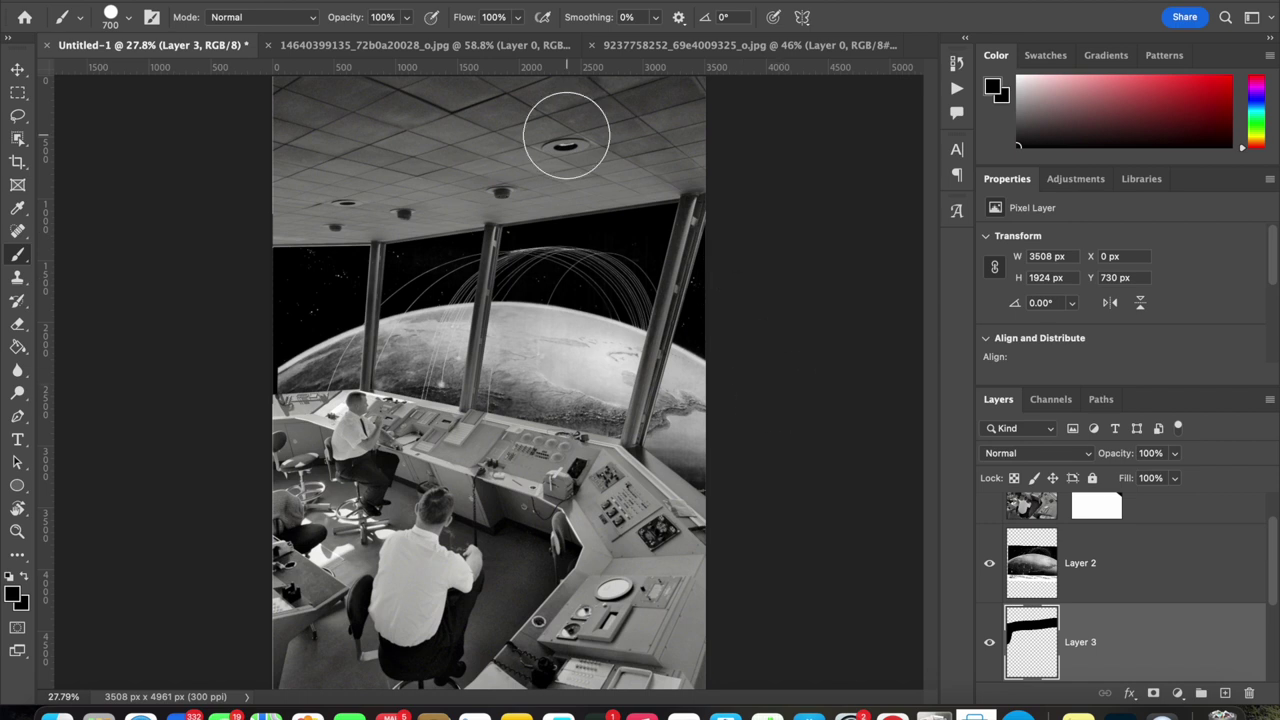
click(17, 68)
click(1157, 562)
Tilt the planet further clockwise, nudge it up, and stretch it taller
key(ctrl+t)
drag(762, 205, 773, 211)
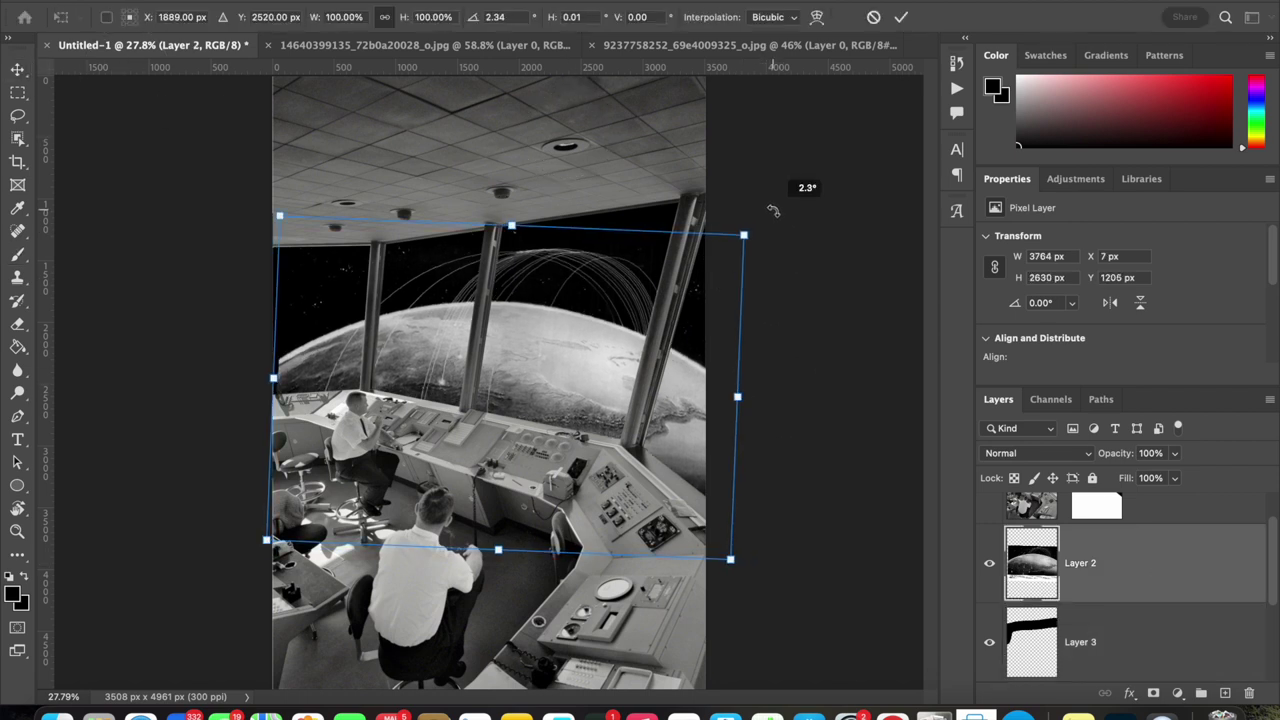
drag(273, 378, 265, 377)
drag(722, 404, 722, 392)
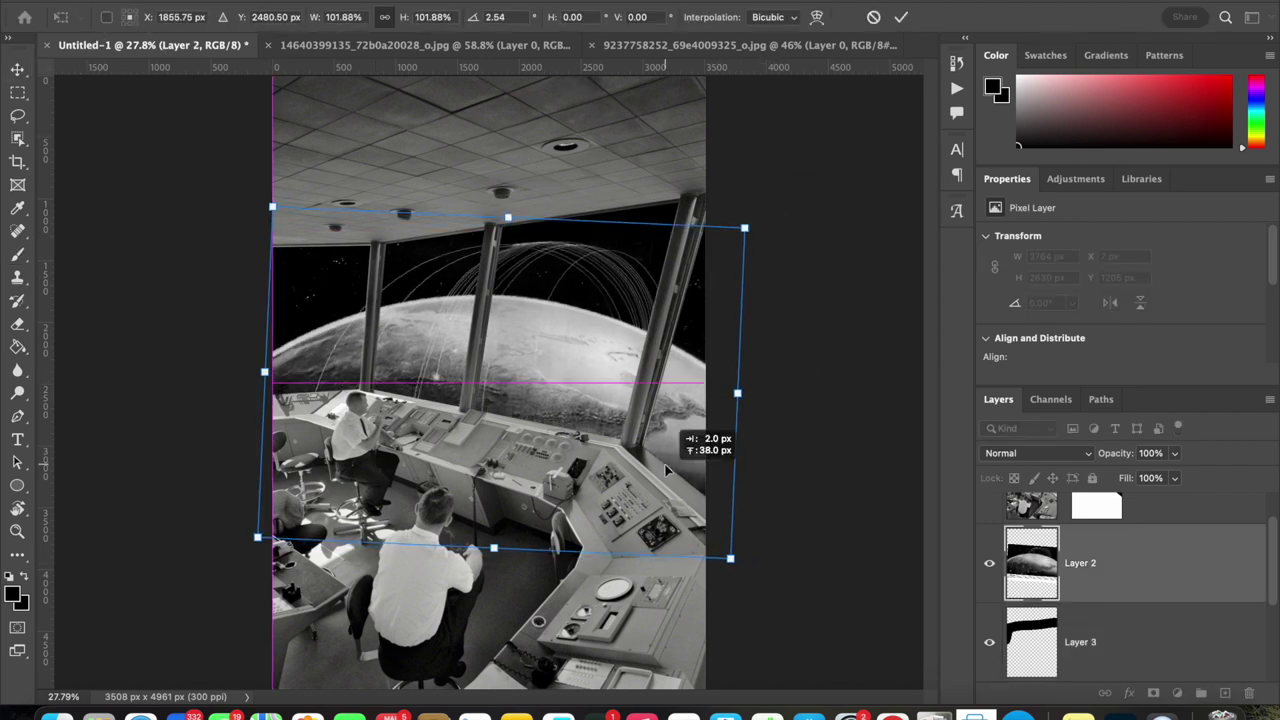
drag(805, 210, 831, 251)
drag(700, 317, 703, 300)
drag(741, 391, 727, 405)
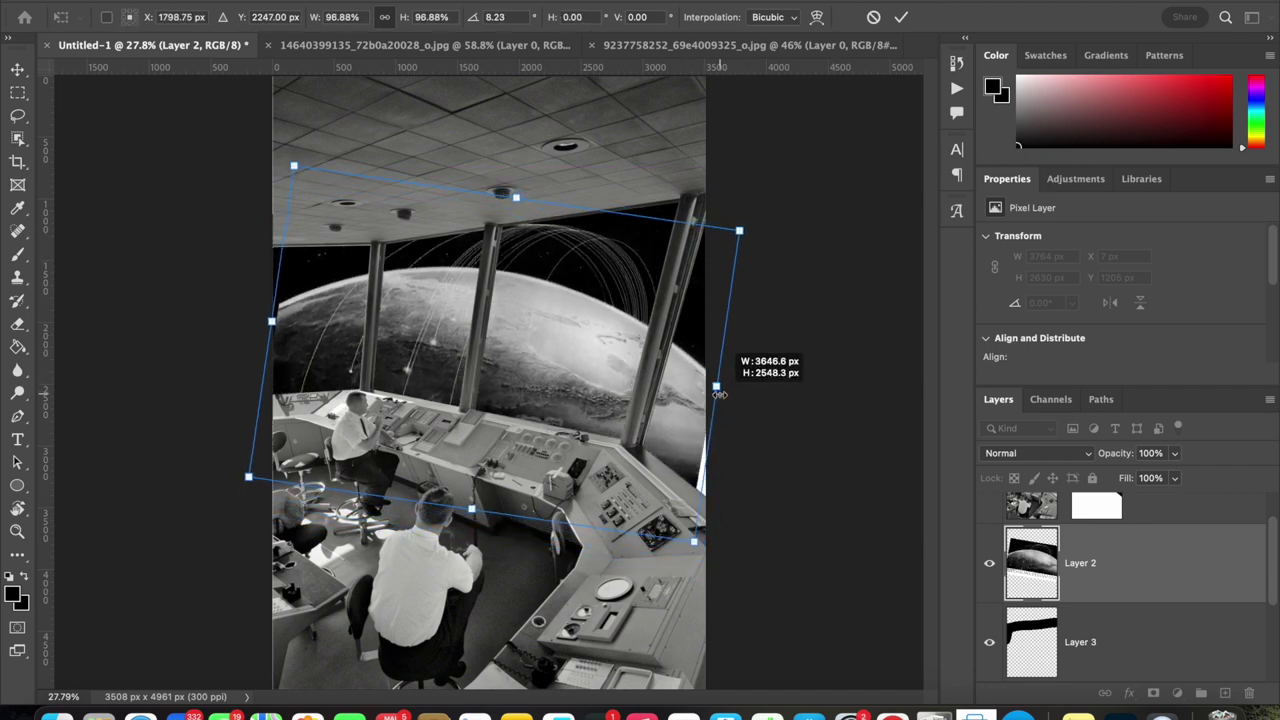
drag(530, 461, 524, 428)
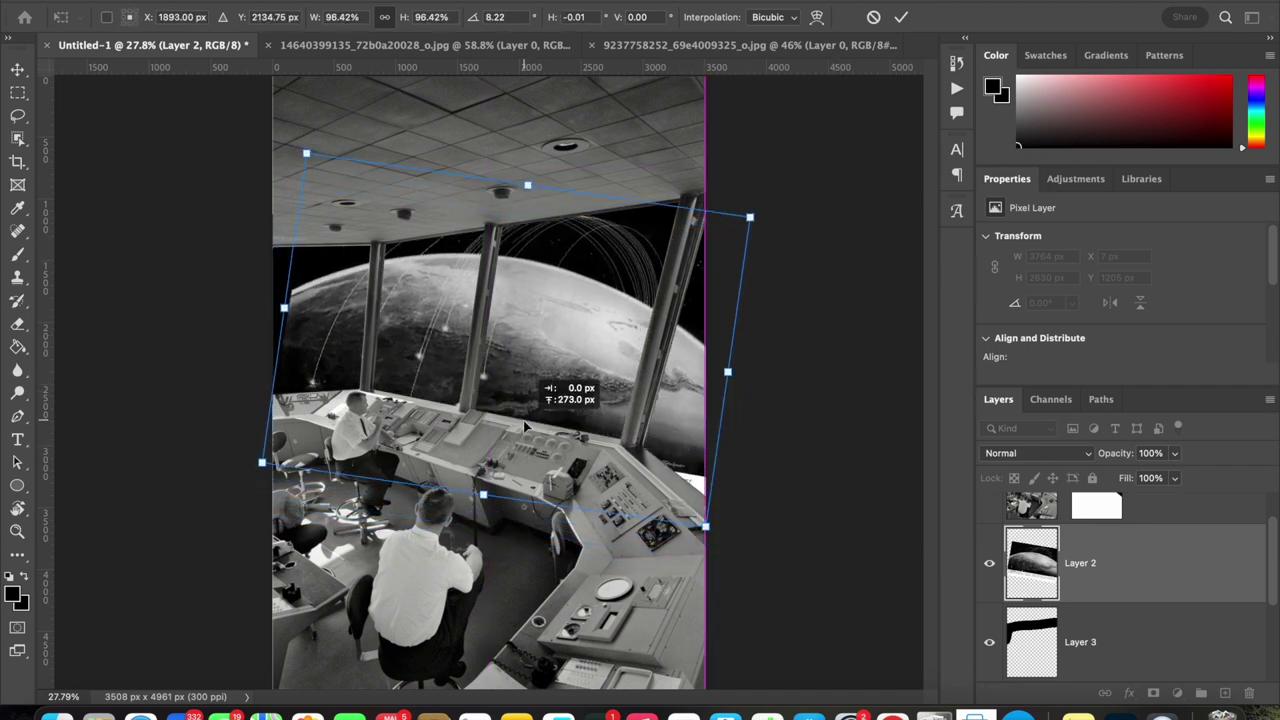
drag(483, 495, 481, 522)
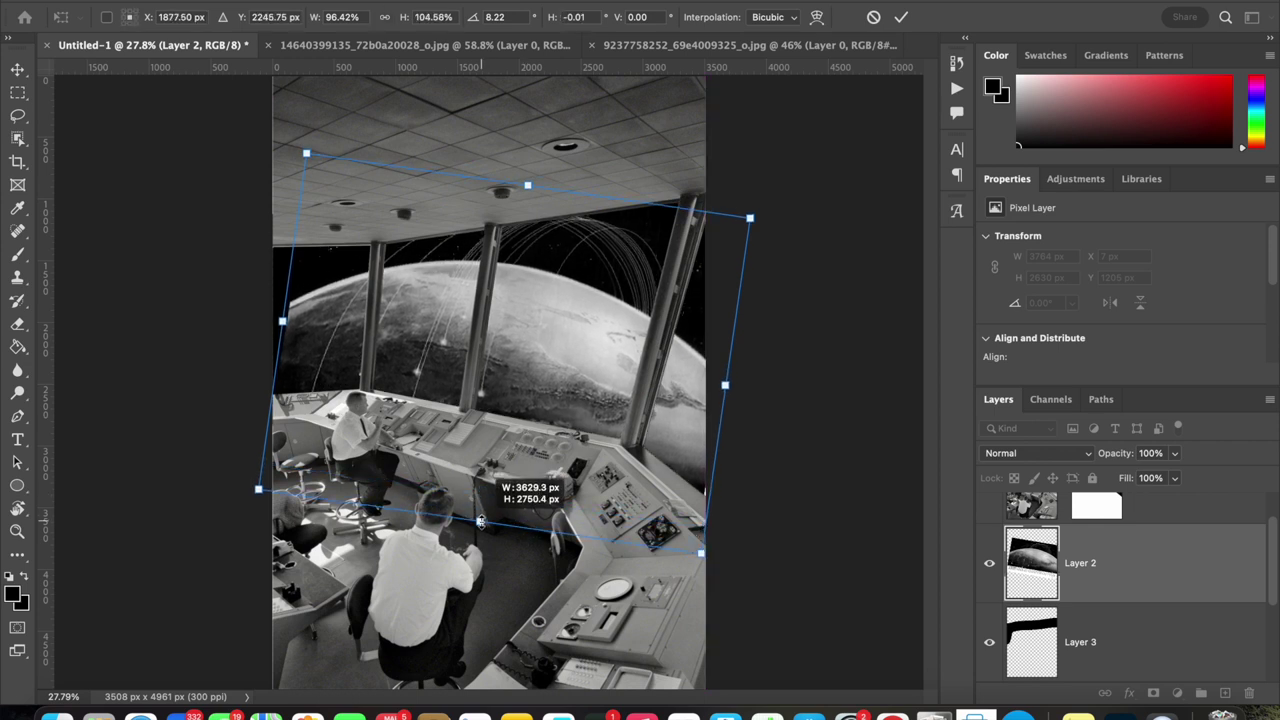
Settle the planet at roughly 8° tilt, 3941 × 2841 px across the windows
drag(727, 387, 735, 386)
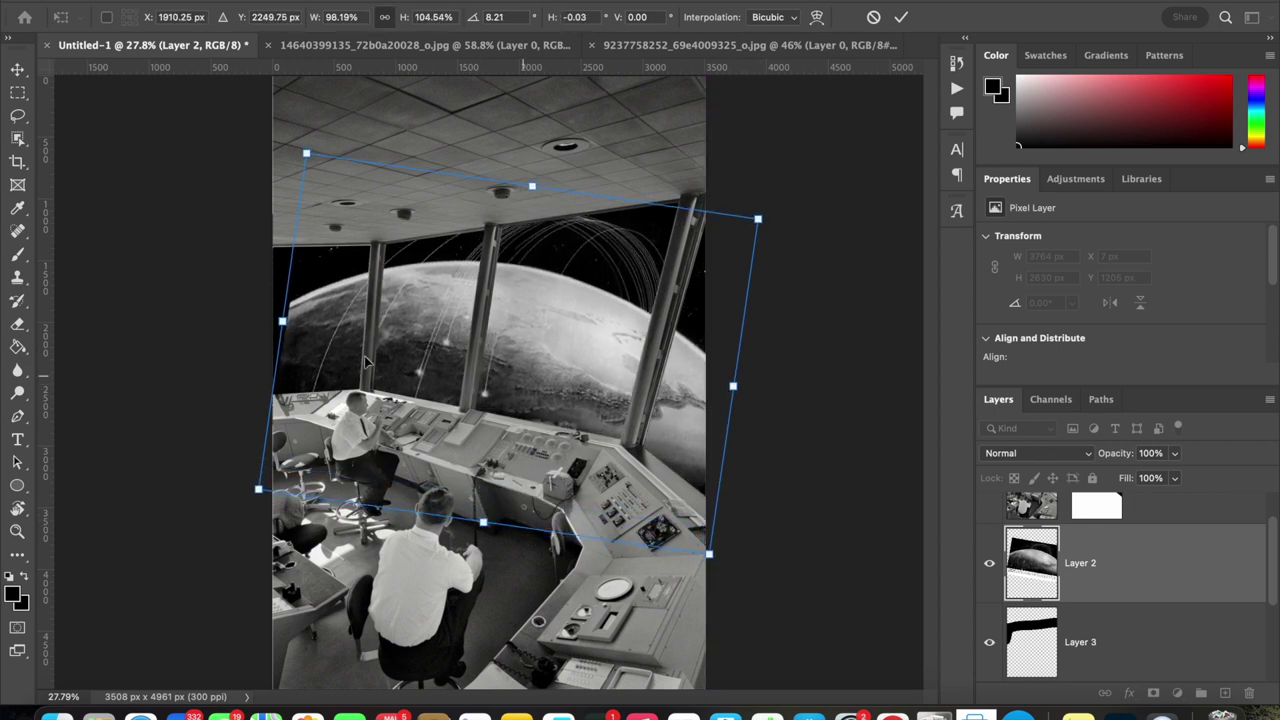
drag(282, 322, 258, 320)
drag(397, 309, 396, 362)
drag(680, 145, 630, 115)
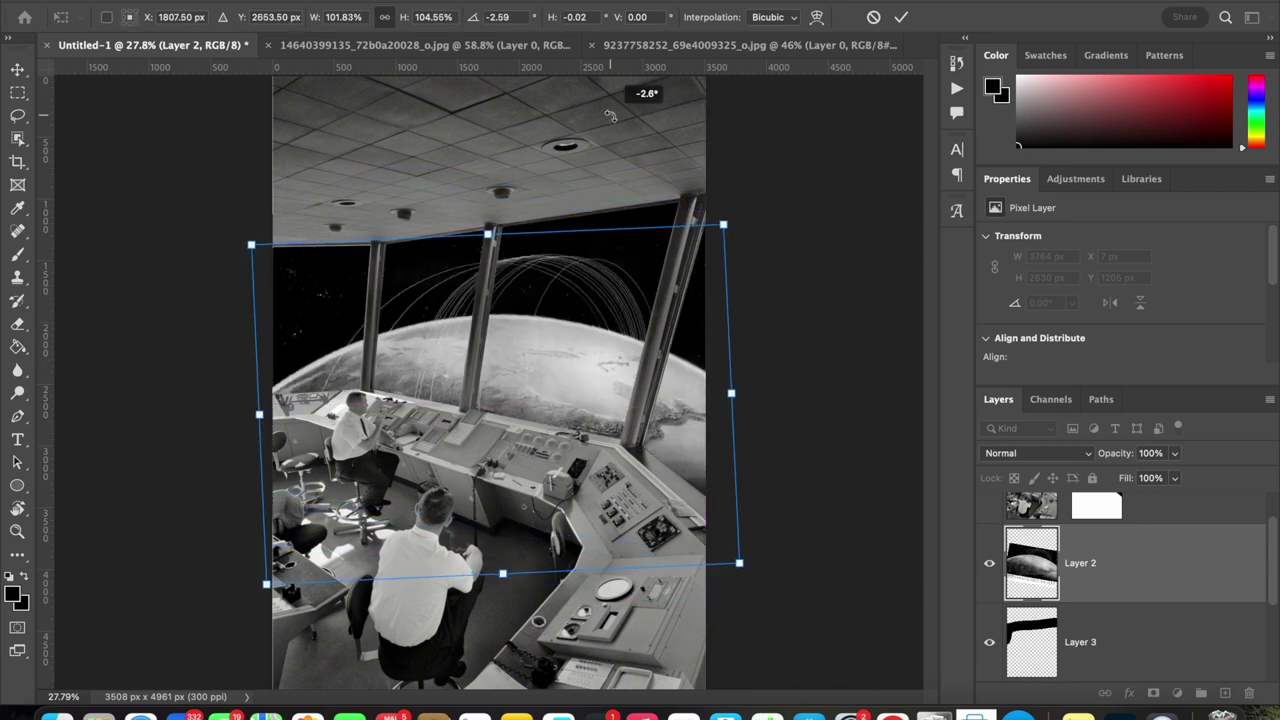
drag(511, 345, 511, 297)
drag(752, 205, 792, 330)
drag(680, 395, 732, 331)
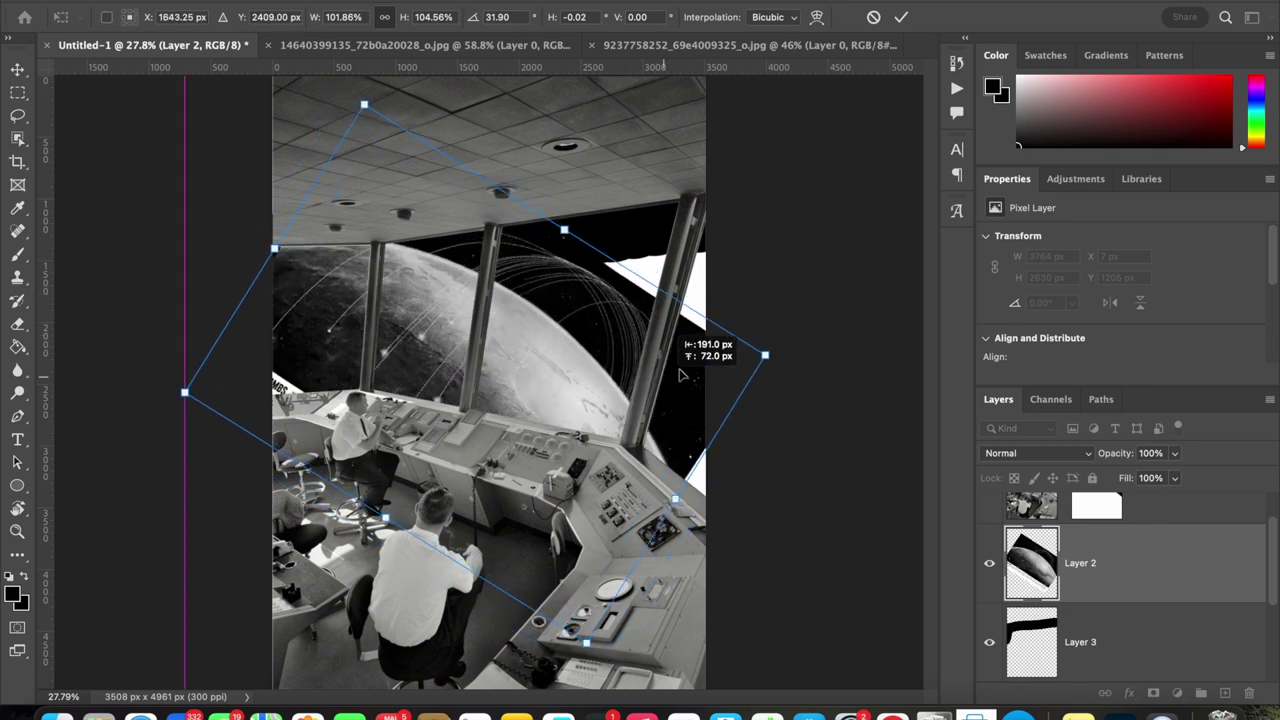
drag(850, 380, 790, 215)
drag(600, 320, 560, 360)
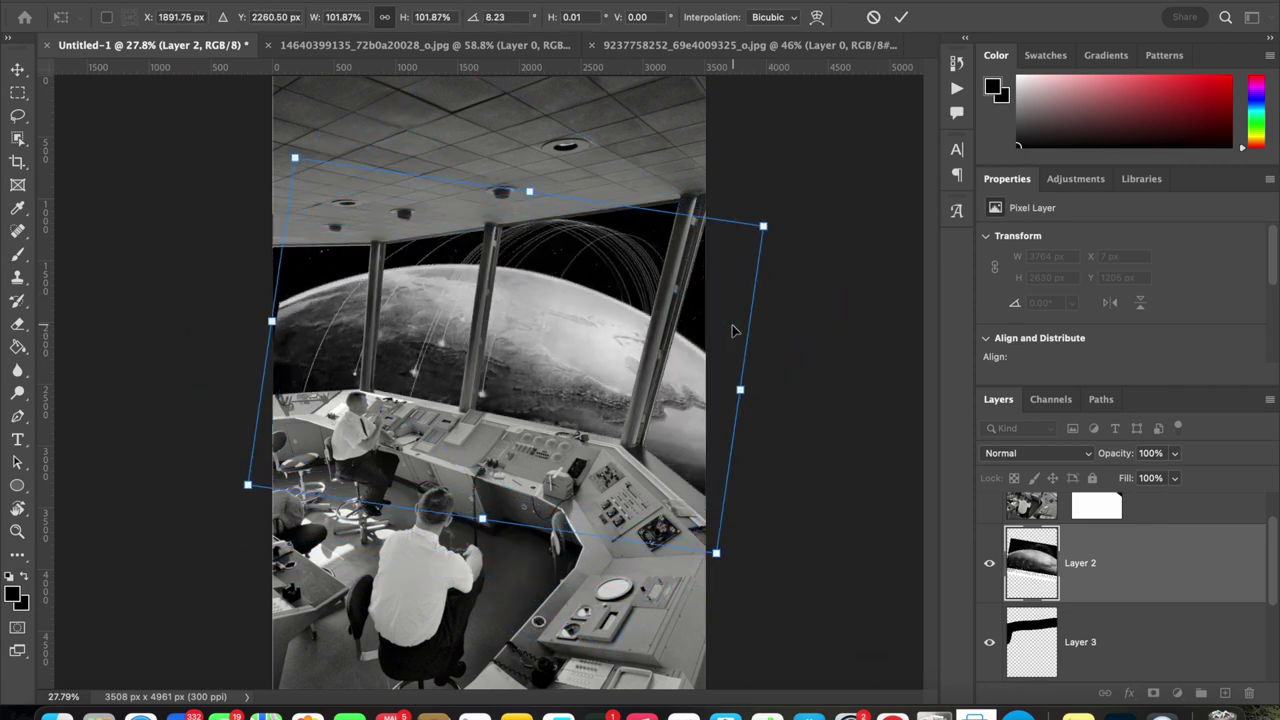
key(Return)
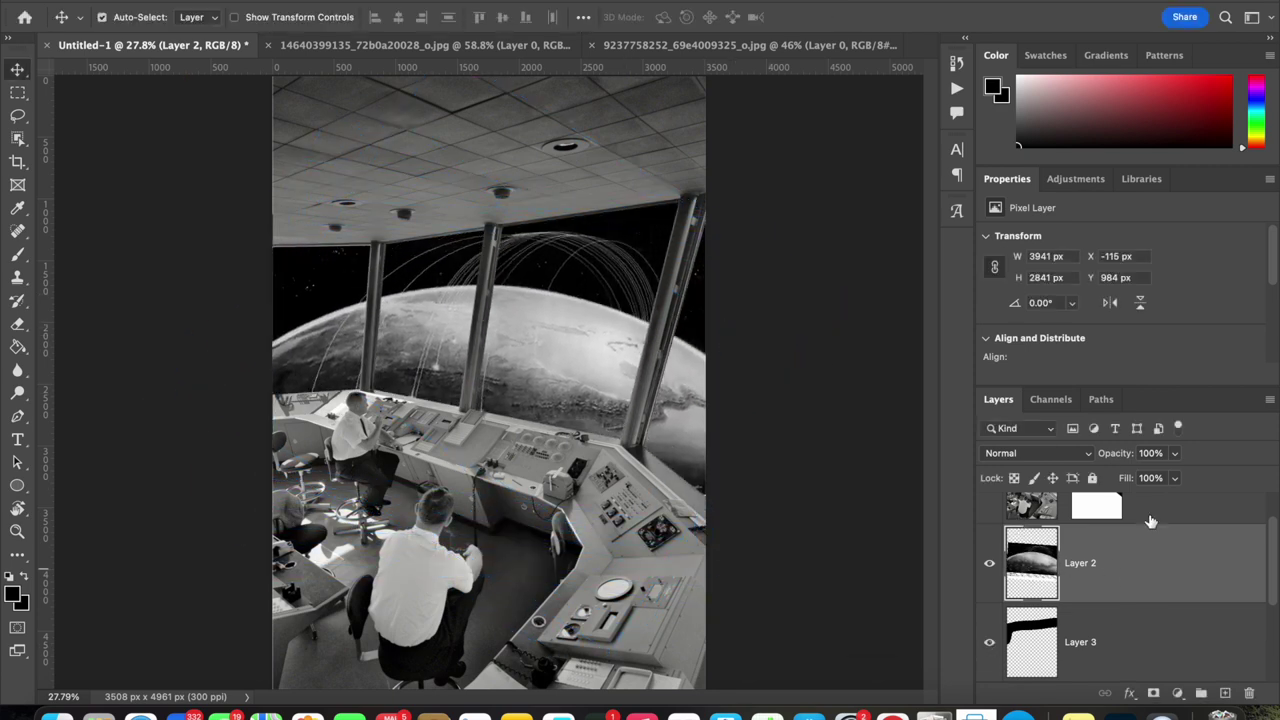
Tilt the planet about 6° and flip it horizontally
key(ctrl+z)
key(ctrl+z)
key(ctrl+shift+z)
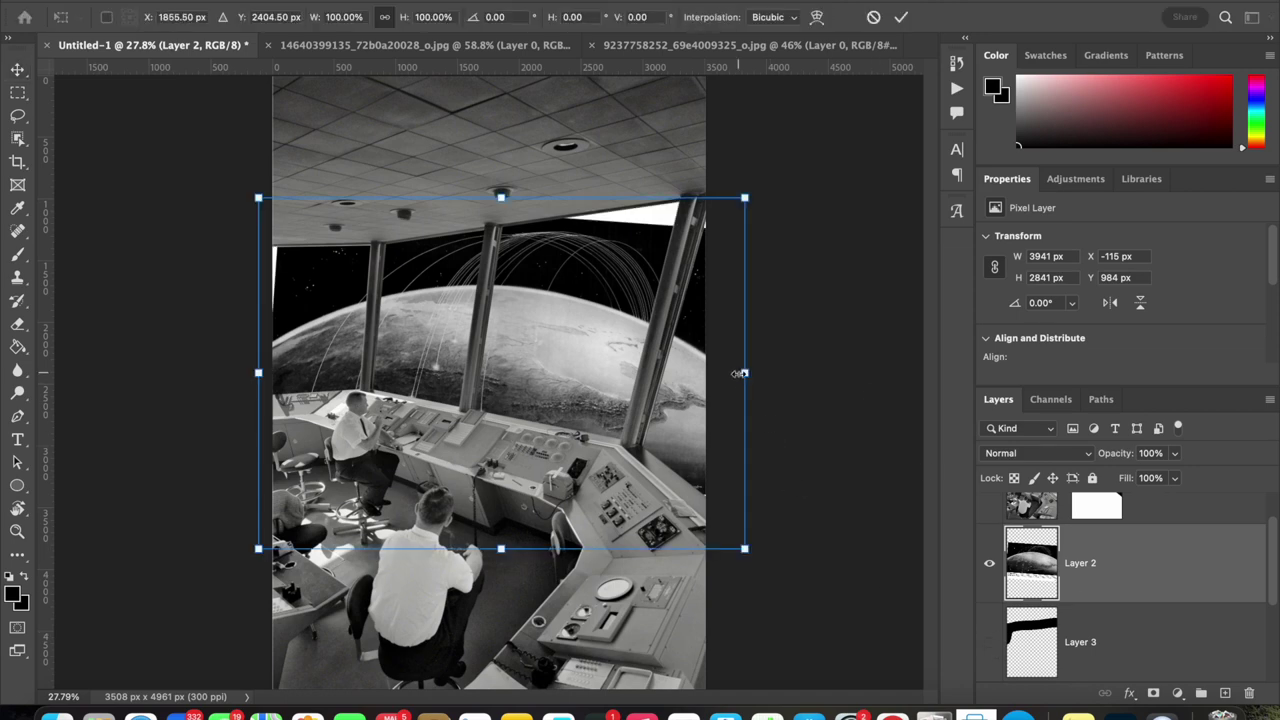
drag(790, 206, 808, 229)
key(super+shift+slash)
text(flip)
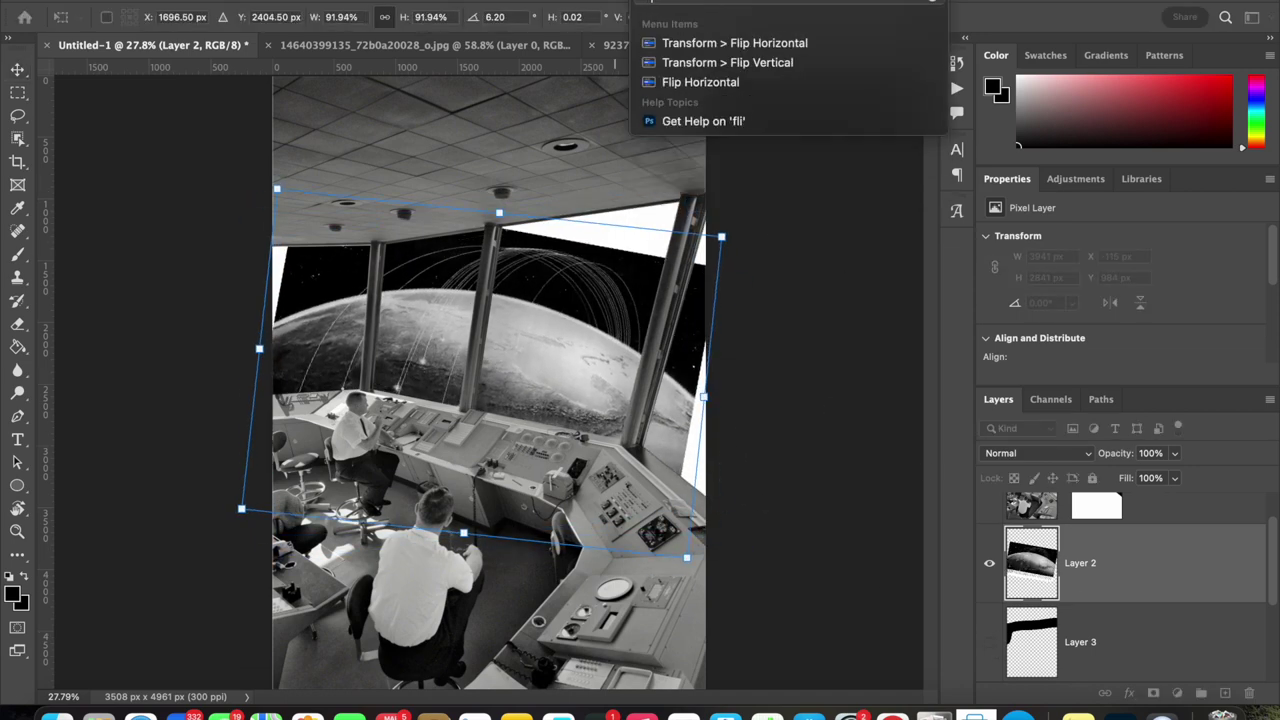
key(Return)
Resize the planet to 4177 × 3217 px, place it behind the windows, and commit
drag(560, 290, 526, 267)
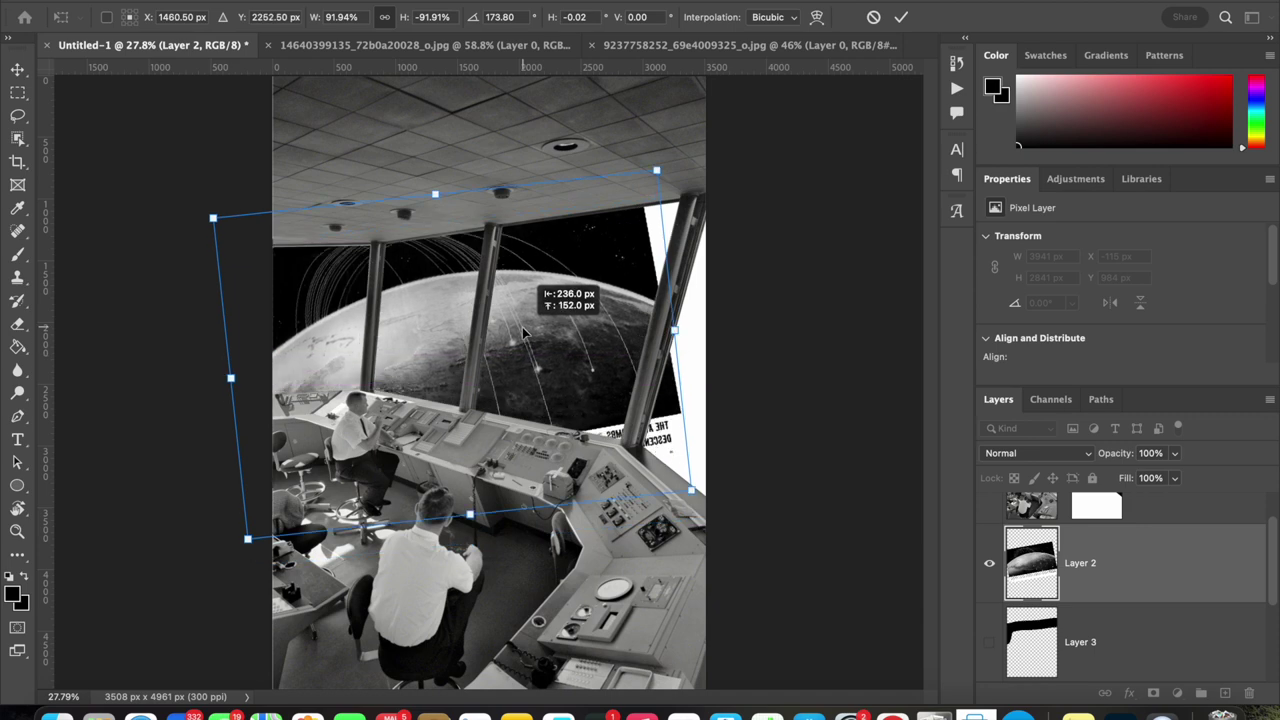
drag(688, 481, 809, 543)
drag(633, 491, 568, 518)
drag(168, 243, 194, 251)
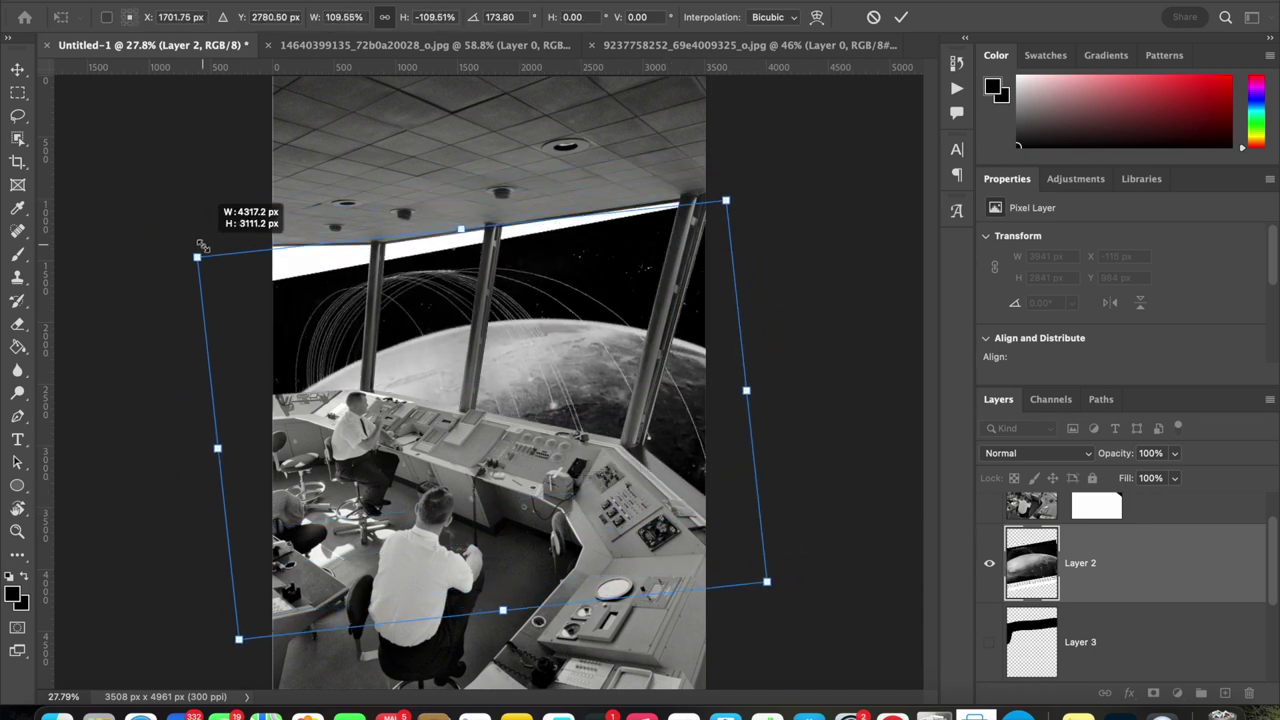
drag(365, 410, 348, 373)
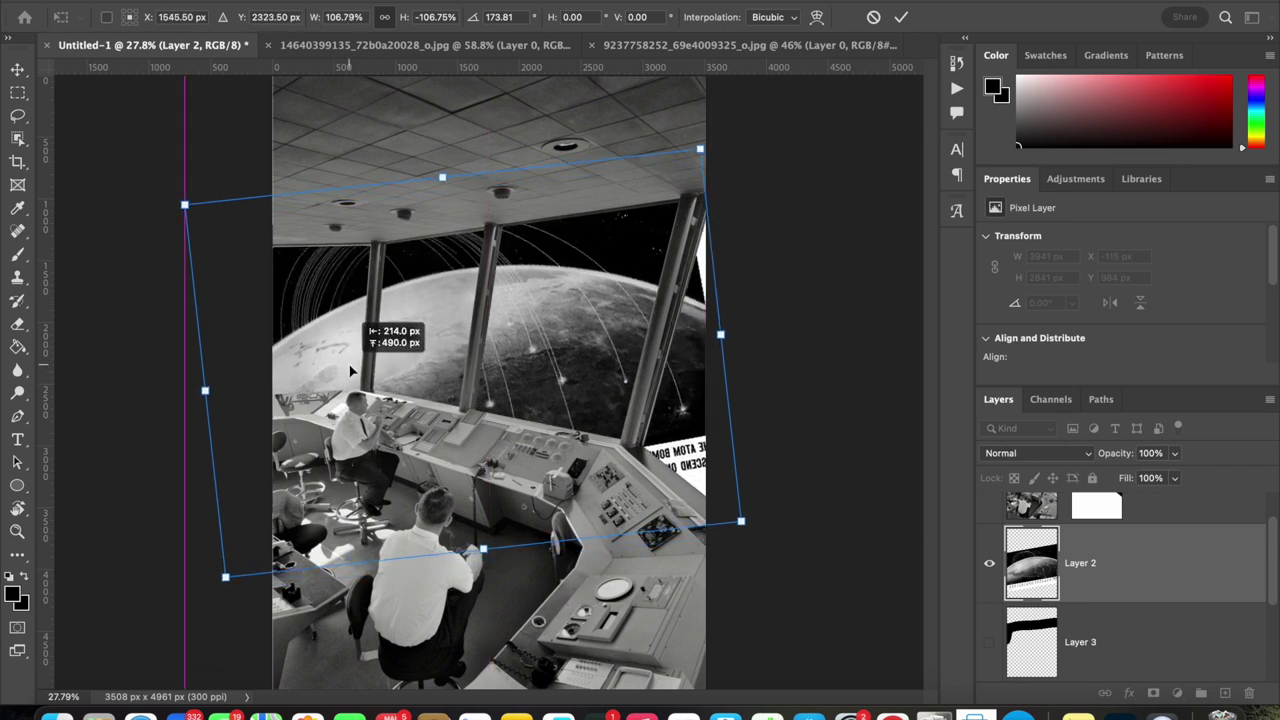
drag(446, 180, 446, 199)
drag(332, 376, 351, 383)
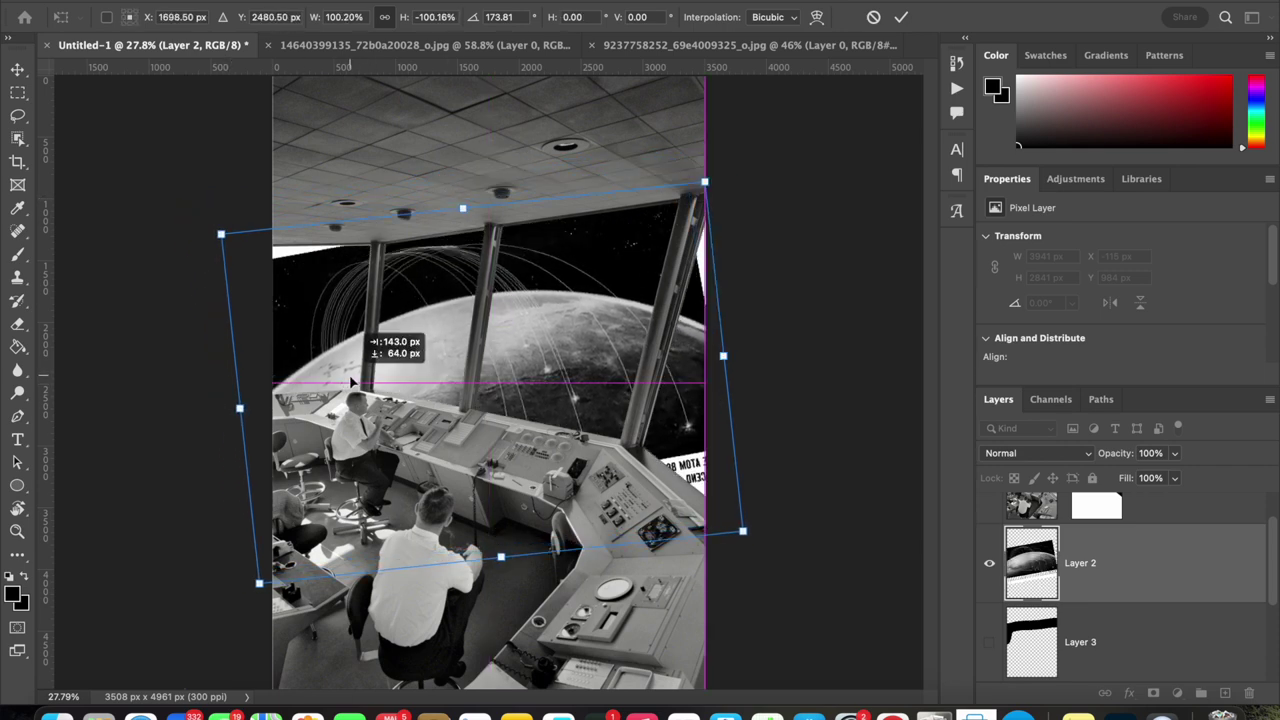
key(Return)
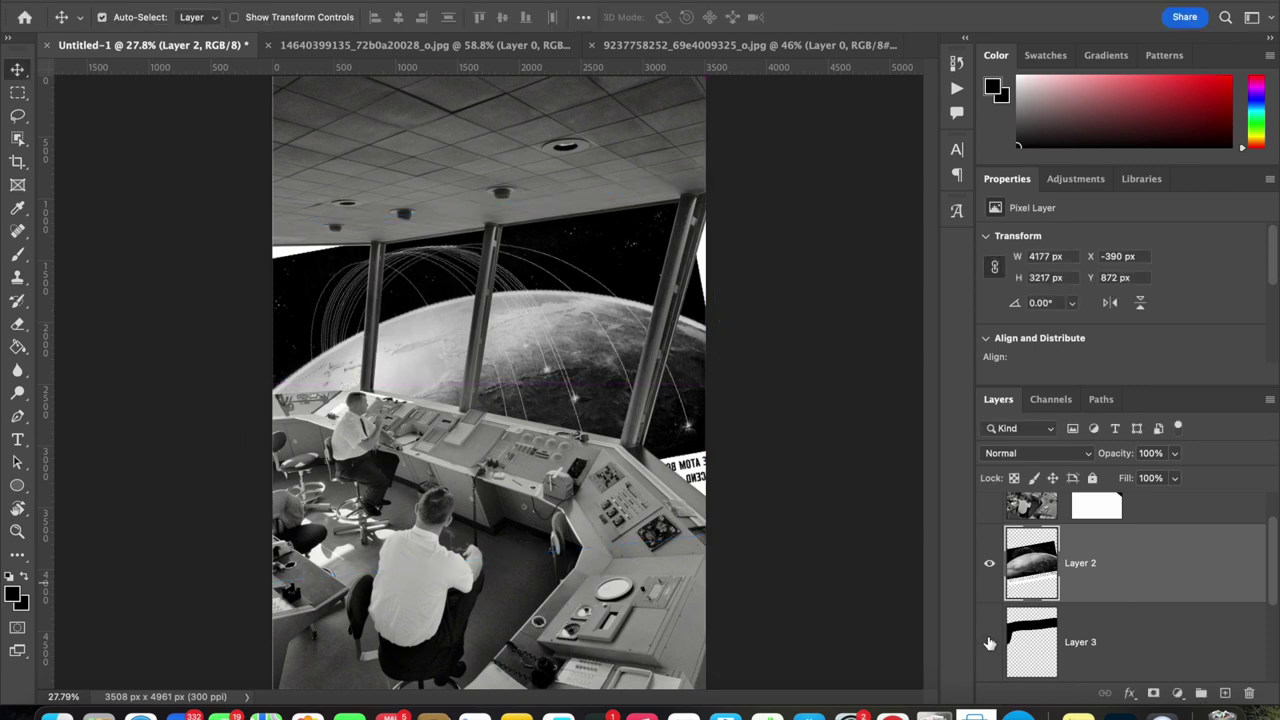
Turn Layer 3 back on, switch to the Brush, and select the planet layer, Layer 2
click(990, 643)
click(1099, 648)
key(b)
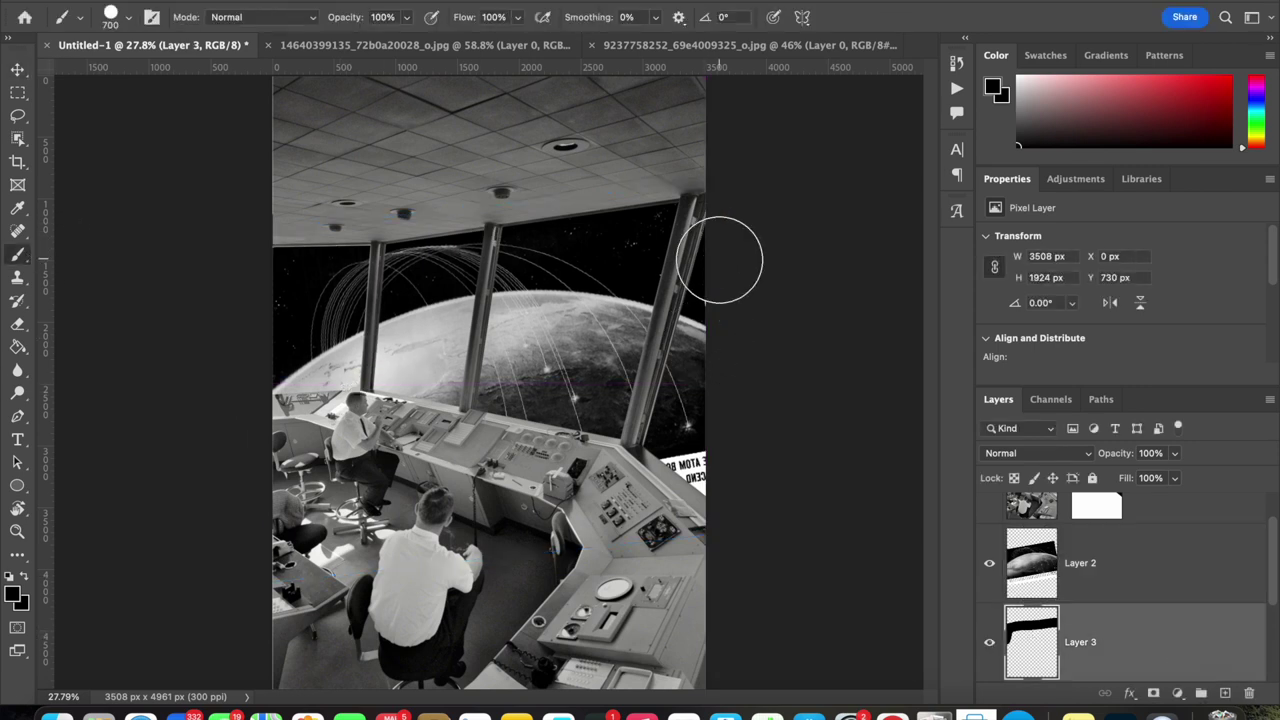
click(1037, 568)
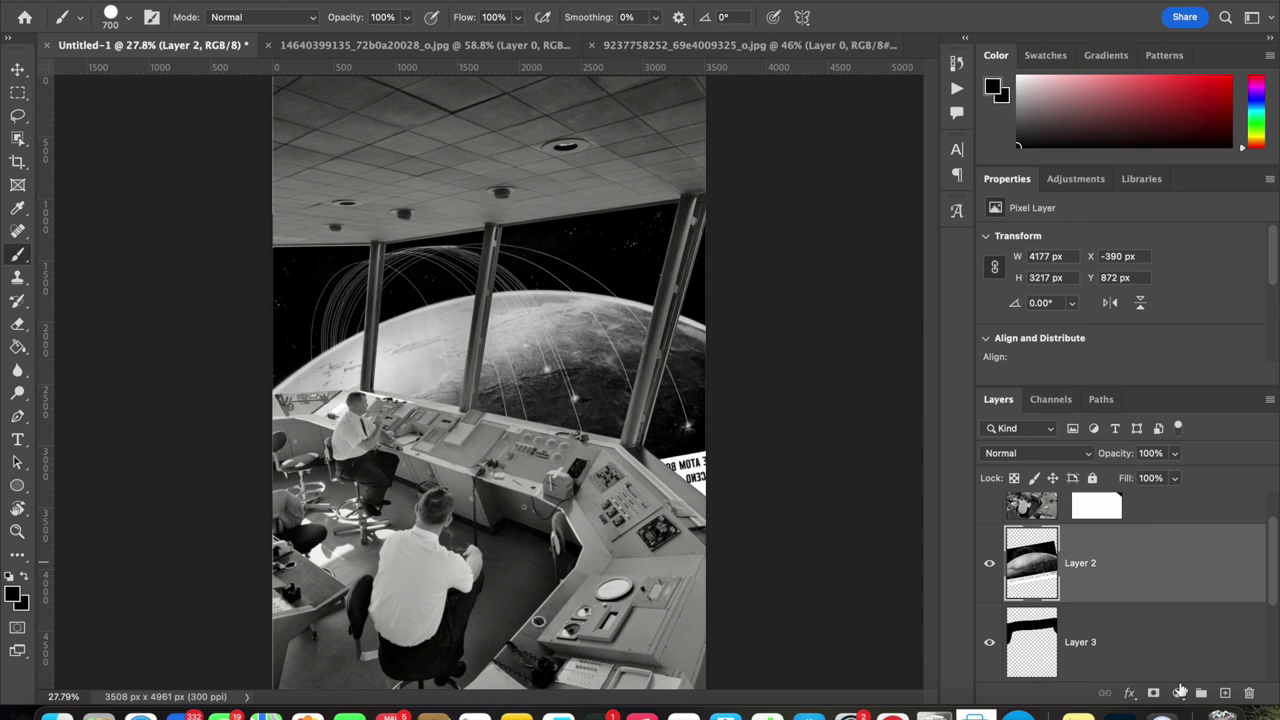
Add a new Layer 4 above Layer 2, confirm the foreground colour, then select Layer 1
click(1225, 693)
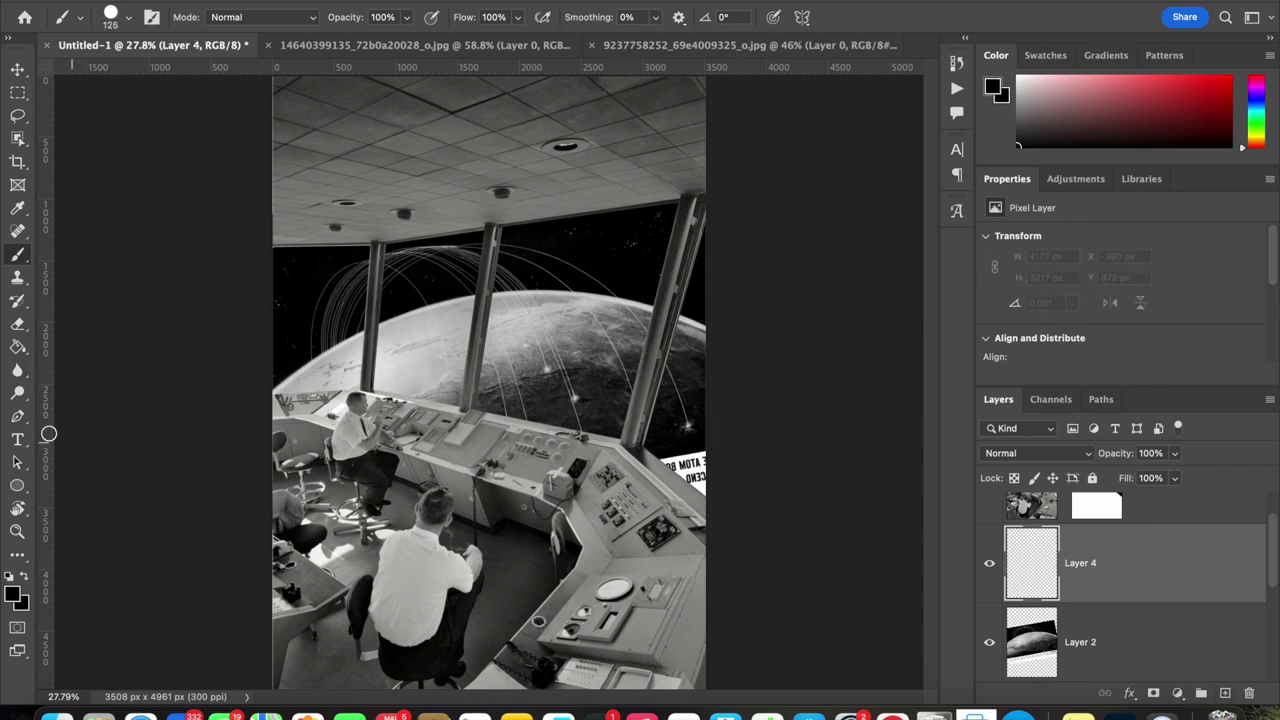
click(15, 593)
key(Return)
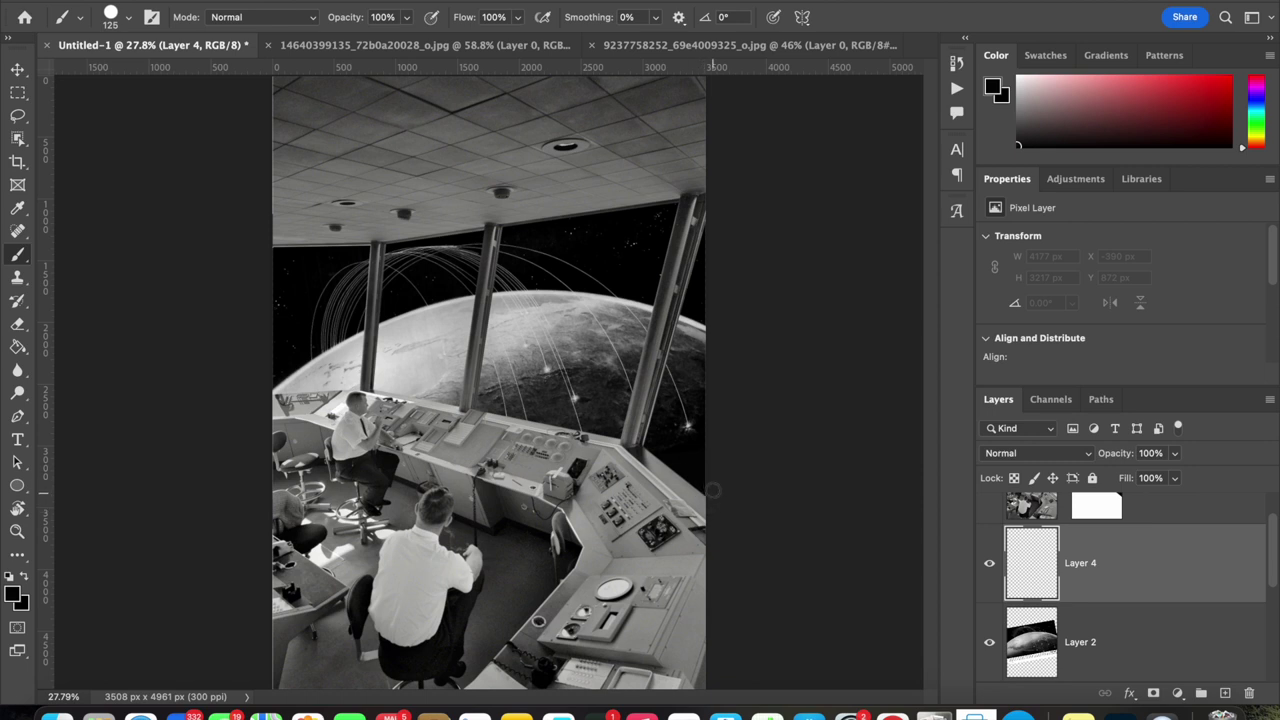
key(v)
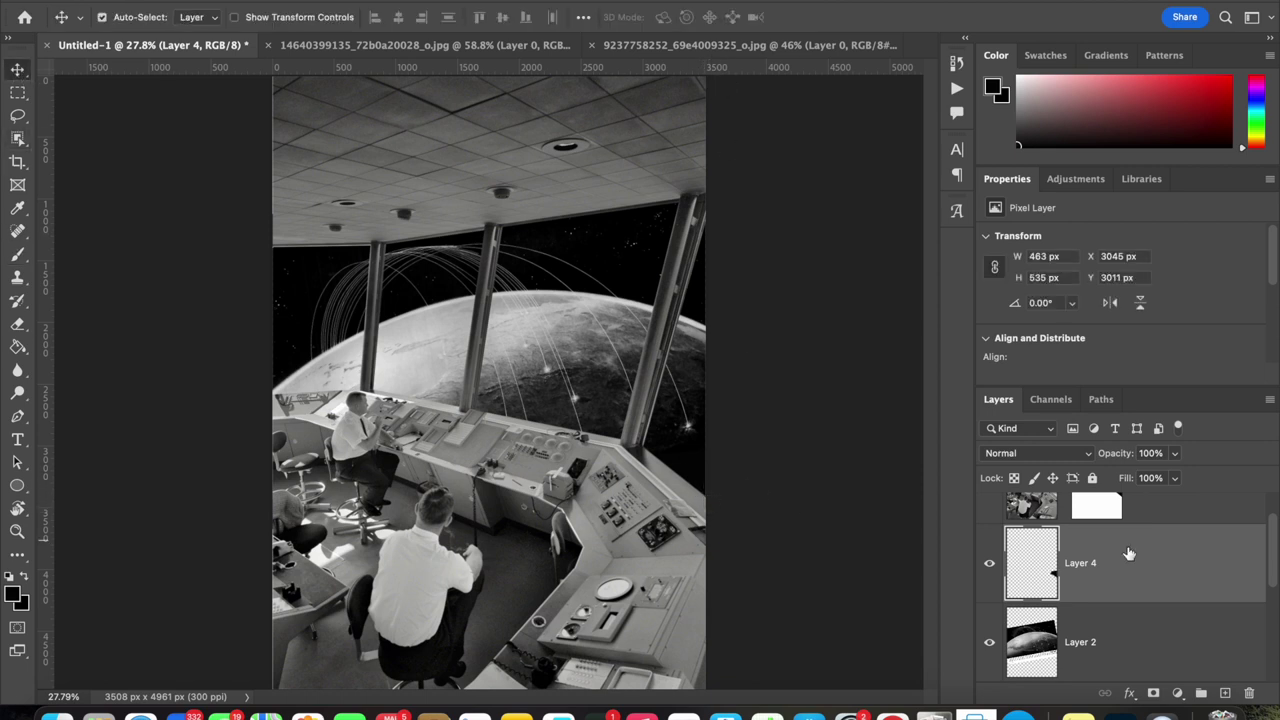
scroll(1128, 554, up, 2)
click(1128, 545)
Add a Brightness/Contrast adjustment clipped to Layer 1, darkening it to −28/27
click(1177, 693)
click(1195, 357)
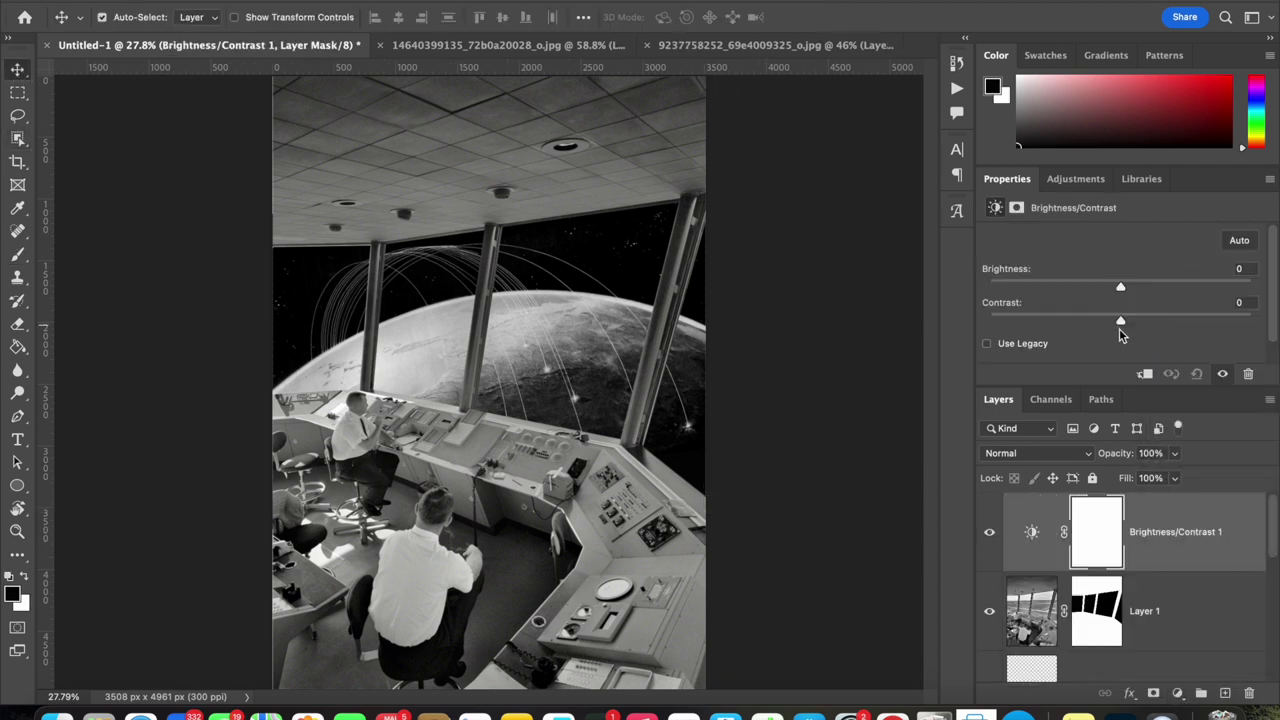
key(ctrl+alt+g)
drag(1120, 286, 1094, 287)
Add a second Brightness/Contrast clipped to Layer 2 at brightness 30, contrast −27
click(1070, 532)
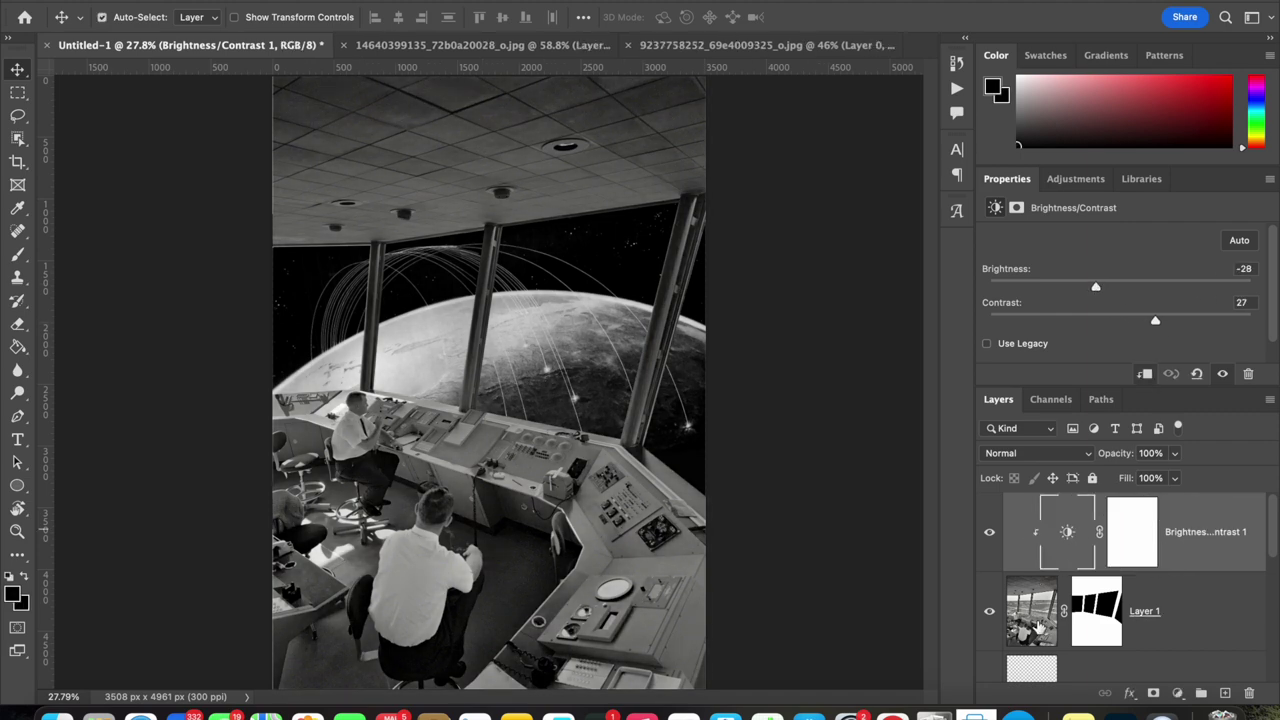
scroll(1038, 627, down, 2)
click(1038, 632)
click(1177, 693)
click(1202, 357)
drag(1120, 287, 1143, 287)
key(ctrl+alt+g)
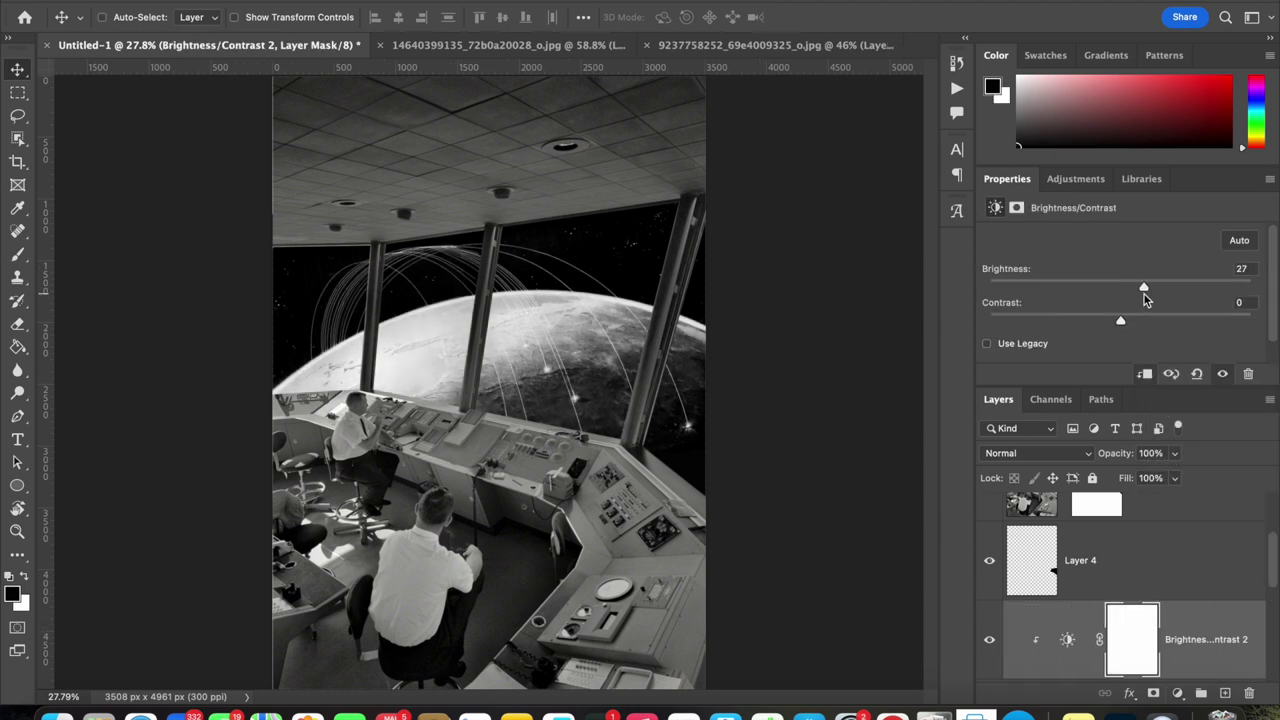
mouse_move(1120, 320)
mouse_down()
mouse_move(960, 325)
mouse_move(1049, 320)
mouse_up()
mouse_move(1143, 288)
mouse_down()
mouse_move(1114, 286)
mouse_move(1166, 291)
mouse_move(1150, 291)
mouse_up()
Toggle Brightness/Contrast 1 off and on to compare, then select it to check its values
click(989, 640)
click(989, 640)
click(1067, 640)
scroll(1067, 640, down, 2)
click(1068, 532)
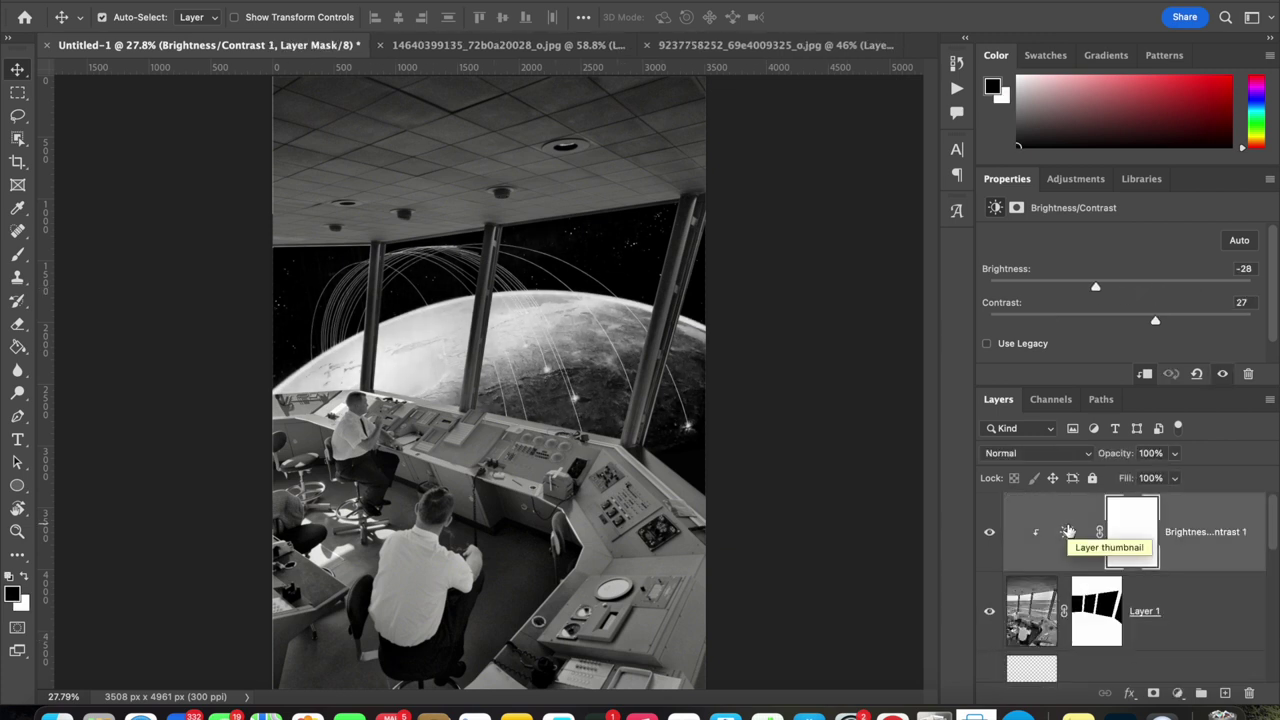
scroll(1040, 570, down, 3)
Free-transform Layer 2's planet: tilt about 2°, reposition it and shorten it from the top
click(1037, 572)
key(ctrl+t)
drag(531, 425, 538, 425)
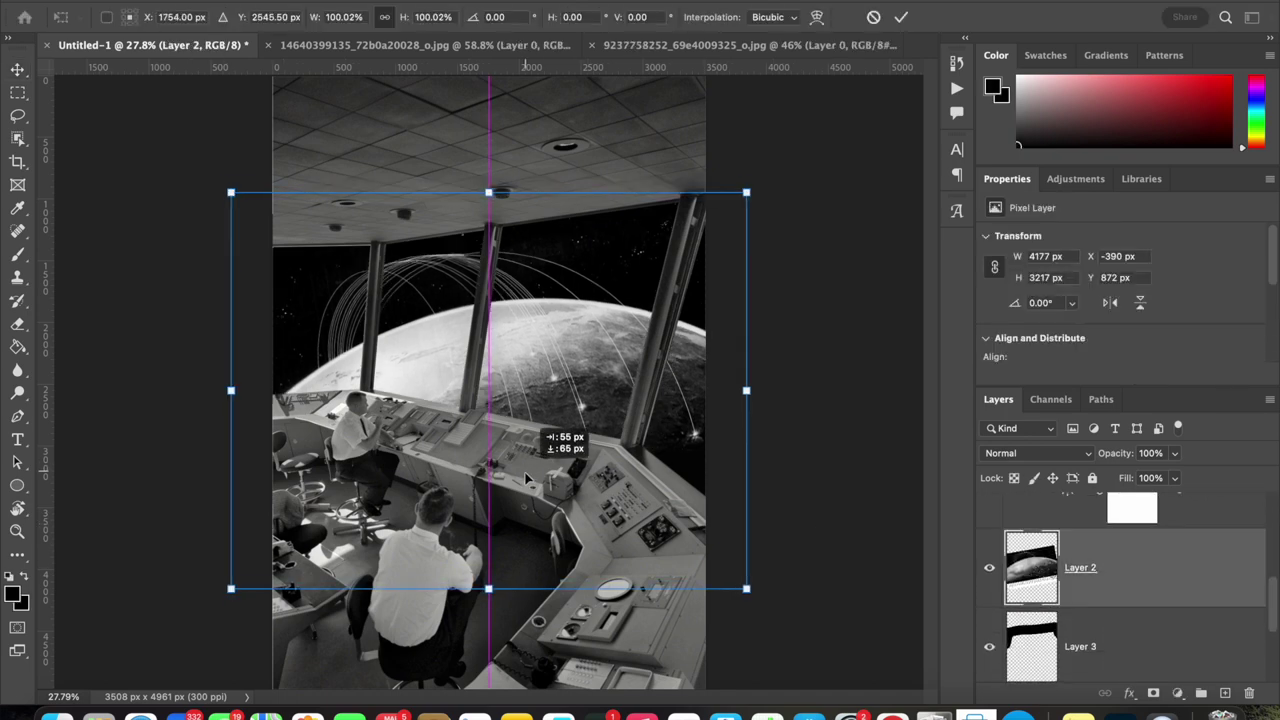
drag(818, 186, 809, 164)
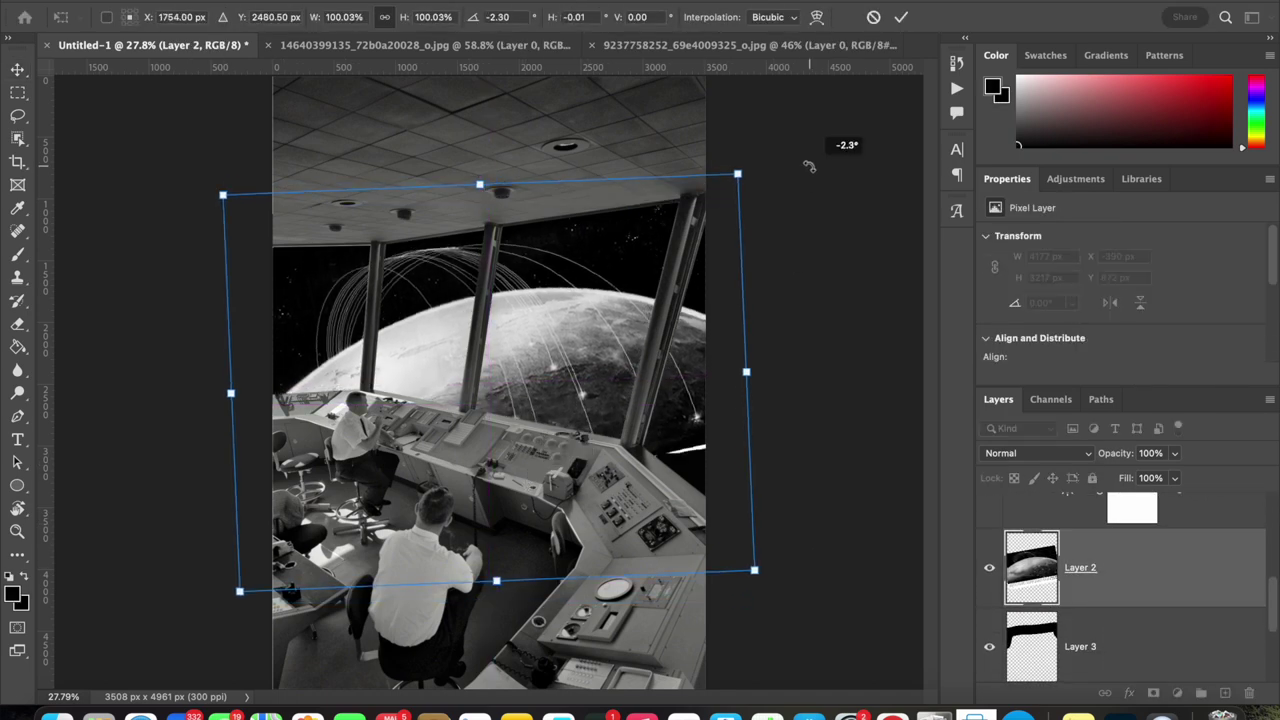
mouse_move(648, 420)
mouse_down()
mouse_move(648, 400)
mouse_move(648, 443)
mouse_up()
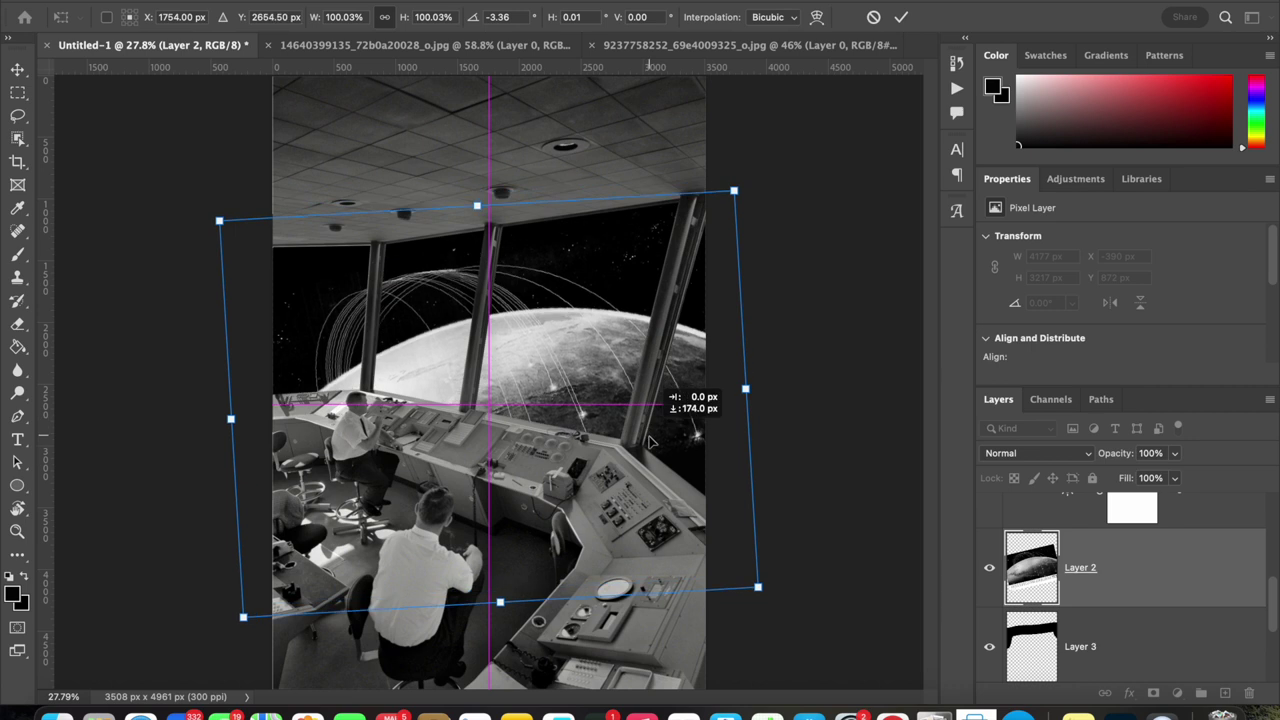
drag(790, 168, 805, 188)
drag(598, 398, 598, 377)
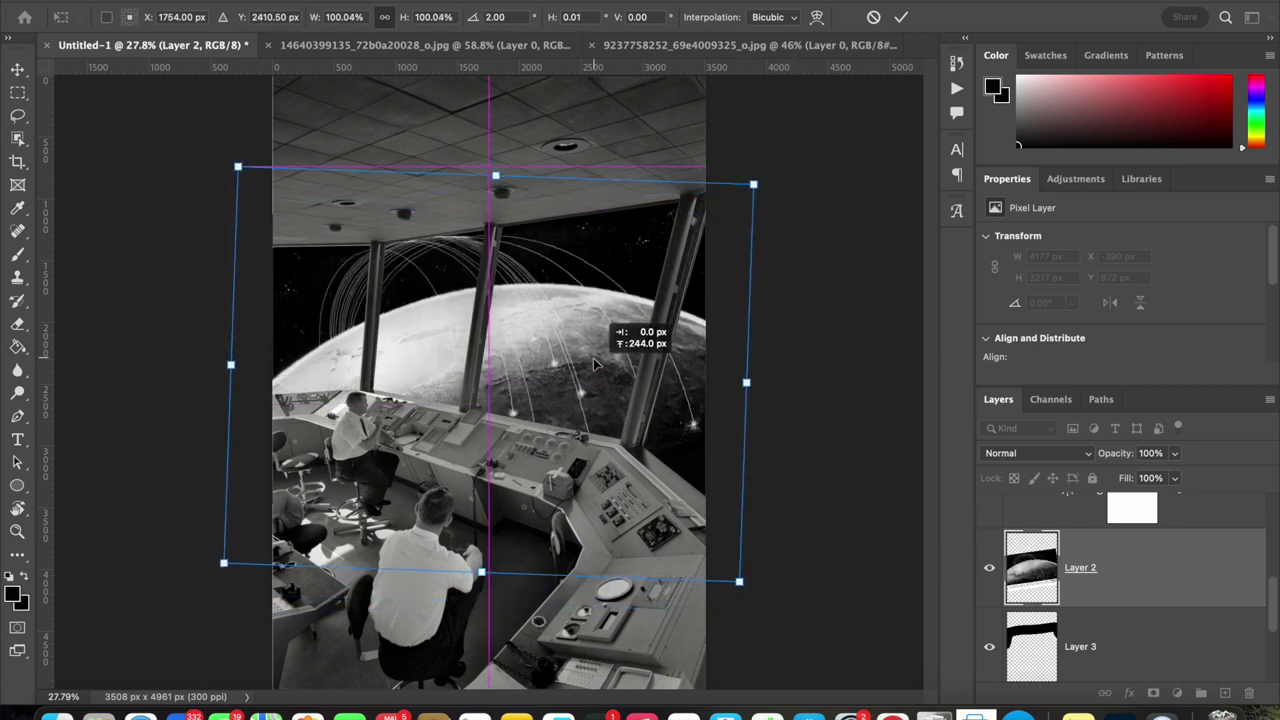
drag(496, 185, 497, 199)
key(Return)
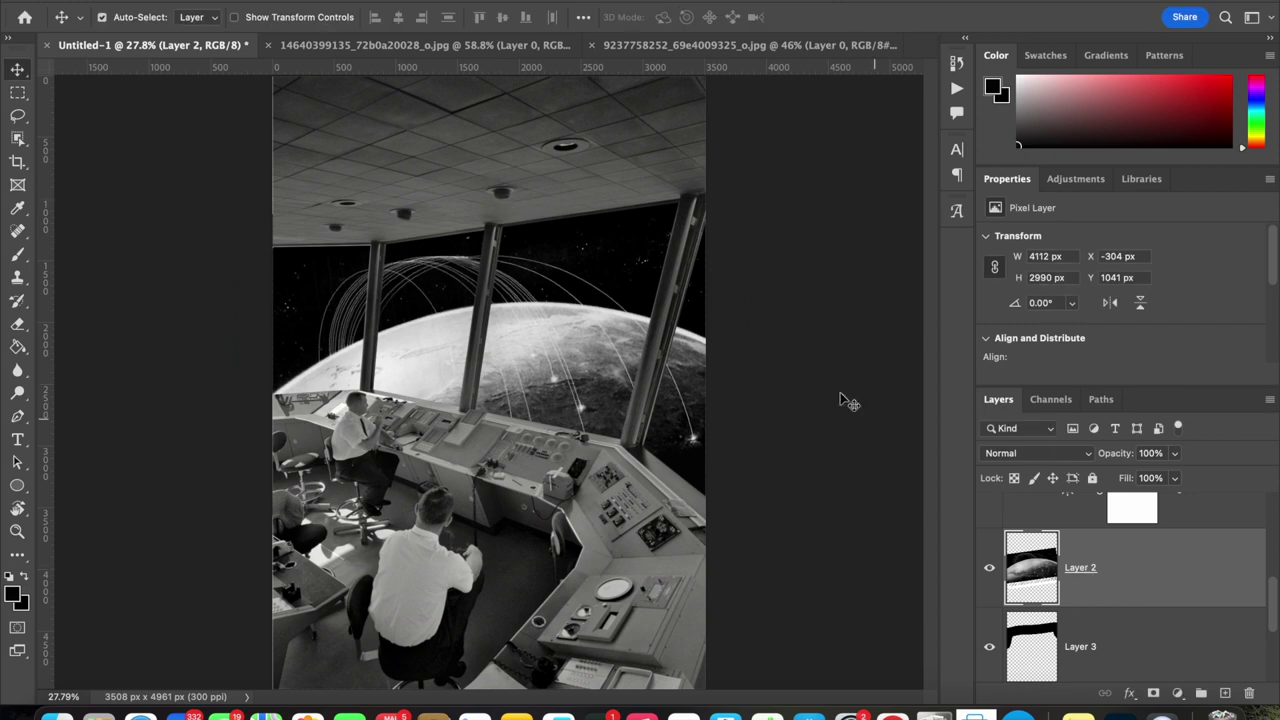
Compare Brightness/Contrast 1 on and off, then open Camera Raw on Layer 1
scroll(1100, 580, up, 2)
click(989, 532)
click(989, 532)
click(1070, 532)
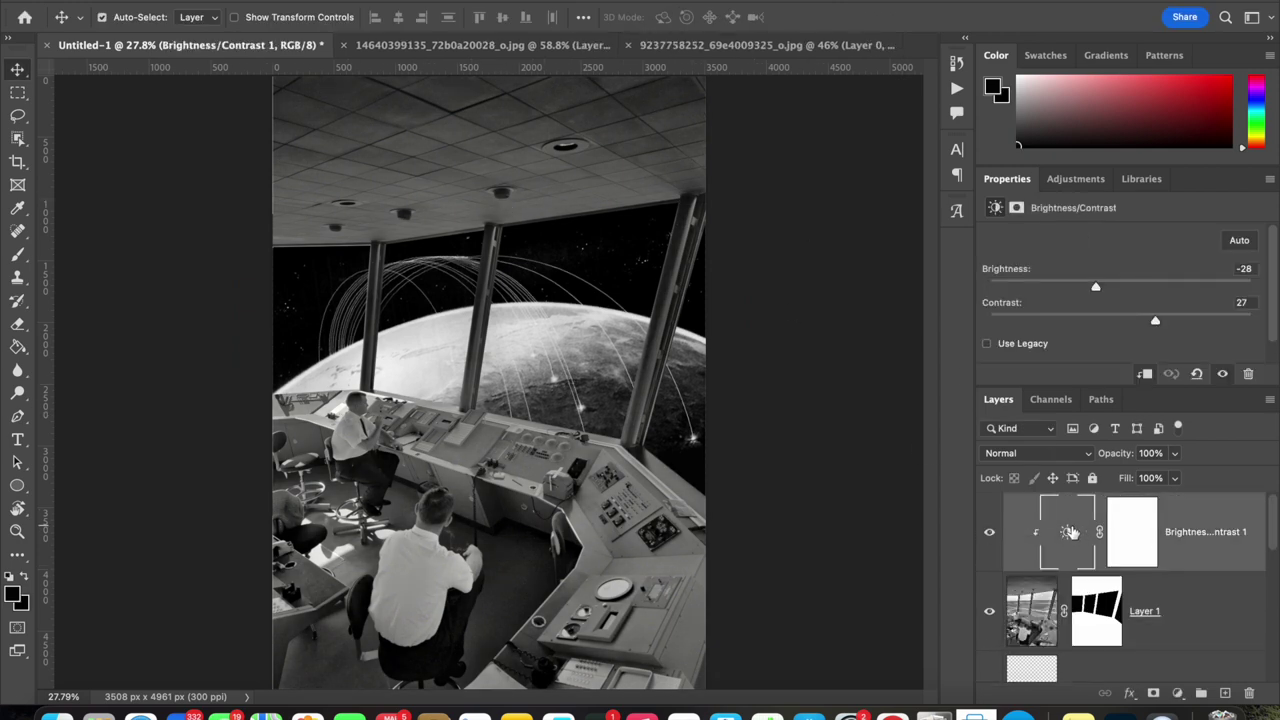
key(alt+bracketleft)
key(super+shift+a)
Browse the B&W profiles, try B&W 11, then apply B&W 12 at amount 71
click(1140, 221)
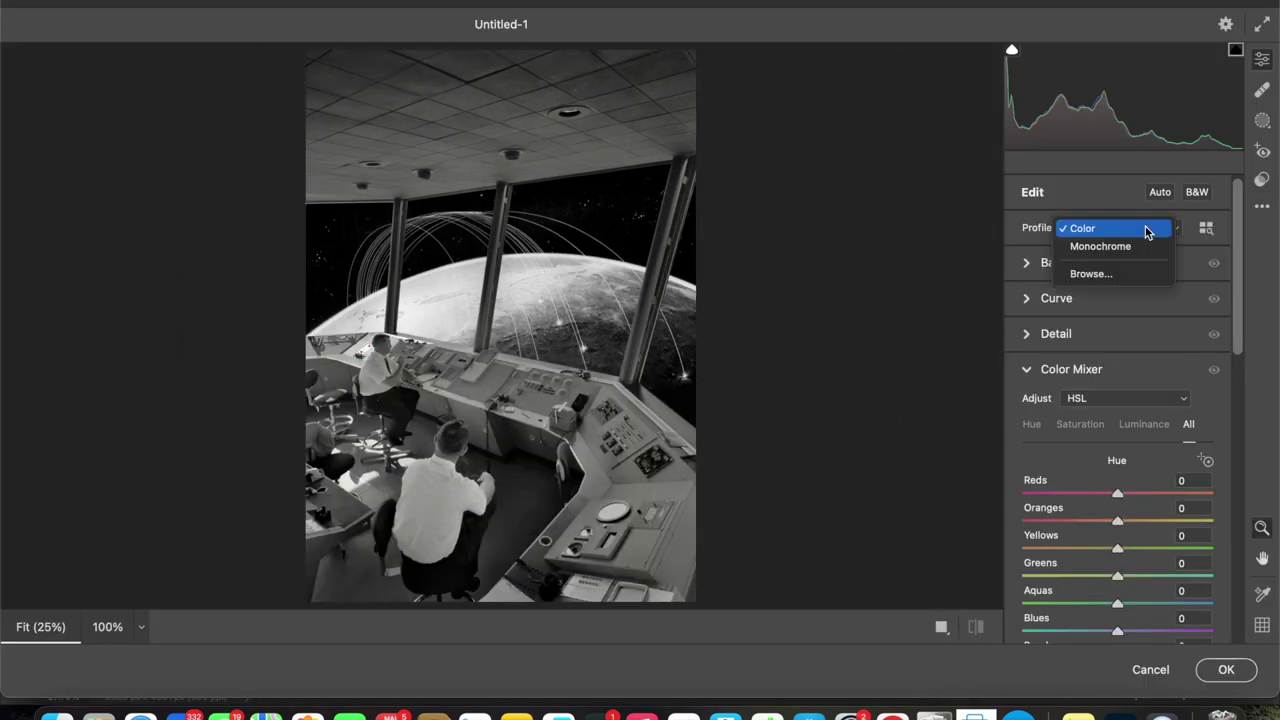
click(1105, 272)
click(1016, 500)
scroll(1157, 500, down, 3)
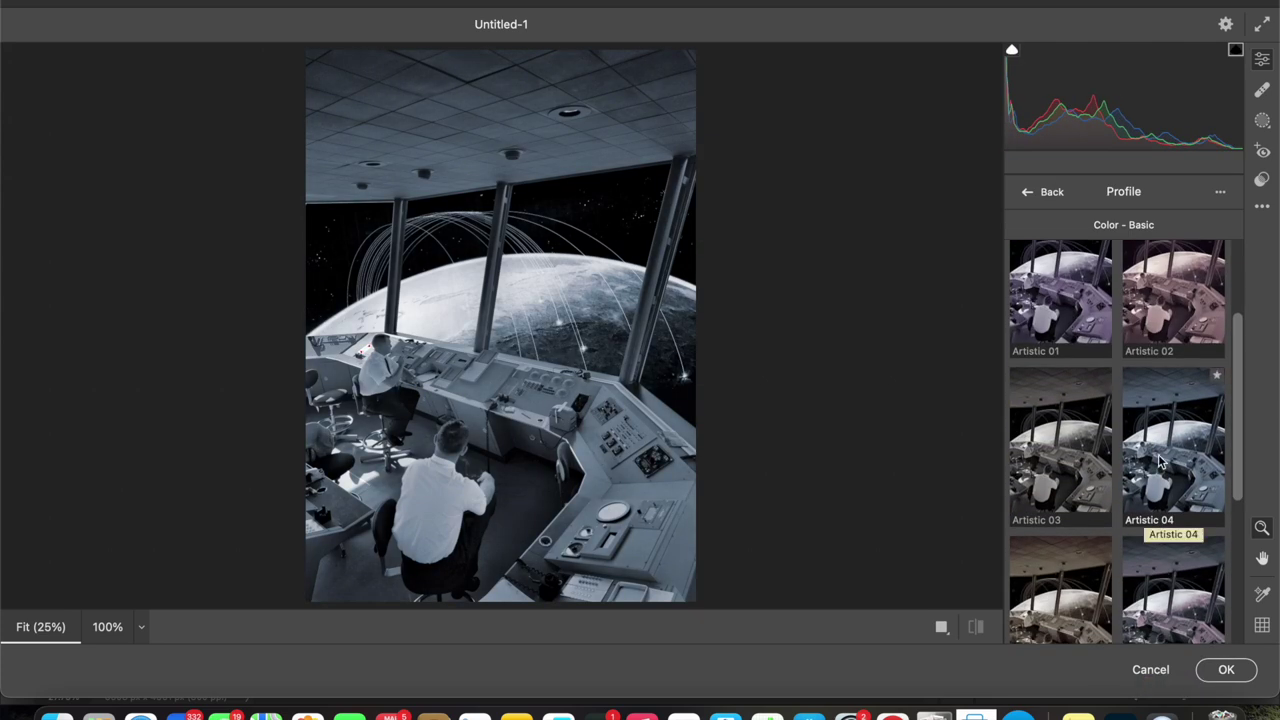
scroll(1160, 460, down, 3)
scroll(1090, 493, down, 3)
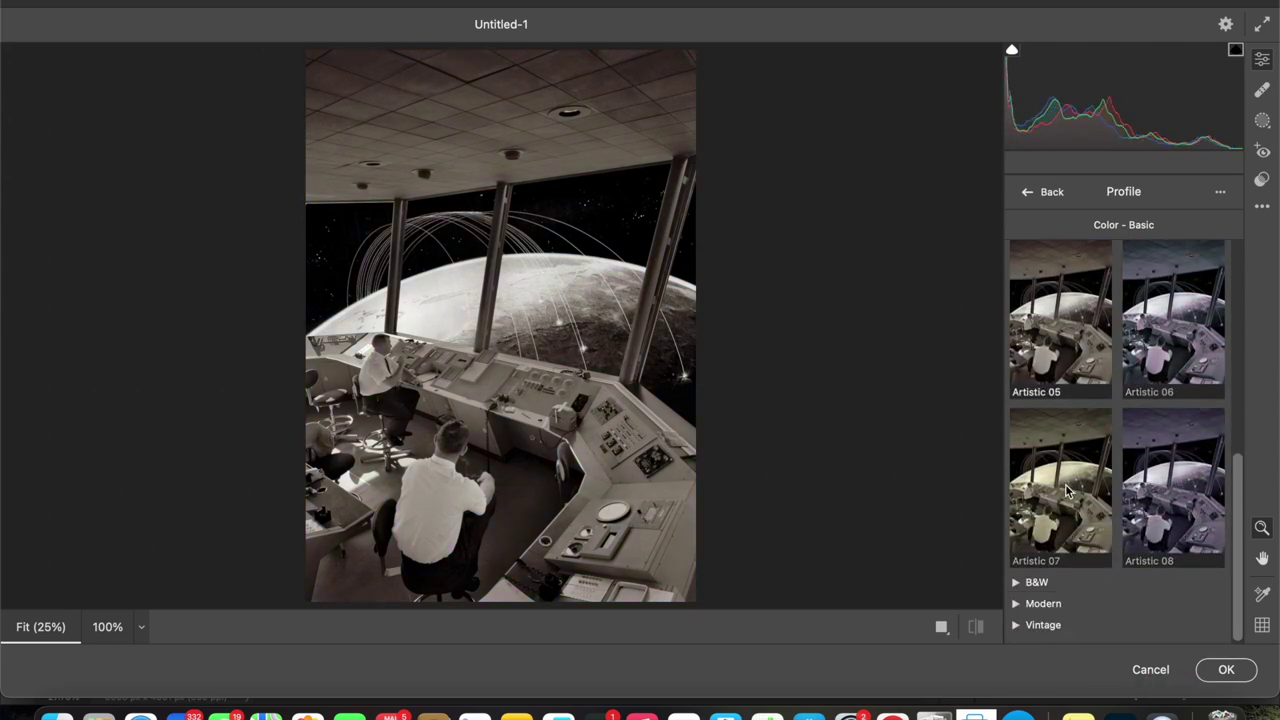
click(1016, 583)
scroll(1172, 430, down, 2)
scroll(1165, 470, down, 2)
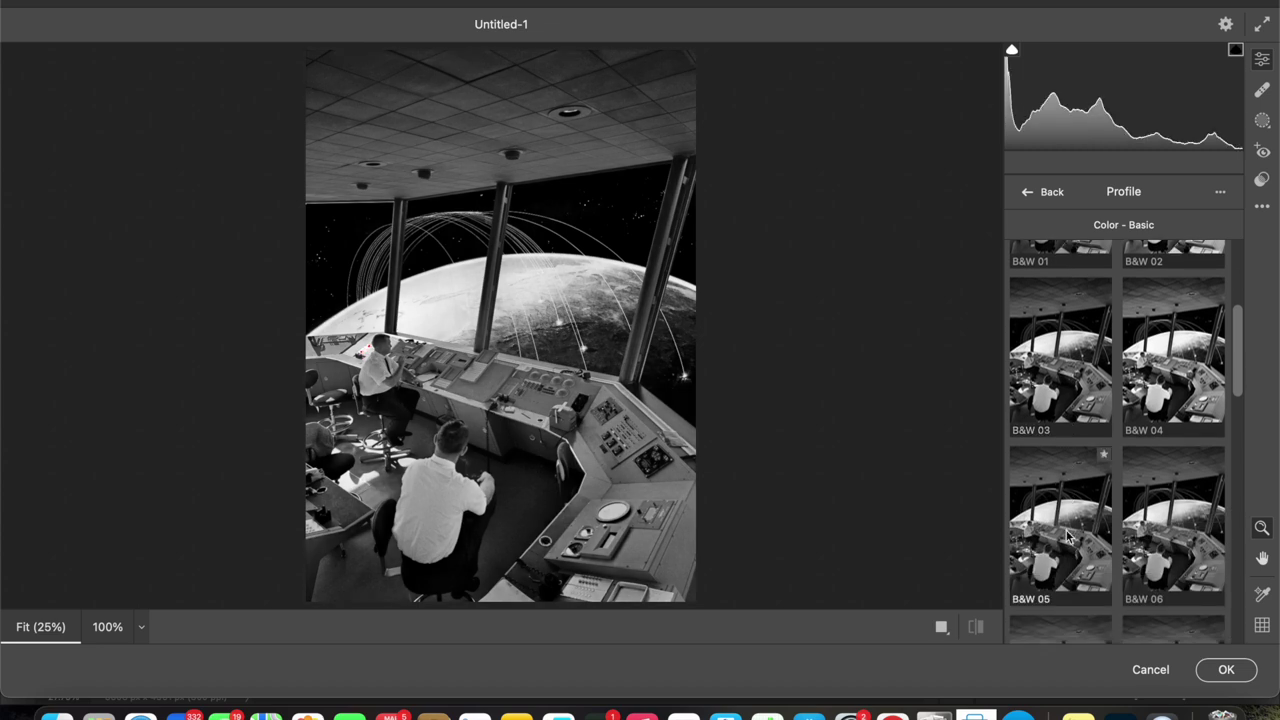
scroll(1160, 505, down, 1)
scroll(1100, 530, down, 2)
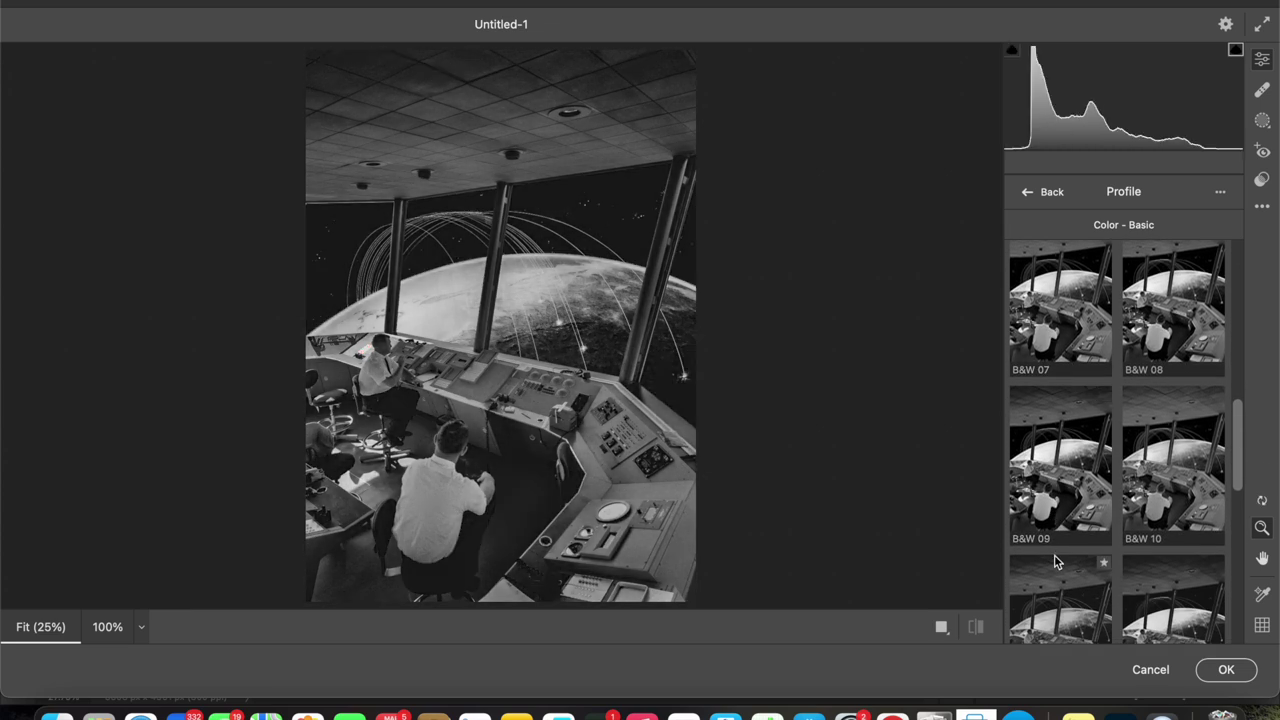
click(1034, 600)
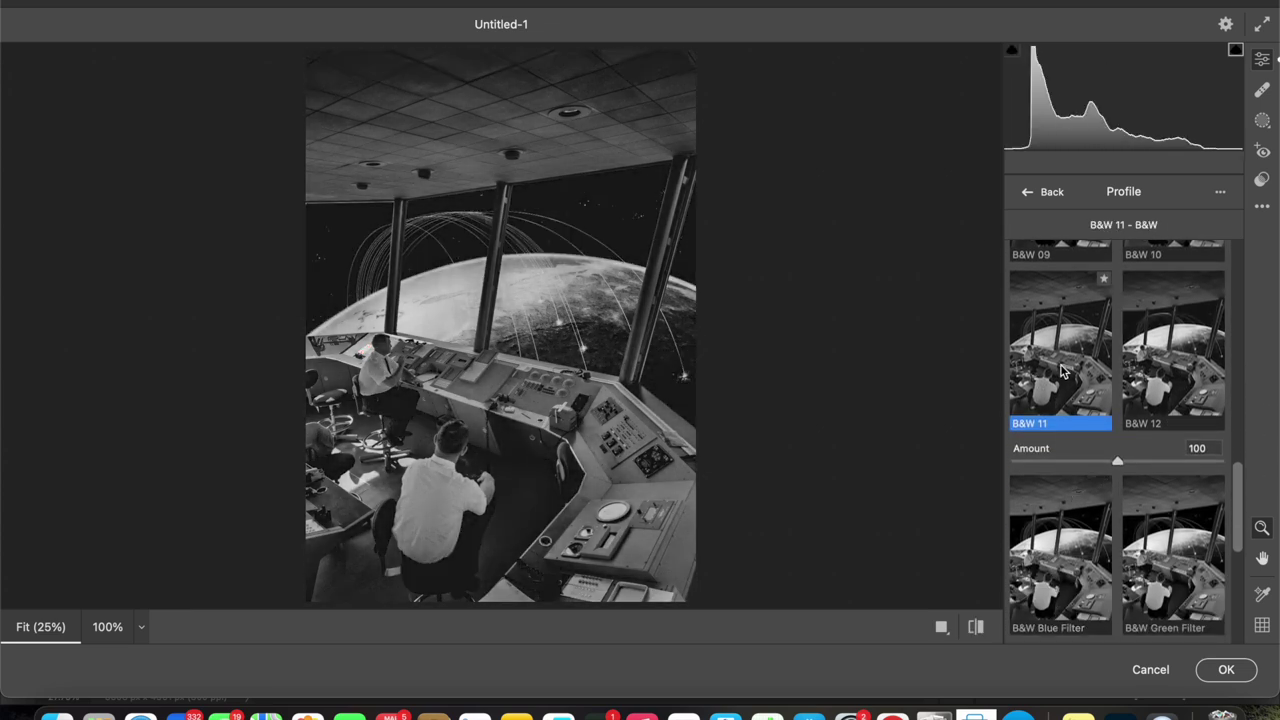
drag(1117, 463, 1080, 475)
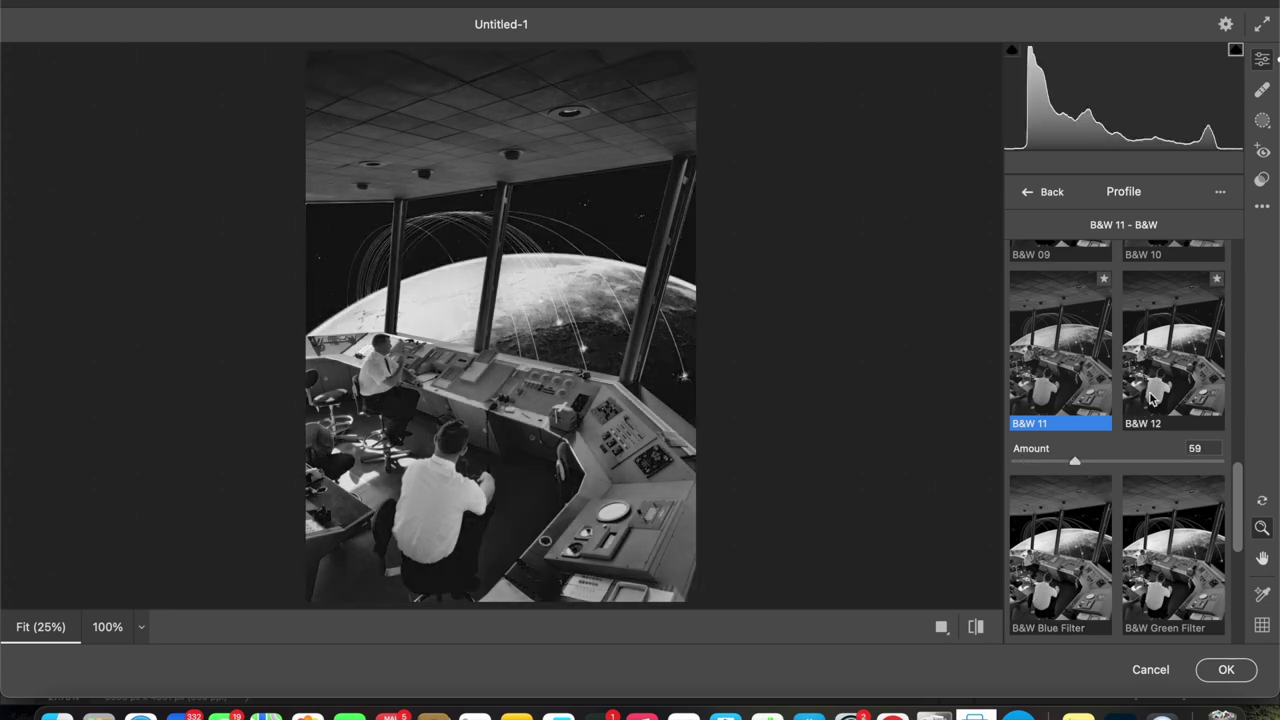
click(1188, 358)
drag(1117, 463, 1091, 468)
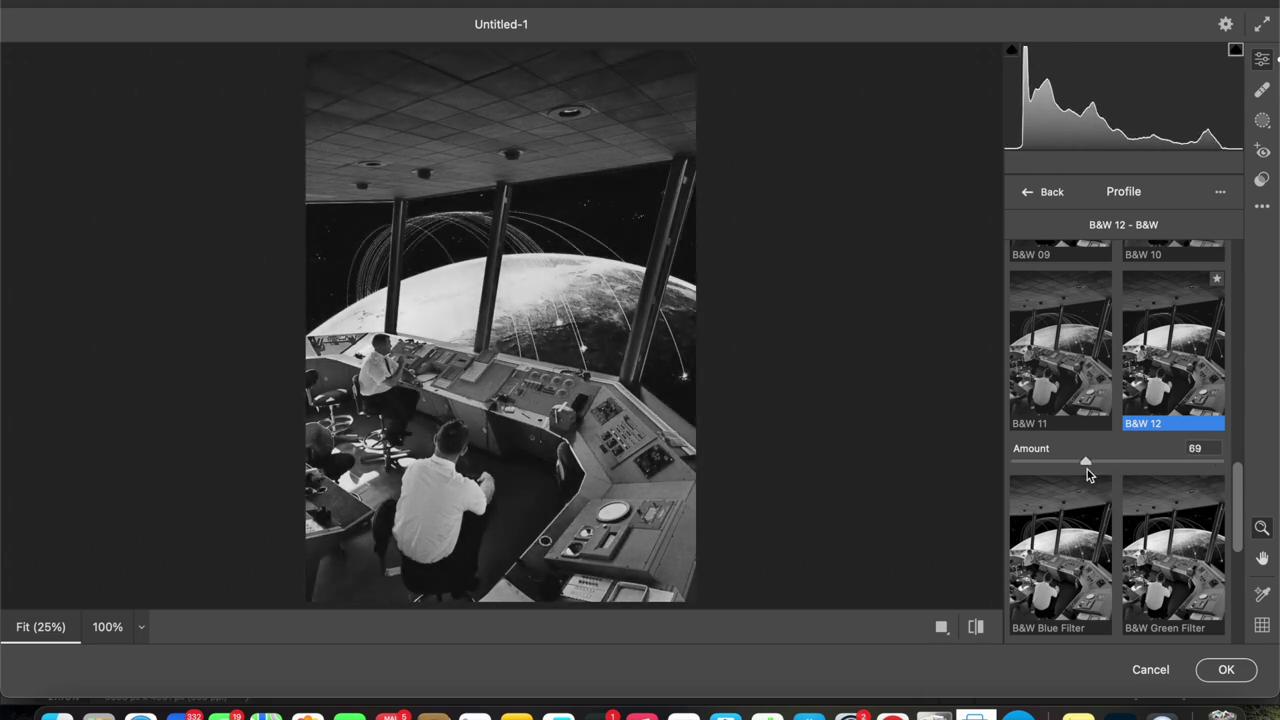
Revisit the profile browser a couple more times, keeping B&W 12 at 71
scroll(1089, 475, down, 2)
scroll(1089, 475, down, 3)
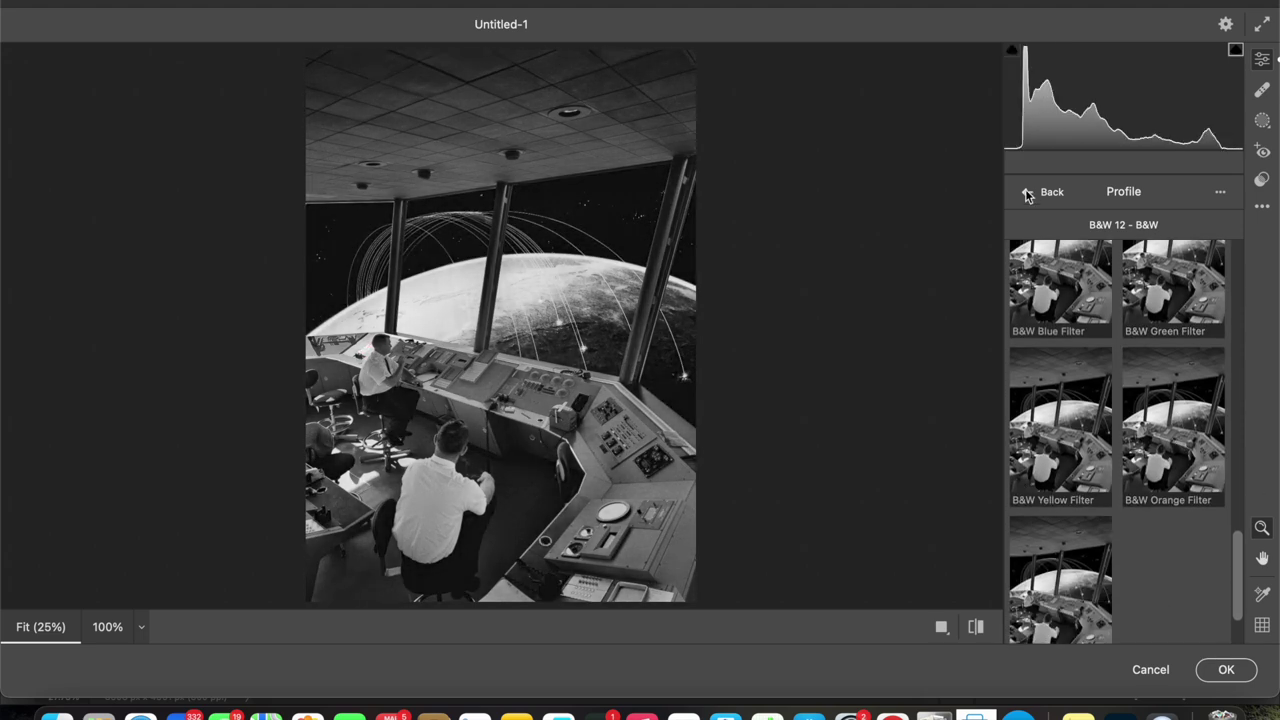
click(1040, 191)
click(1122, 227)
click(1088, 297)
scroll(1180, 453, down, 3)
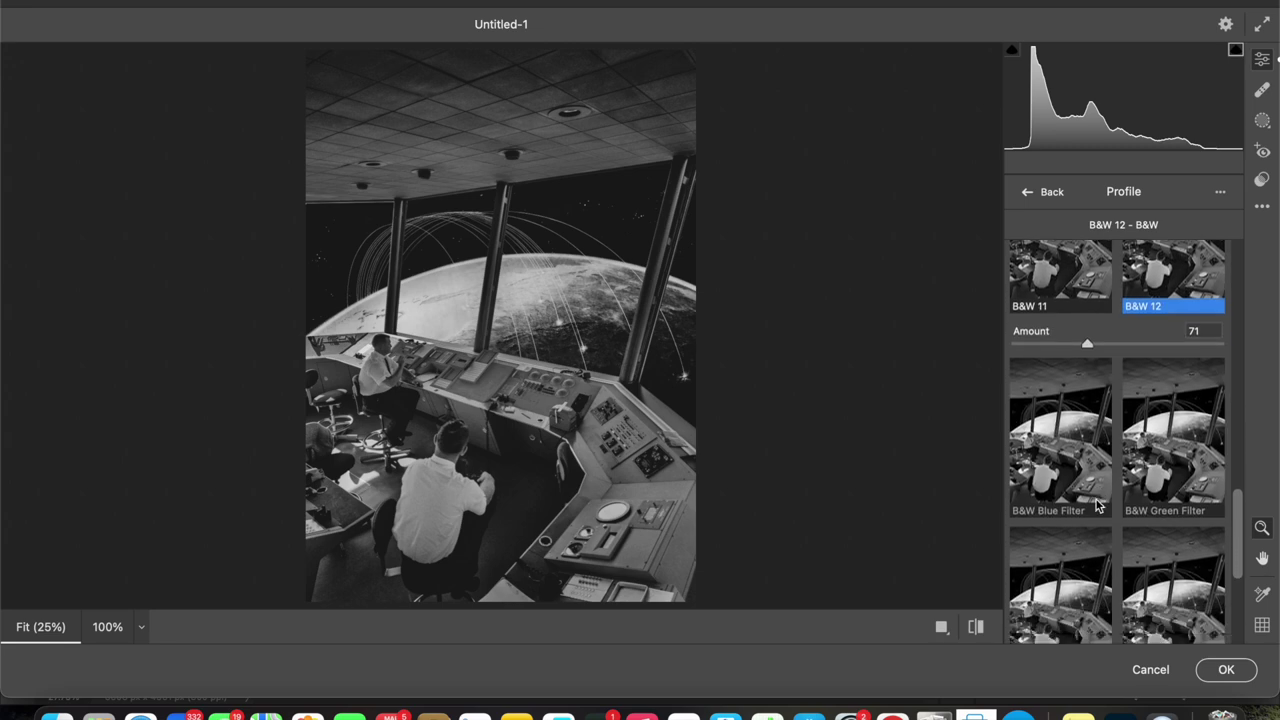
scroll(1180, 453, down, 3)
click(1040, 191)
click(1122, 227)
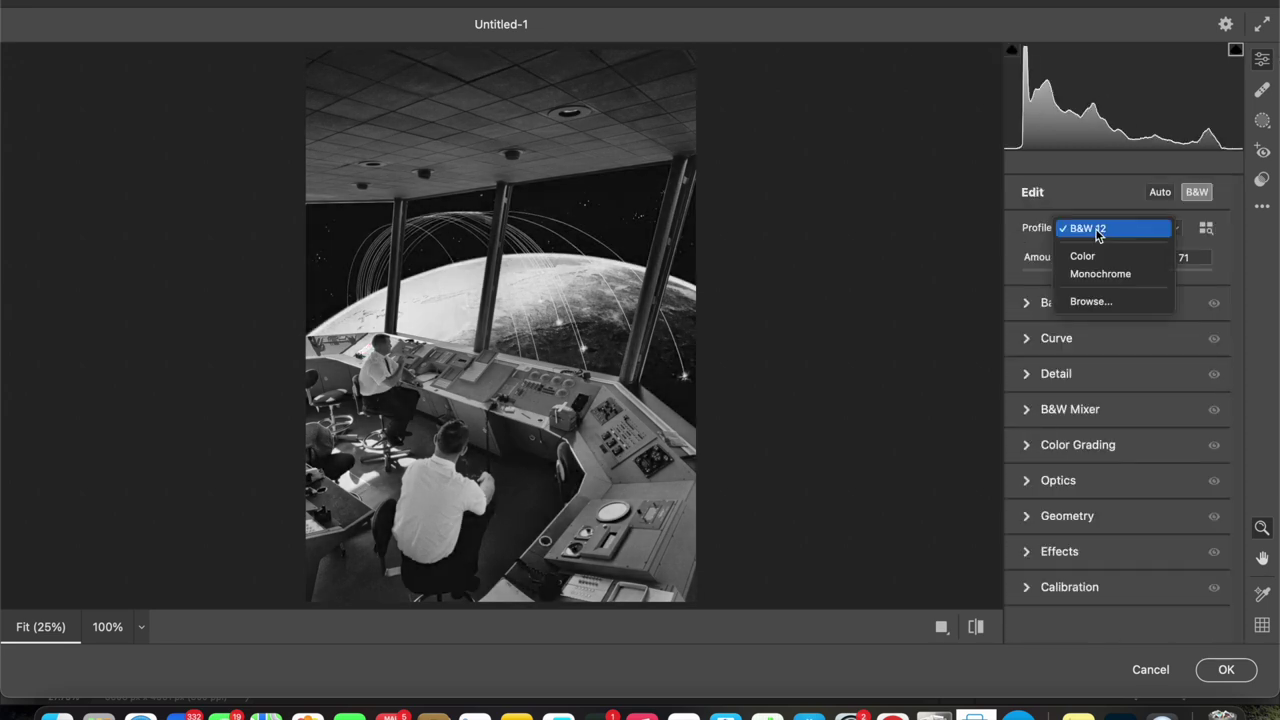
click(1098, 301)
scroll(1143, 359, down, 3)
scroll(1173, 362, up, 1)
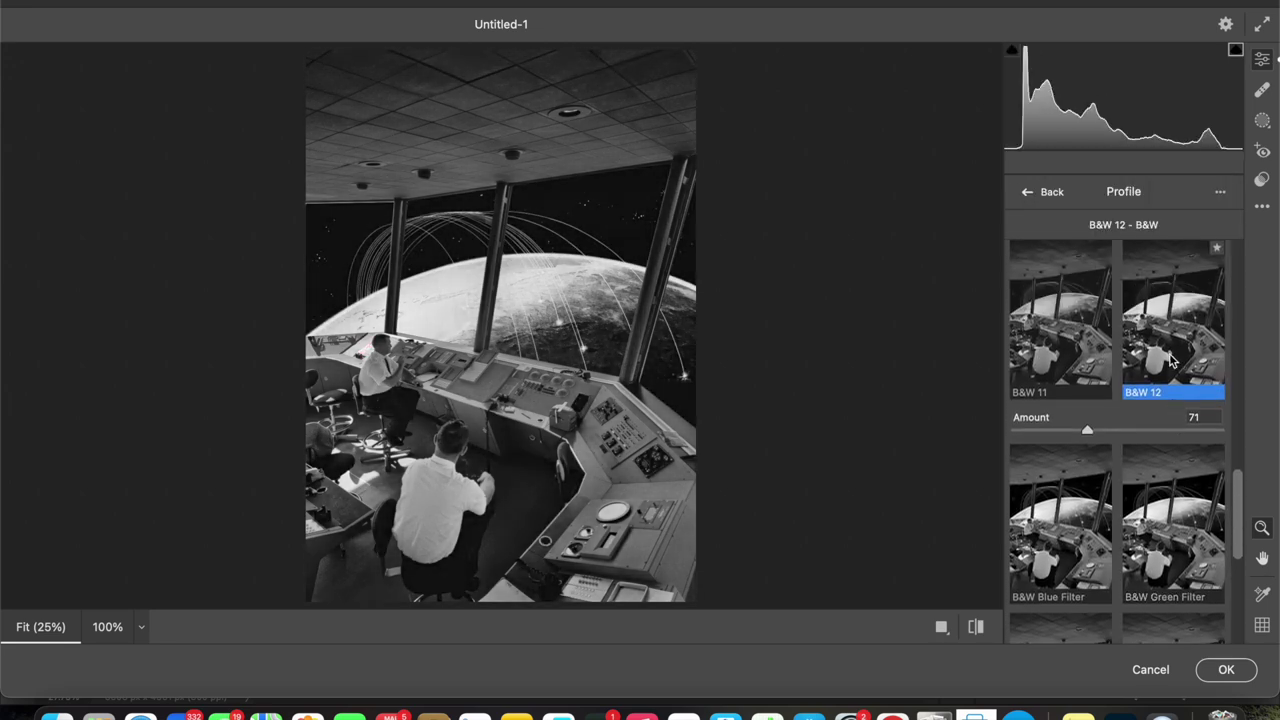
Return to the edit settings, expand the Basic panel and deepen the shadows
click(1027, 195)
click(1057, 310)
mouse_move(1114, 417)
mouse_down()
mouse_move(1086, 417)
mouse_move(1107, 420)
mouse_move(1100, 390)
mouse_move(1131, 392)
mouse_move(1120, 398)
mouse_move(1089, 366)
mouse_move(1051, 366)
mouse_move(1143, 366)
mouse_move(1120, 366)
mouse_up()
Boost Texture to +31 and pull the highlights down
scroll(1118, 376, down, 3)
mouse_move(1114, 414)
mouse_down()
mouse_move(1097, 414)
mouse_move(1110, 391)
mouse_move(1153, 391)
mouse_move(1142, 392)
mouse_up()
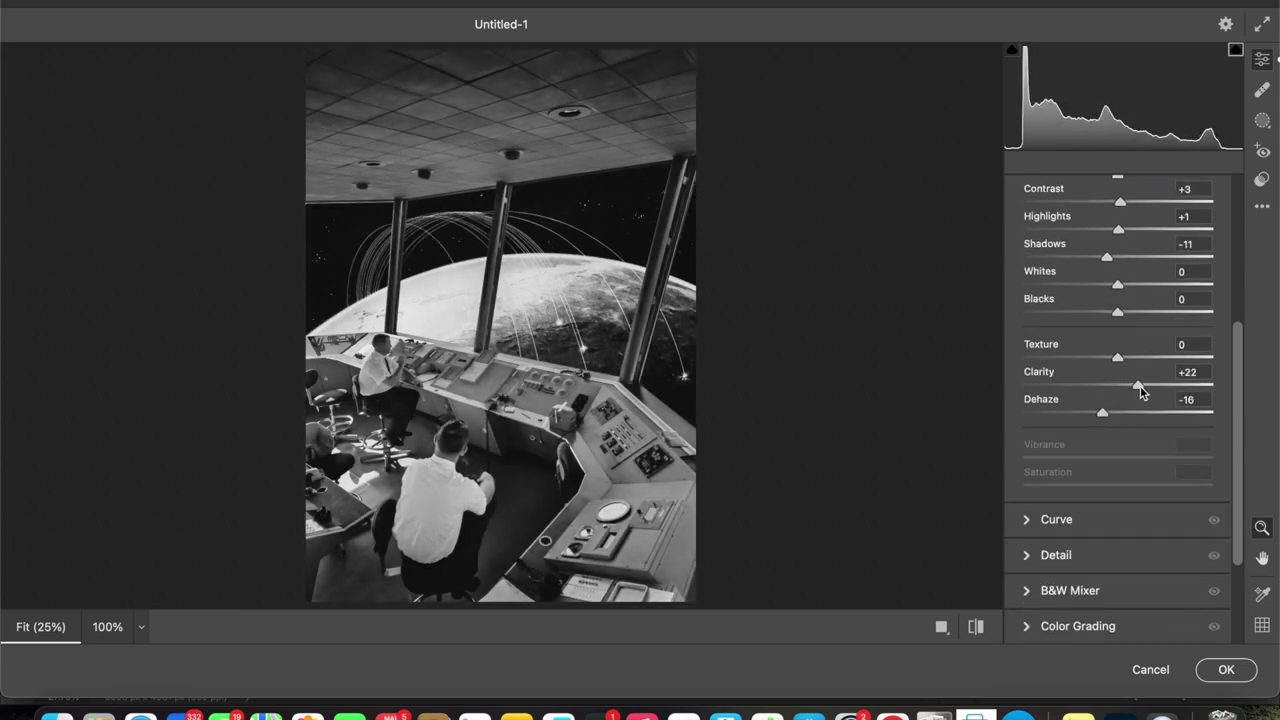
mouse_move(1077, 362)
mouse_down()
mouse_move(1161, 368)
mouse_move(1123, 393)
mouse_up()
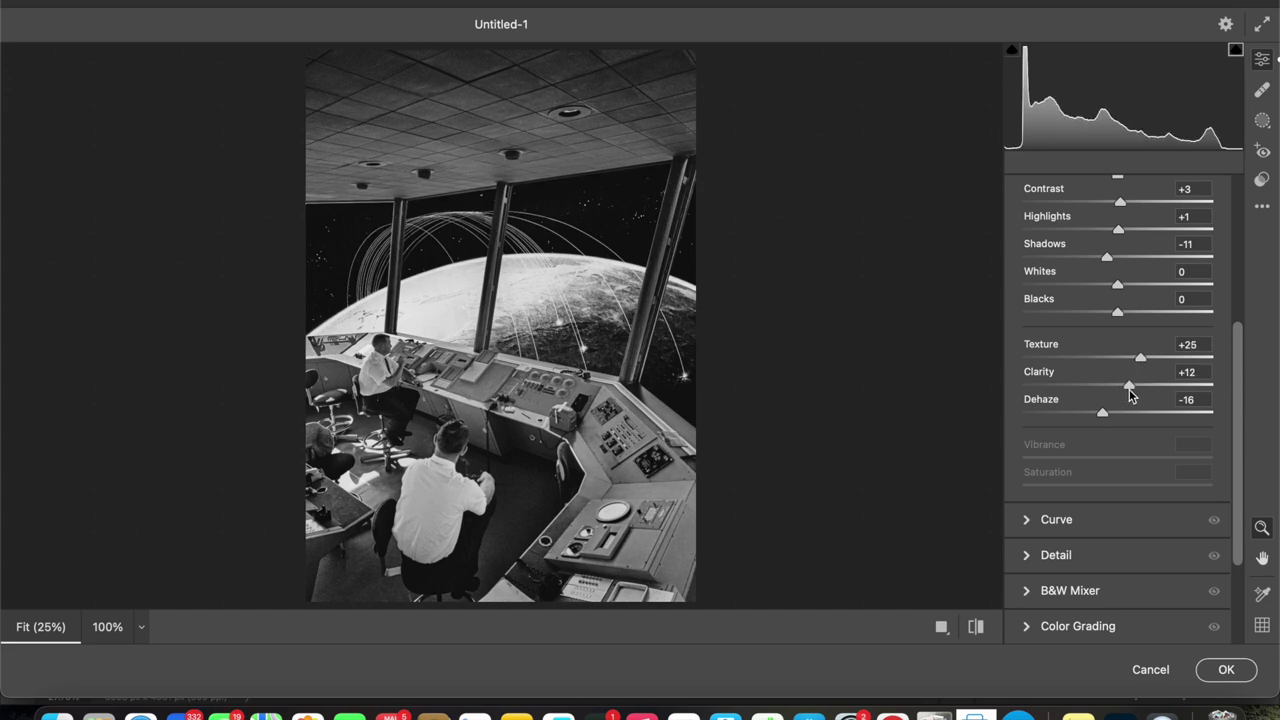
scroll(1129, 389, up, 1)
drag(1118, 266, 1102, 268)
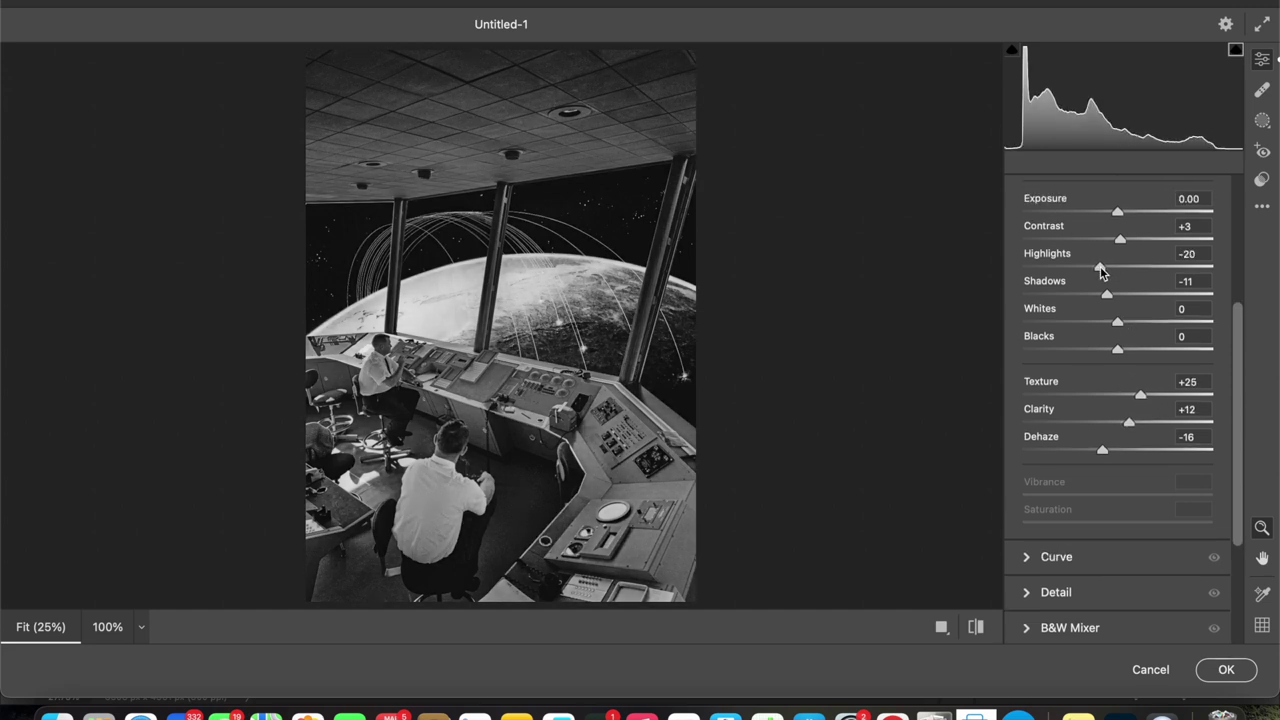
Try a vignette in the Effects panel and return it to neutral
scroll(1074, 511, down, 3)
scroll(1060, 560, down, 1)
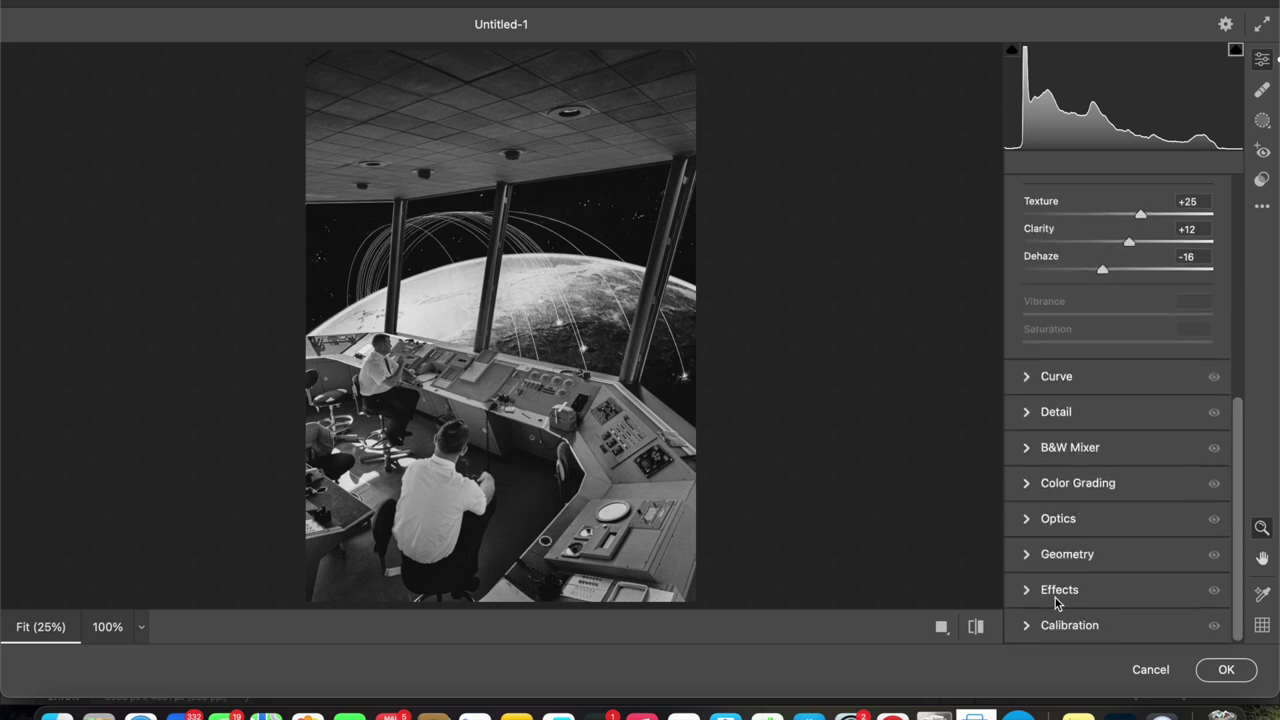
click(1058, 596)
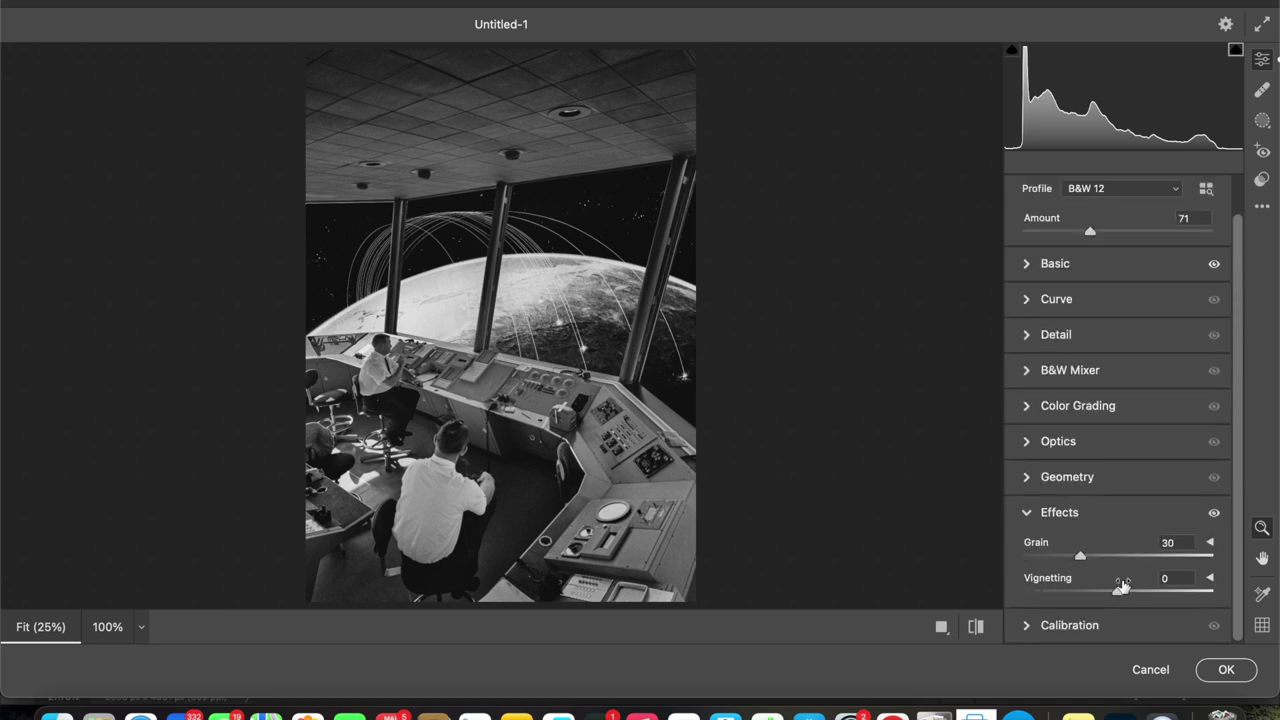
drag(1121, 586, 1118, 594)
Ease the highlights back, raise Whites to about +25 and adjust contrast
scroll(1113, 594, up, 1)
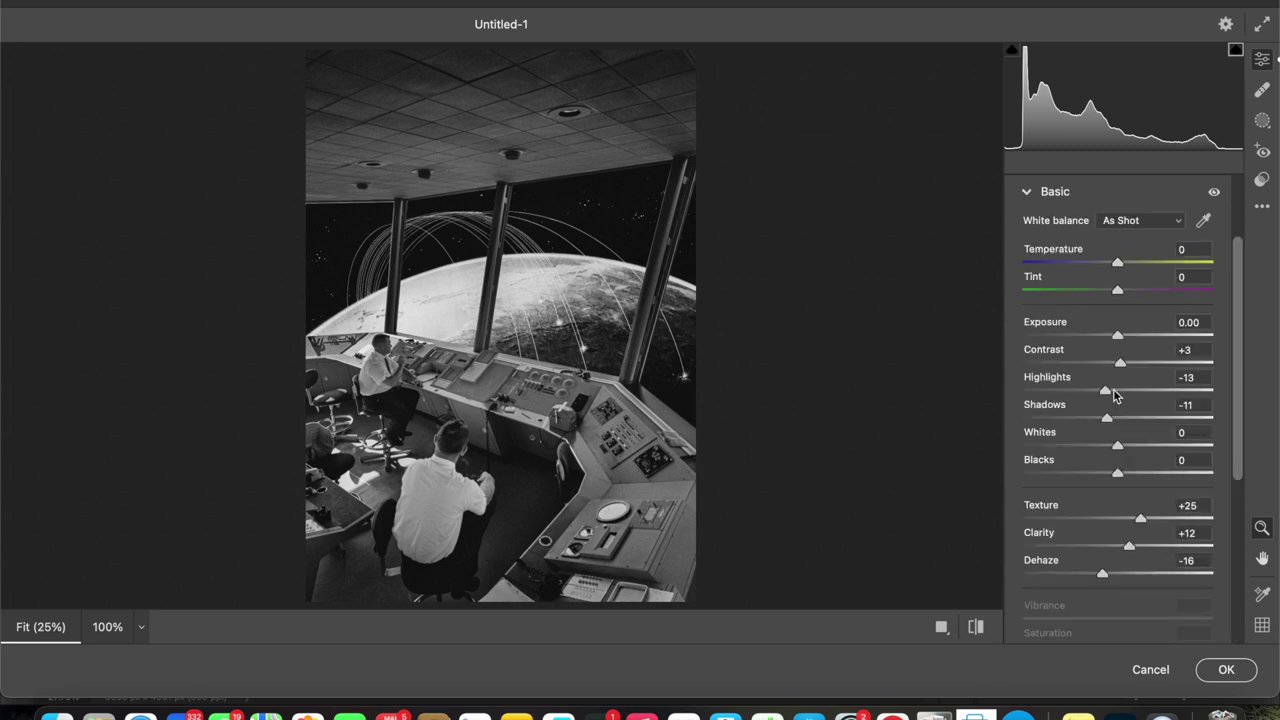
drag(1106, 393, 1114, 394)
drag(1120, 452, 1149, 484)
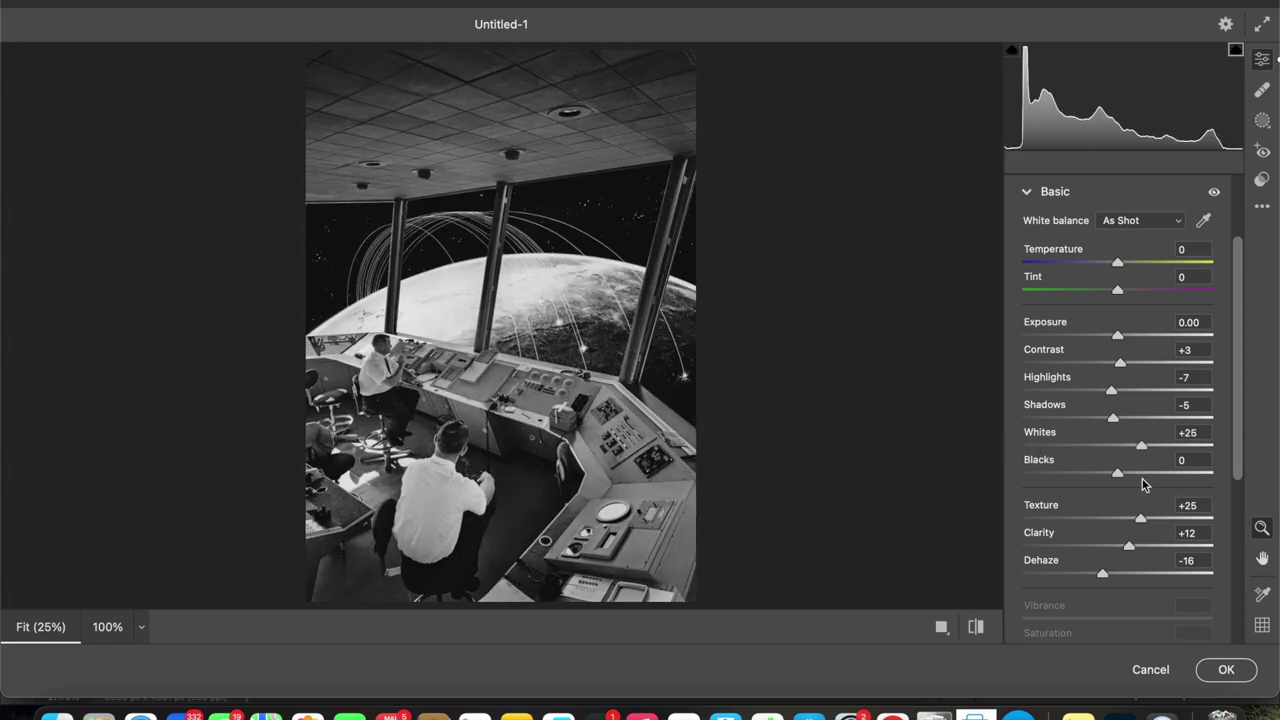
drag(1070, 367, 1134, 373)
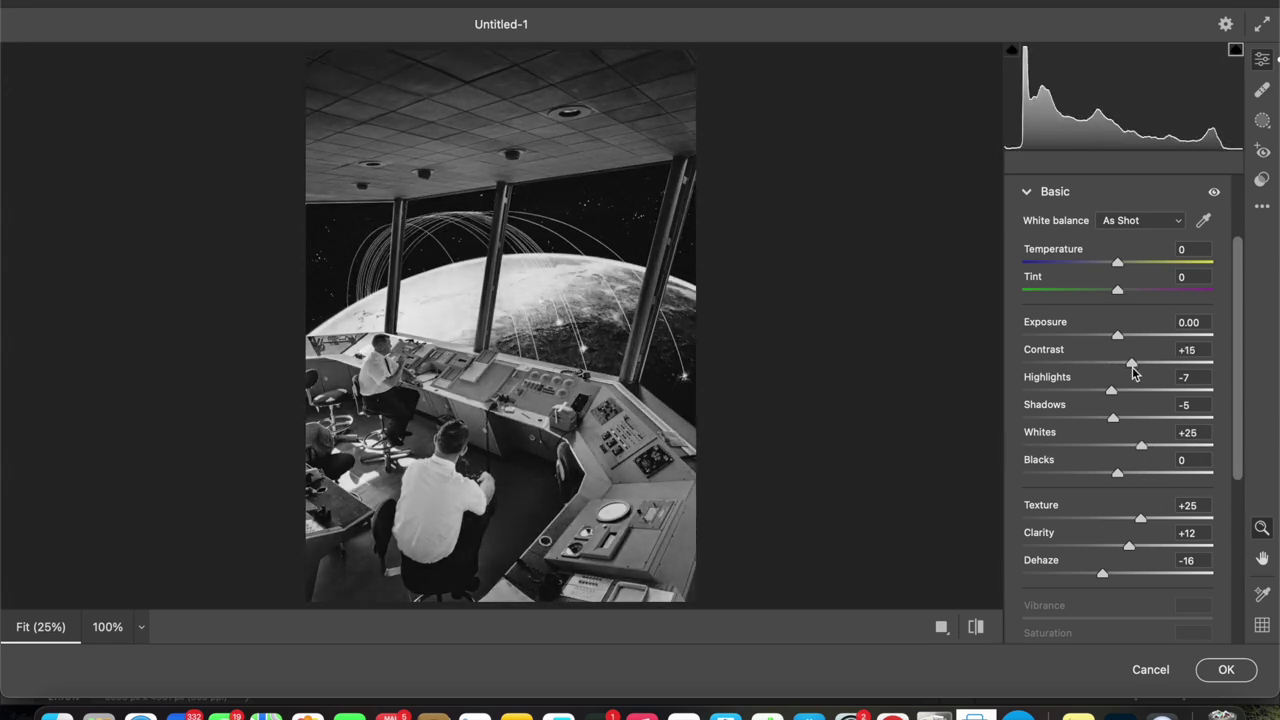
scroll(1115, 369, down, 1)
mouse_move(1140, 490)
mouse_down()
mouse_move(1089, 492)
mouse_move(1125, 553)
mouse_move(1156, 551)
mouse_move(1110, 556)
mouse_up()
Lift the shadows and slightly darken the highlights in the black-and-white grade
scroll(1119, 511, up, 3)
scroll(1119, 512, down, 3)
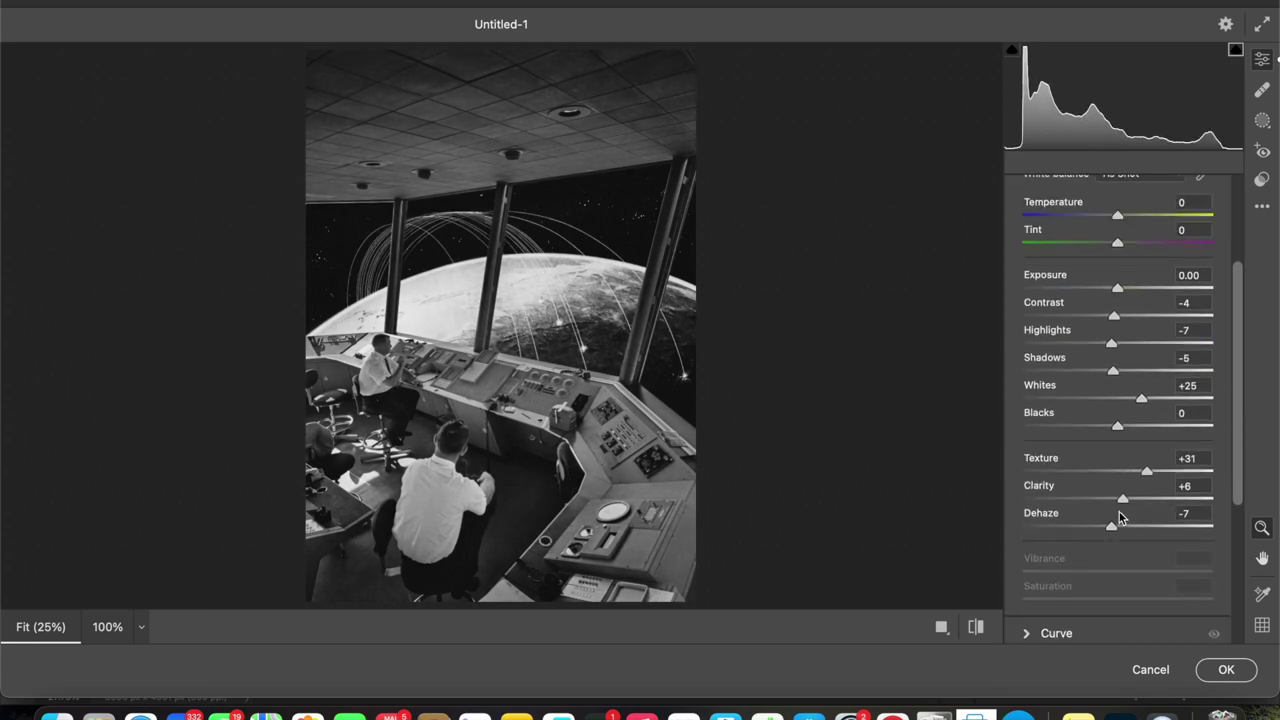
scroll(1119, 512, up, 3)
drag(1050, 100, 1105, 100)
mouse_move(1185, 118)
mouse_down()
mouse_move(1160, 118)
mouse_move(1178, 118)
mouse_up()
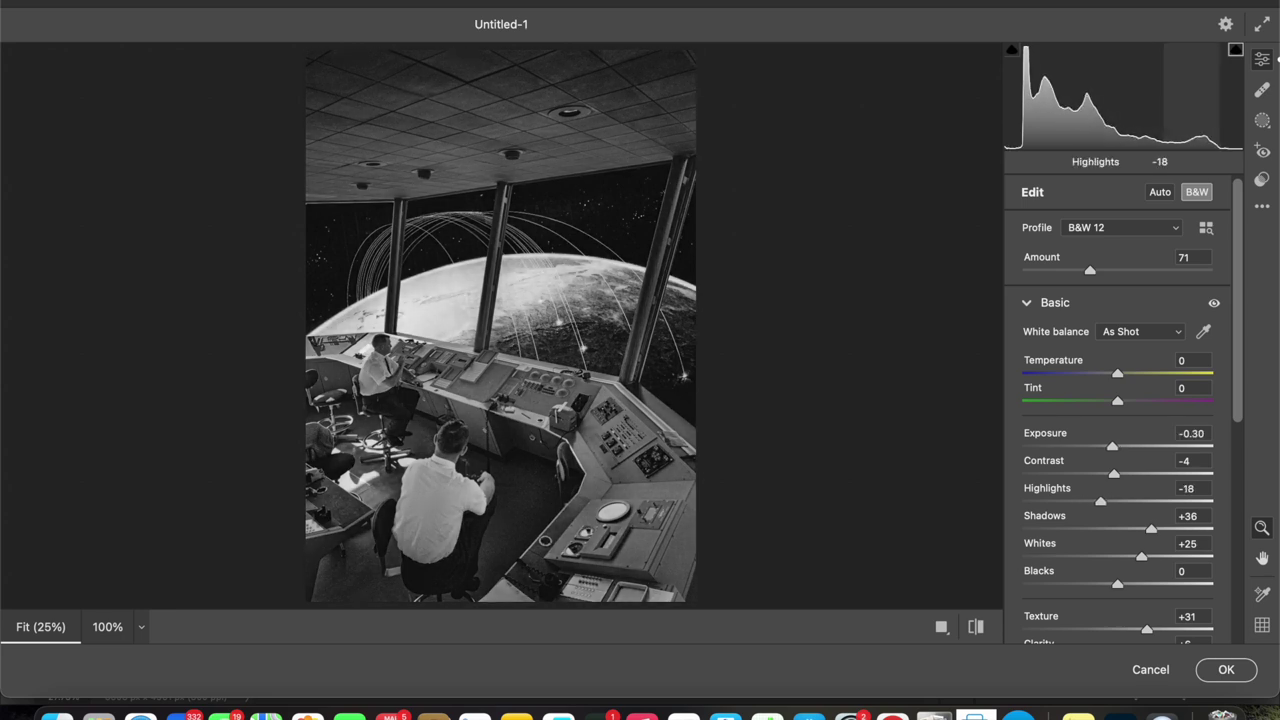
mouse_move(1060, 100)
mouse_down()
mouse_move(1090, 100)
mouse_move(1030, 100)
mouse_move(1090, 100)
mouse_move(1035, 100)
mouse_move(1080, 86)
mouse_up()
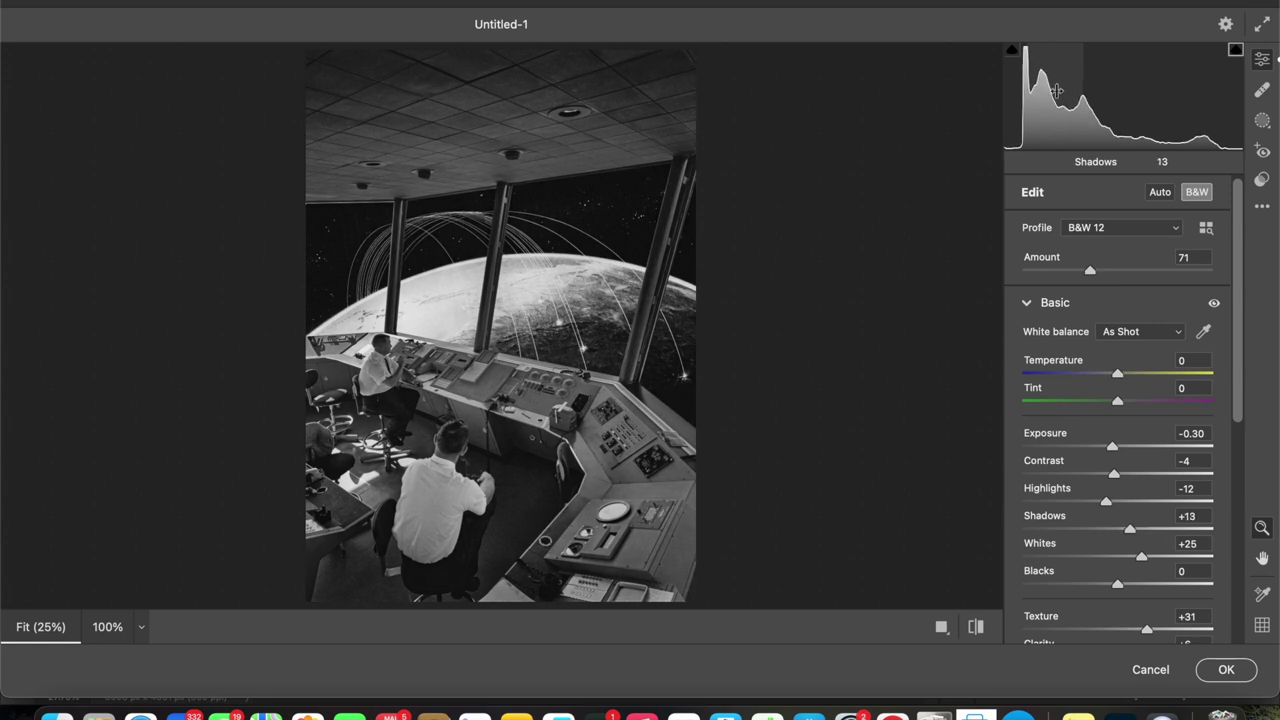
Lower contrast slightly, push shadows much brighter, and raise highlights to +1
scroll(1100, 495, down, 1)
scroll(1100, 500, down, 3)
scroll(1101, 576, down, 3)
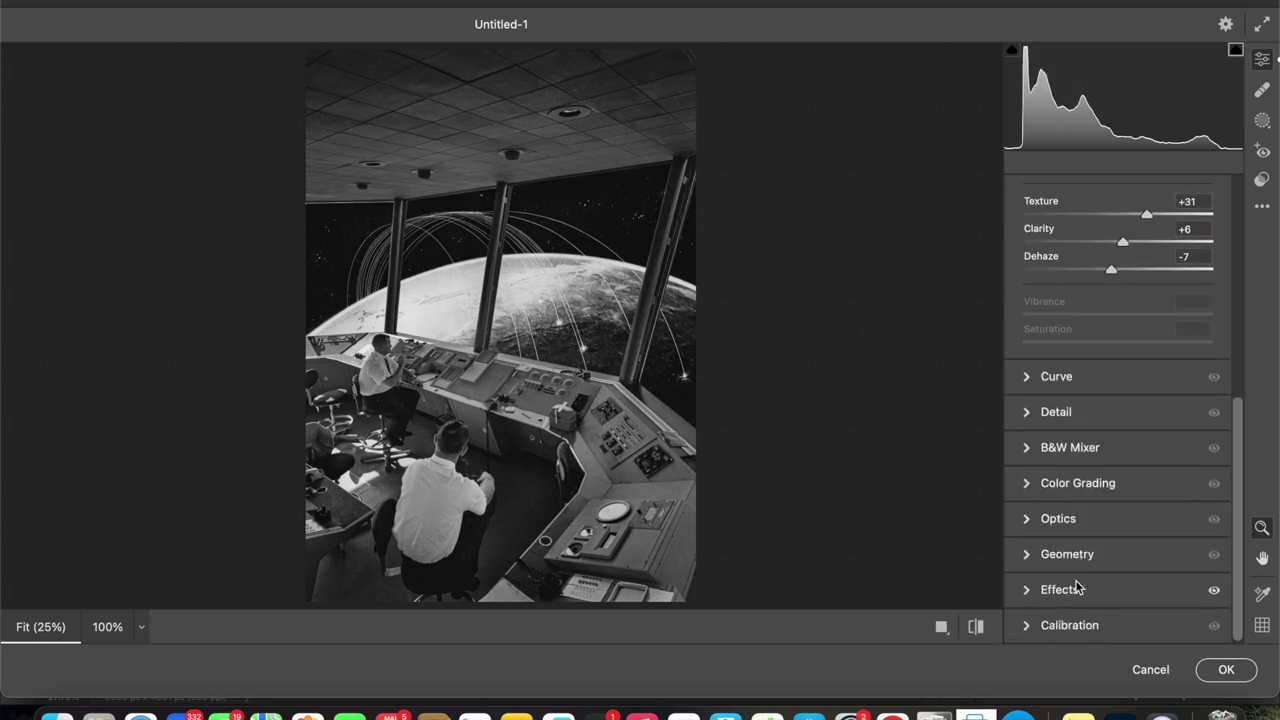
click(1077, 578)
click(1104, 312)
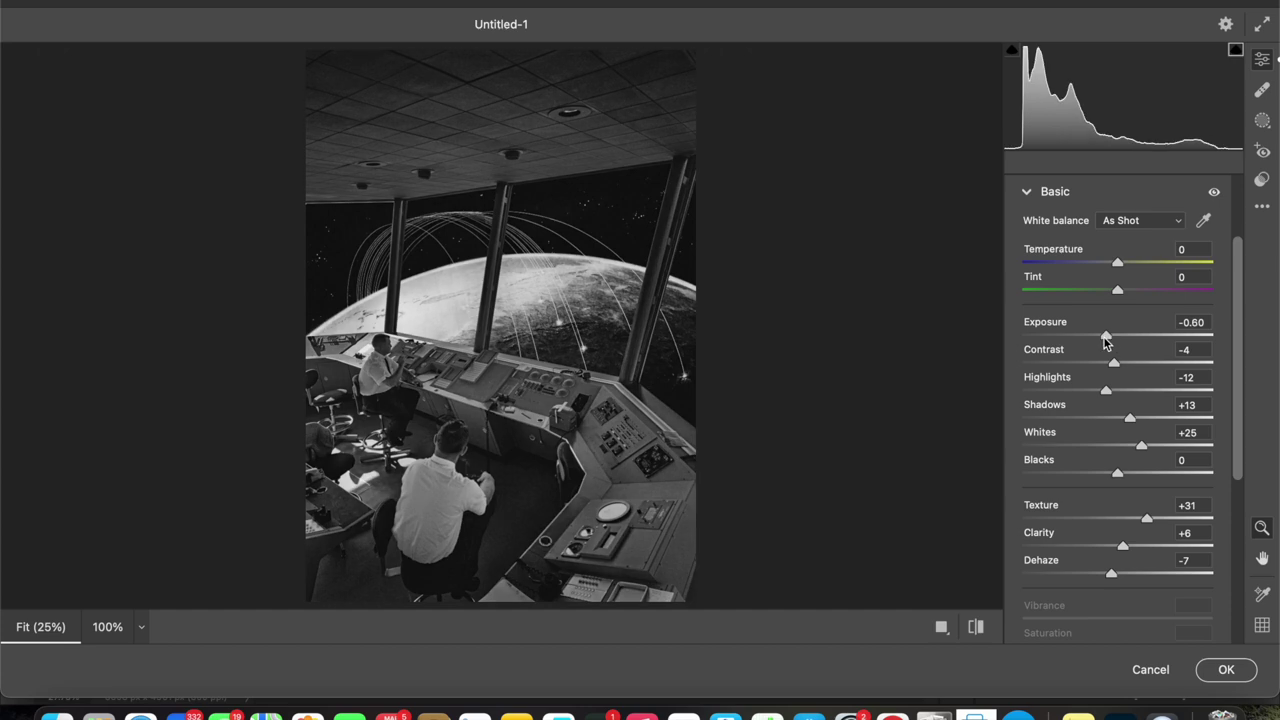
mouse_move(1113, 366)
mouse_down()
mouse_move(1143, 366)
mouse_move(1109, 374)
mouse_up()
mouse_move(1130, 419)
mouse_down()
mouse_move(1237, 424)
mouse_move(1055, 426)
mouse_move(1118, 428)
mouse_move(1091, 473)
mouse_move(1132, 473)
mouse_up()
mouse_move(1106, 392)
mouse_down()
mouse_move(1157, 366)
mouse_move(1131, 365)
mouse_move(1115, 334)
mouse_up()
Make a final slider tweak and apply the Camera Raw grade as Layer 5
scroll(1115, 334, down, 3)
drag(1148, 381, 1140, 385)
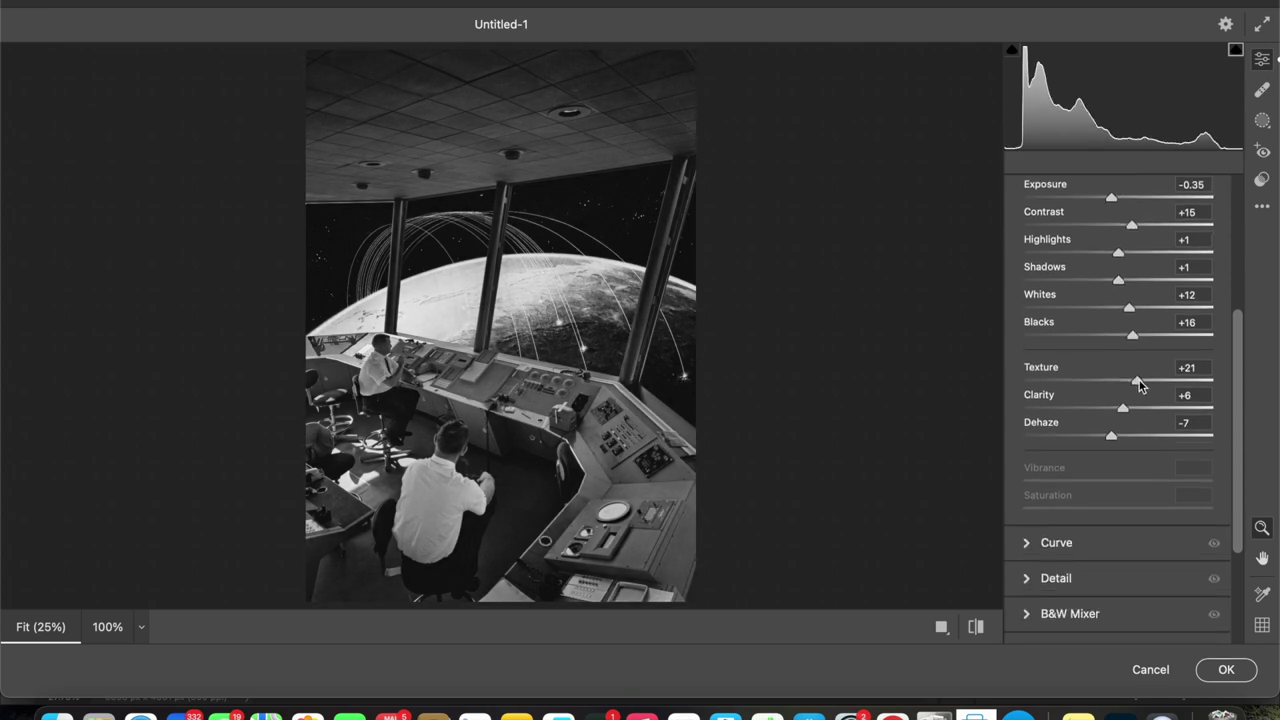
click(1220, 676)
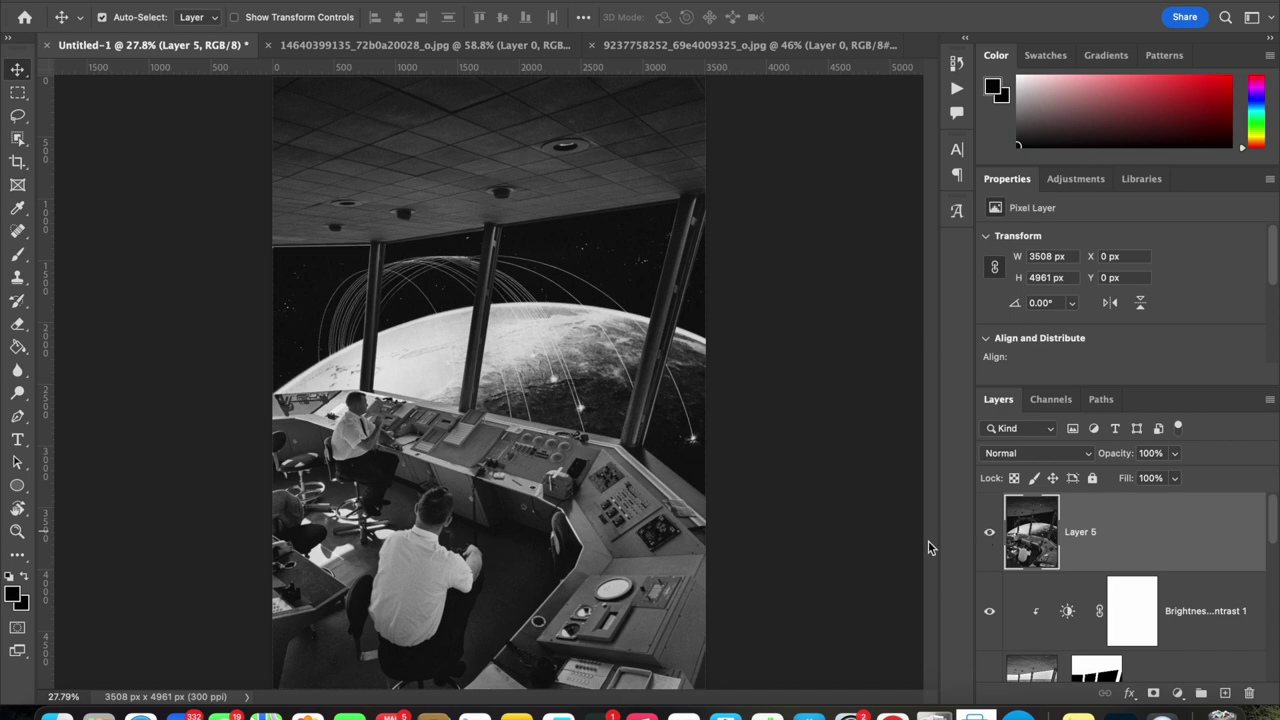
Add a Color Lookup adjustment layer above Layer 5 and try the 2Strip.look LUT
click(1177, 692)
click(1180, 551)
click(1108, 240)
click(1100, 286)
key(ctrl+minus)
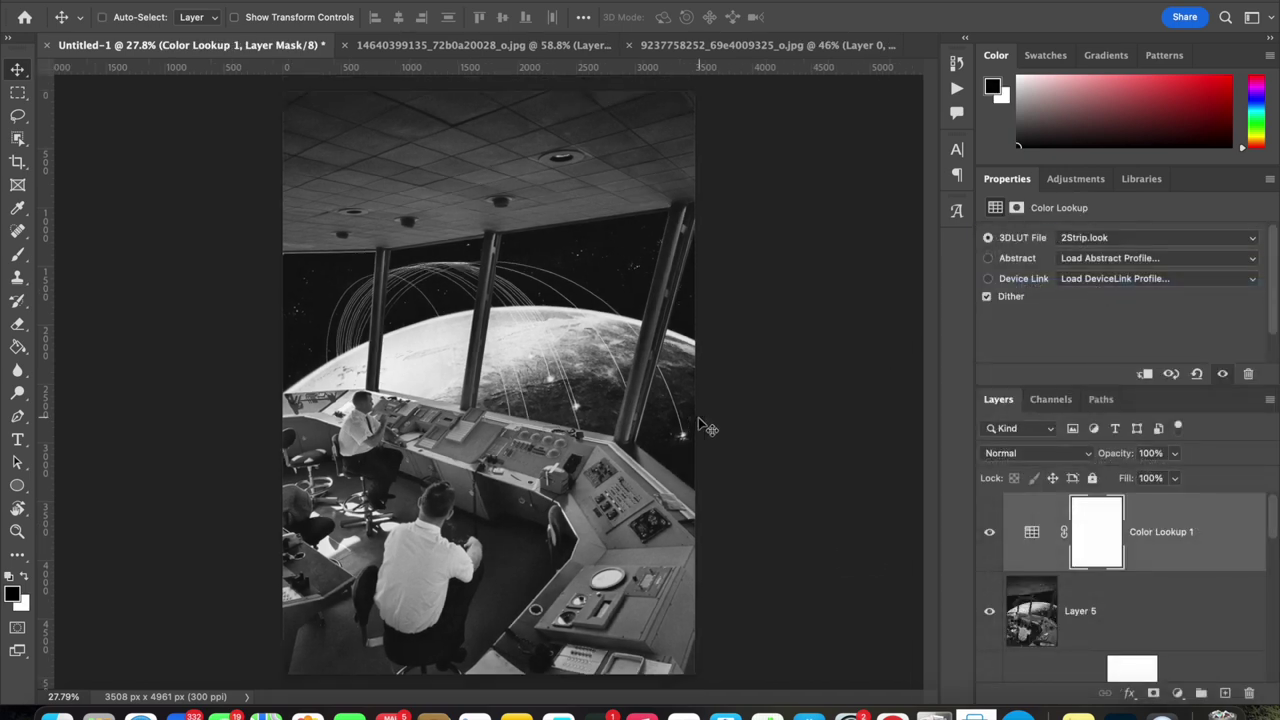
Preview 3D LUT looks from DropBlues.3DL through the Fuji film emulations to HorrorBlue.3DL
click(1080, 240)
click(1071, 257)
click(1072, 238)
click(1057, 320)
click(1108, 238)
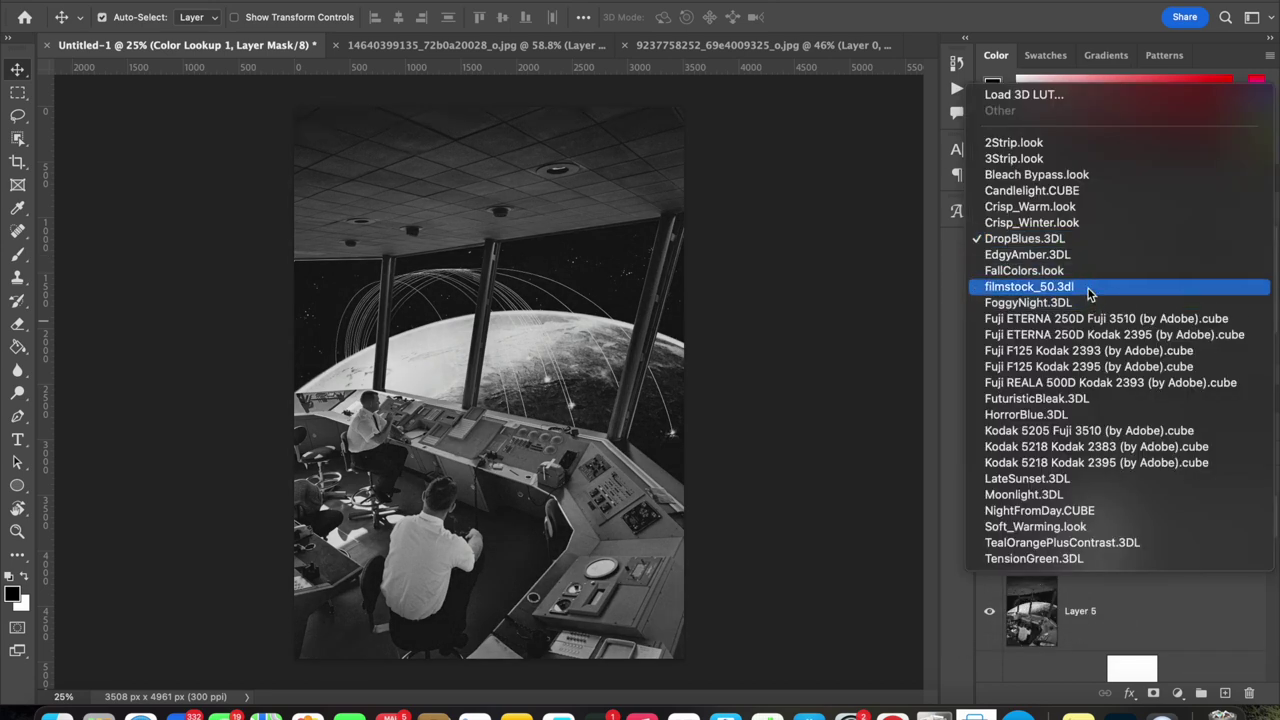
click(1105, 291)
click(1096, 240)
click(1093, 281)
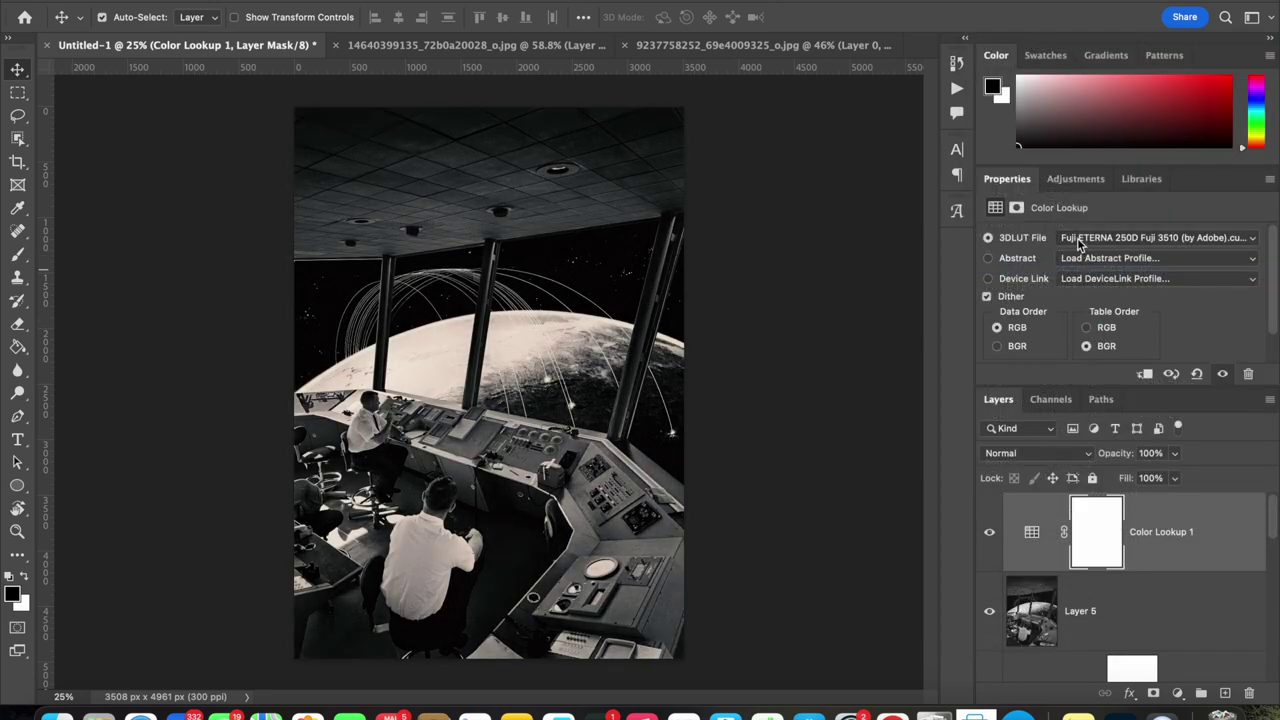
click(1080, 244)
click(1085, 254)
click(1087, 240)
click(1087, 254)
click(1085, 240)
click(1087, 254)
click(1100, 240)
click(1098, 256)
click(1098, 240)
click(1100, 256)
click(1100, 241)
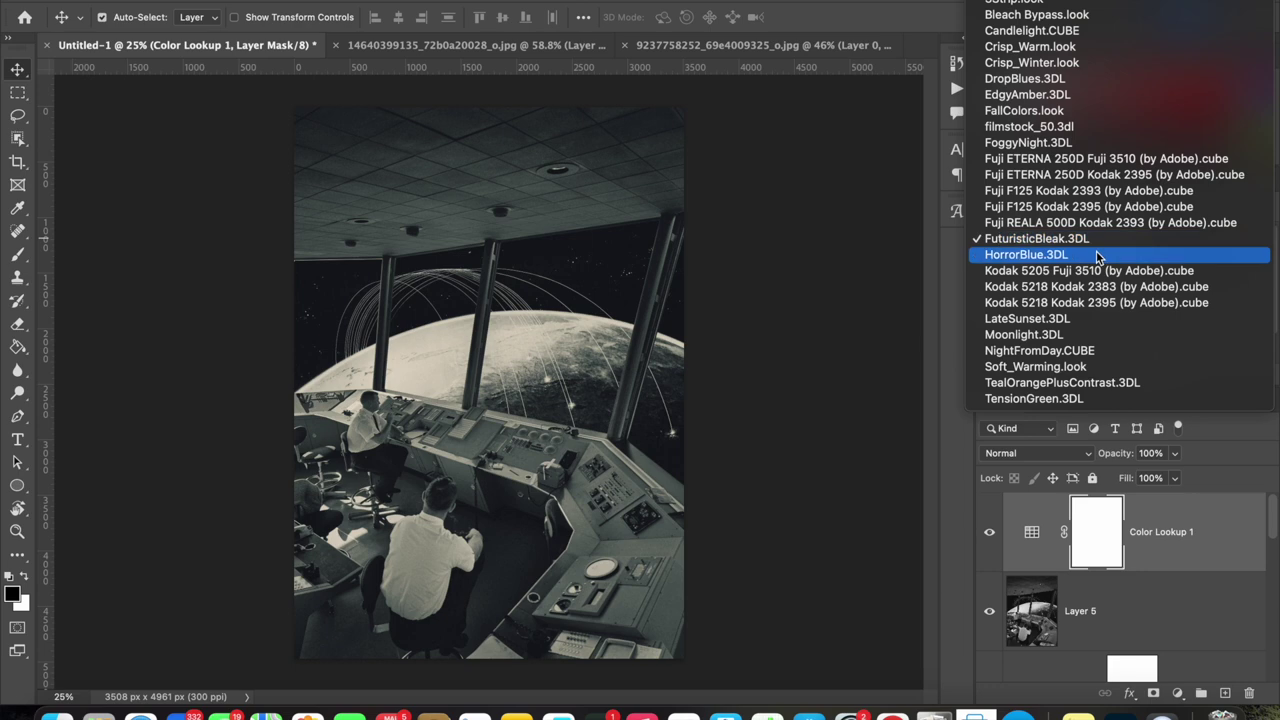
click(1098, 256)
Compare the Kodak-to-TensionGreen LUTs, settle on Moonlight.3DL, and lower the layer opacity to 13%
click(1100, 240)
click(1098, 256)
click(1096, 240)
click(1094, 256)
click(1100, 240)
click(1096, 270)
click(1094, 240)
click(1094, 256)
click(1094, 240)
click(1094, 256)
click(1092, 240)
click(1094, 254)
click(1094, 240)
click(1094, 256)
click(1094, 240)
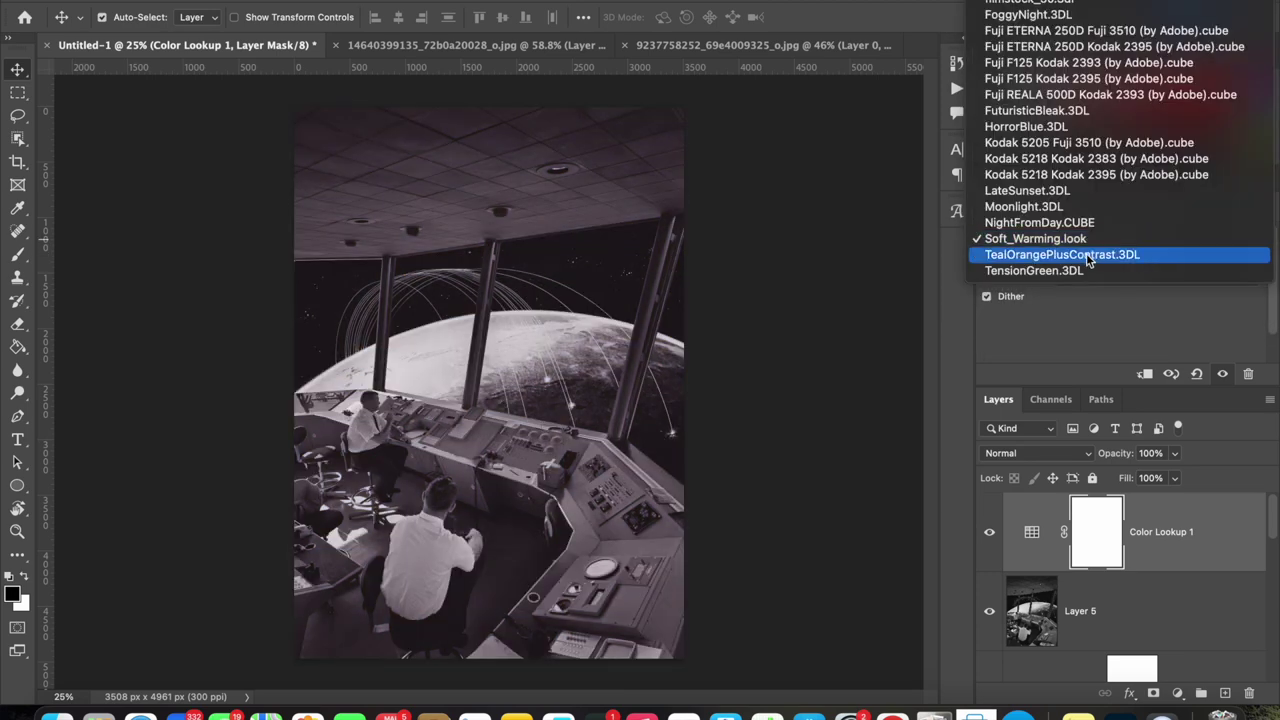
click(1088, 256)
click(1094, 240)
click(1094, 256)
click(1094, 240)
click(1090, 176)
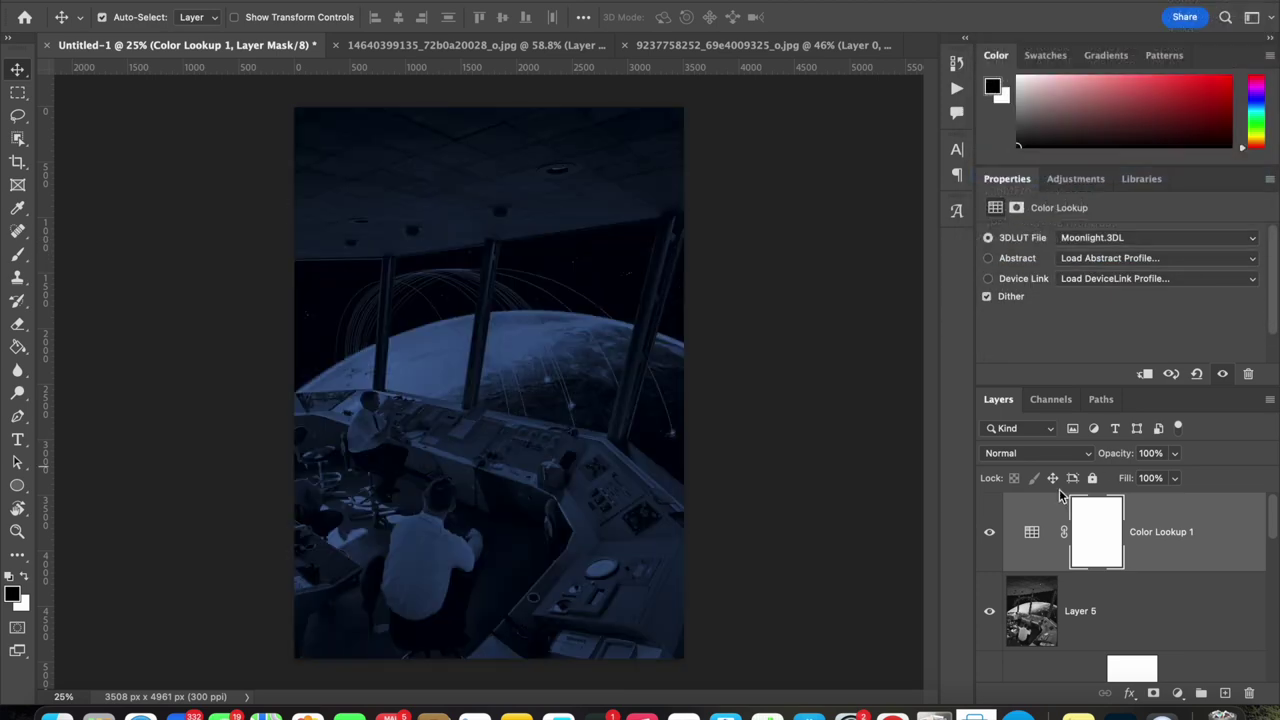
click(1031, 531)
drag(1172, 453, 1104, 481)
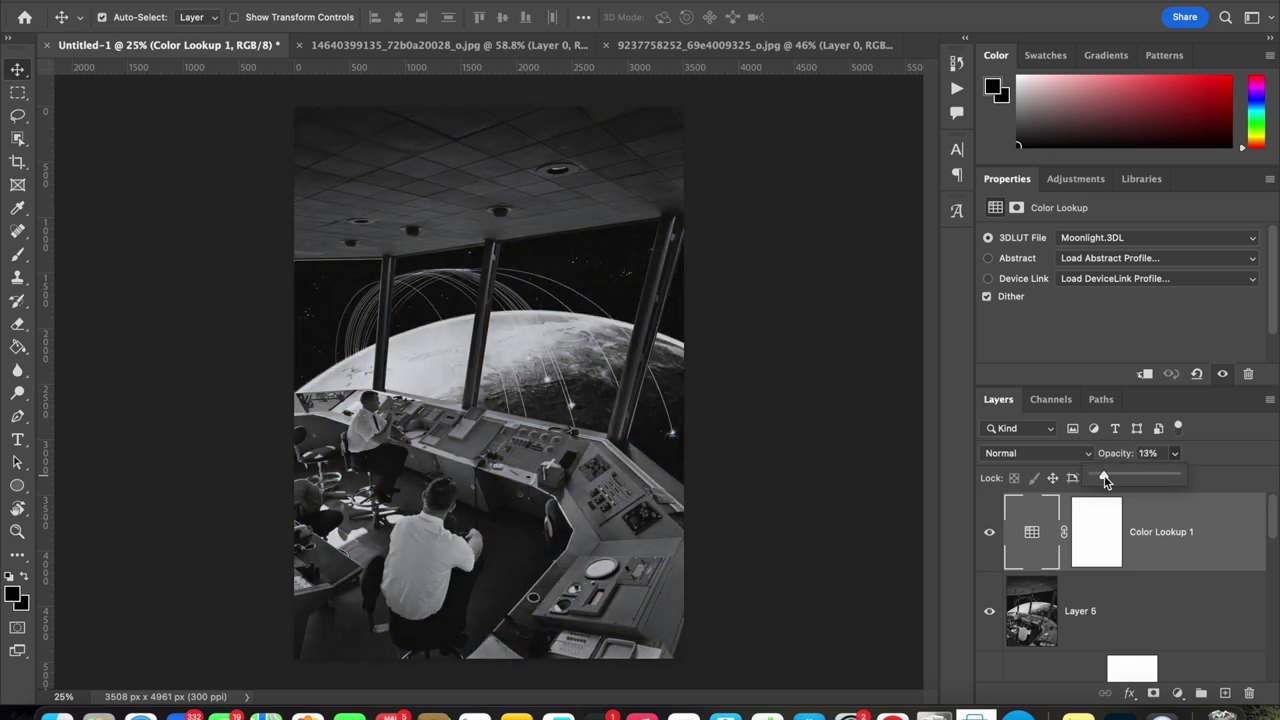
Switch Color Lookup 1 to Screen blending and raise its opacity from 13% to 30%
click(1040, 453)
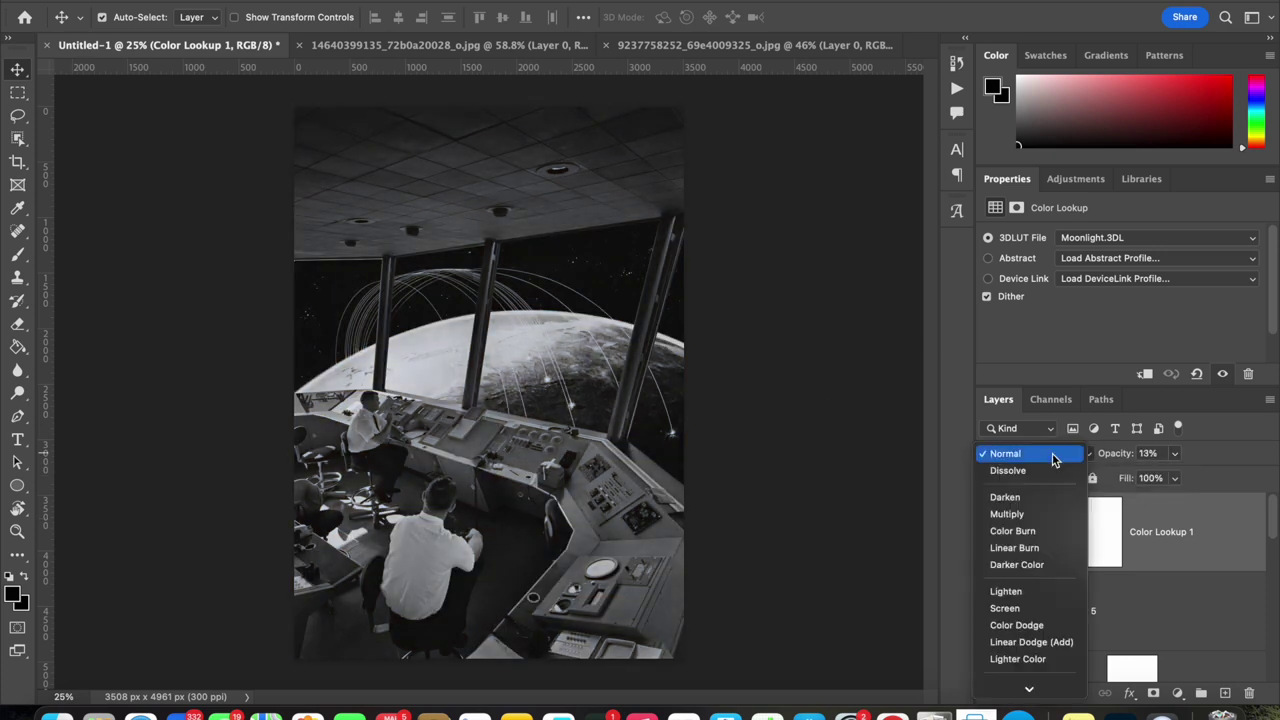
click(1049, 608)
click(1174, 454)
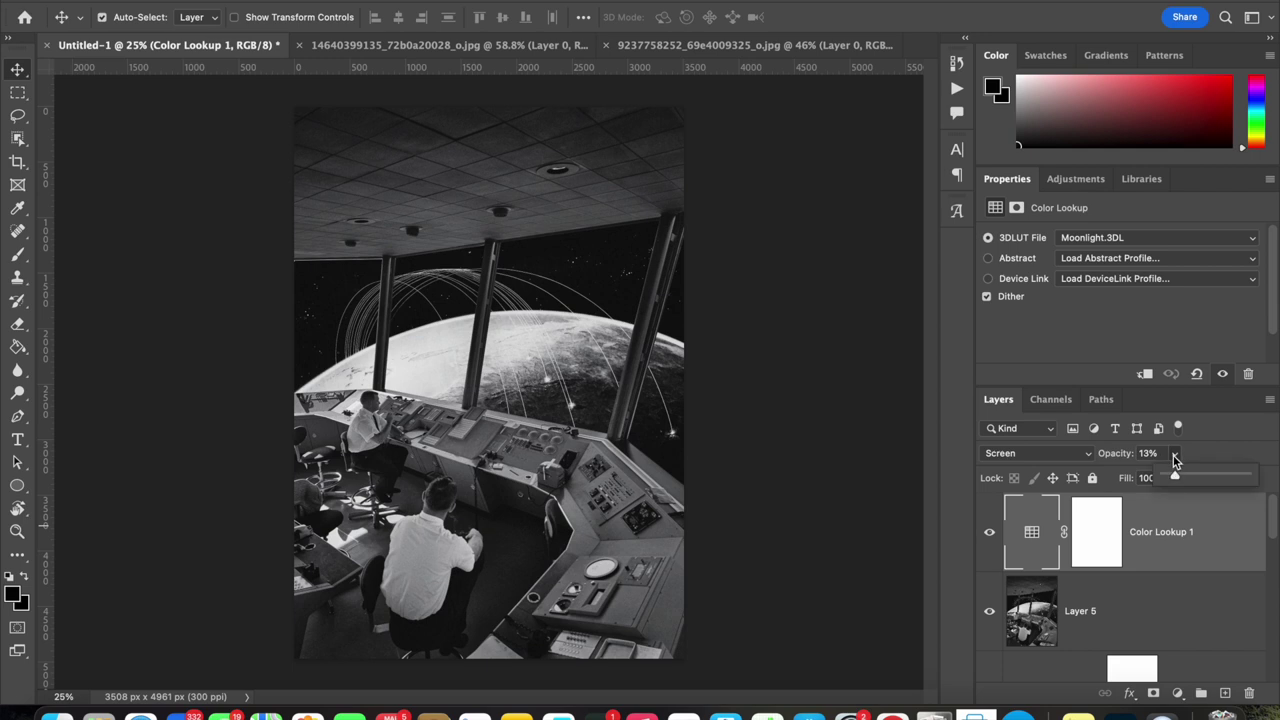
drag(1183, 479, 1222, 473)
click(985, 556)
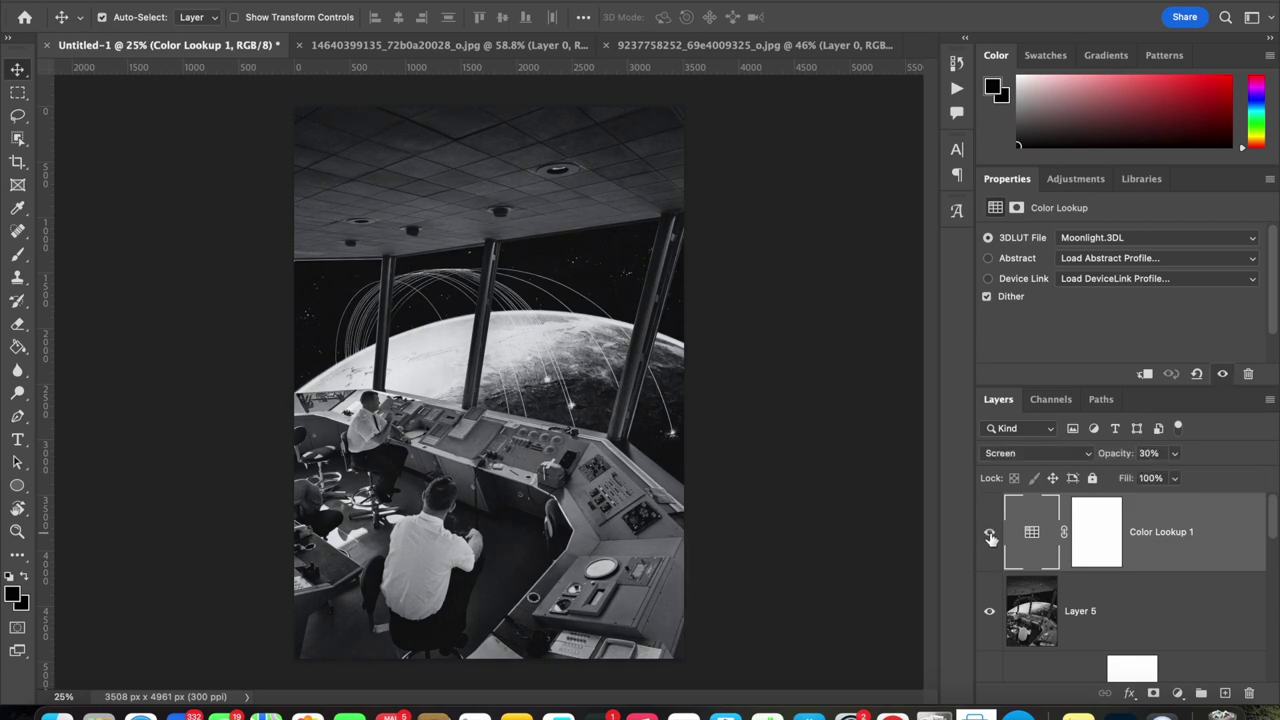